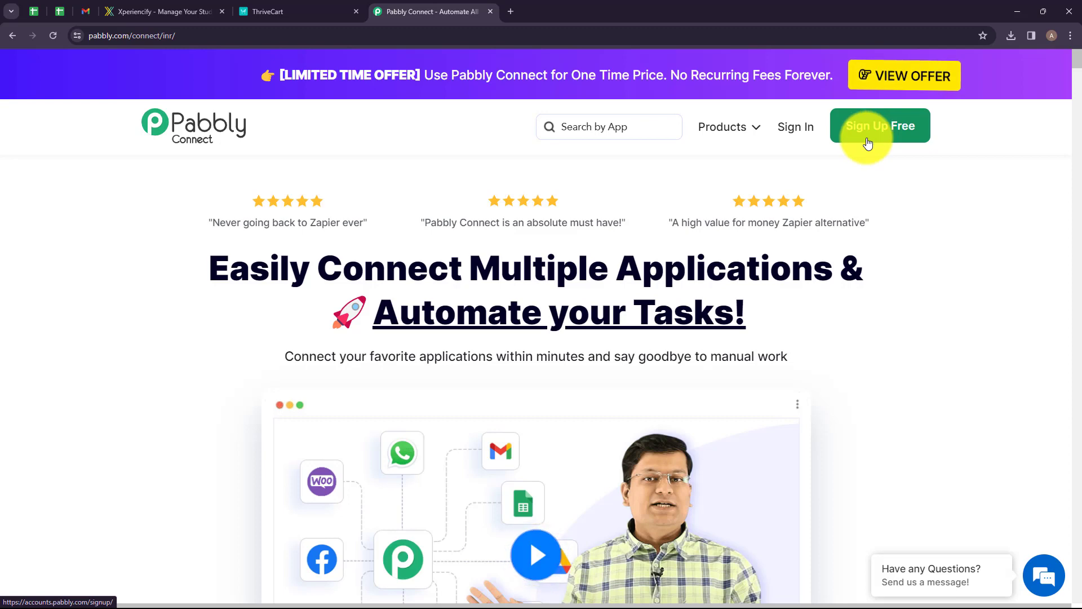
# Open the Pabbly Connect dashboard from the Pabbly account's apps page.
pyautogui.click(787, 130)
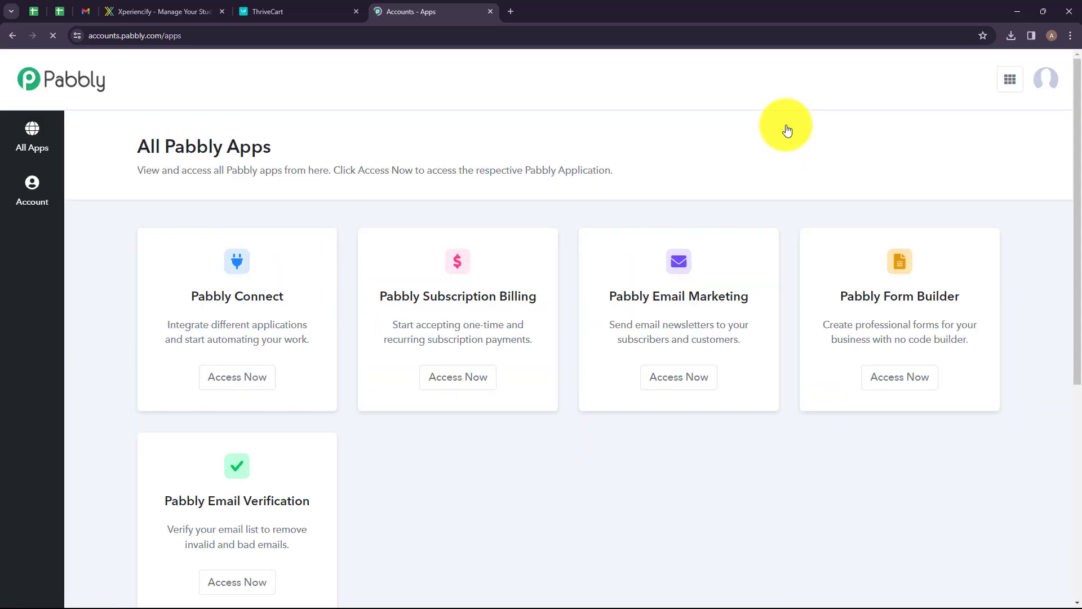
pyautogui.moveTo(135, 146); pyautogui.dragTo(277, 147)
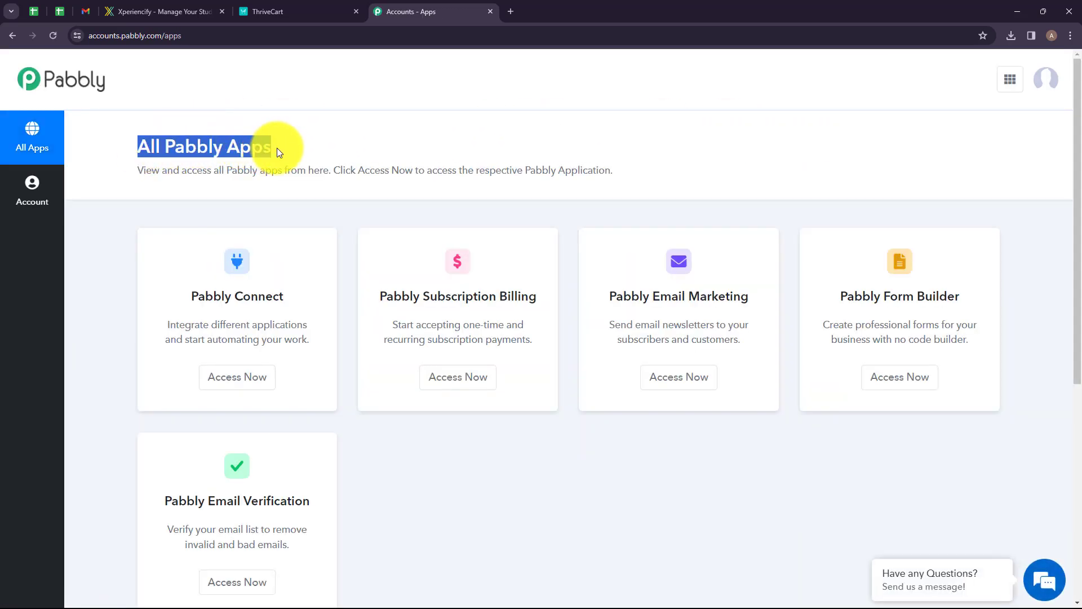
pyautogui.click(288, 148)
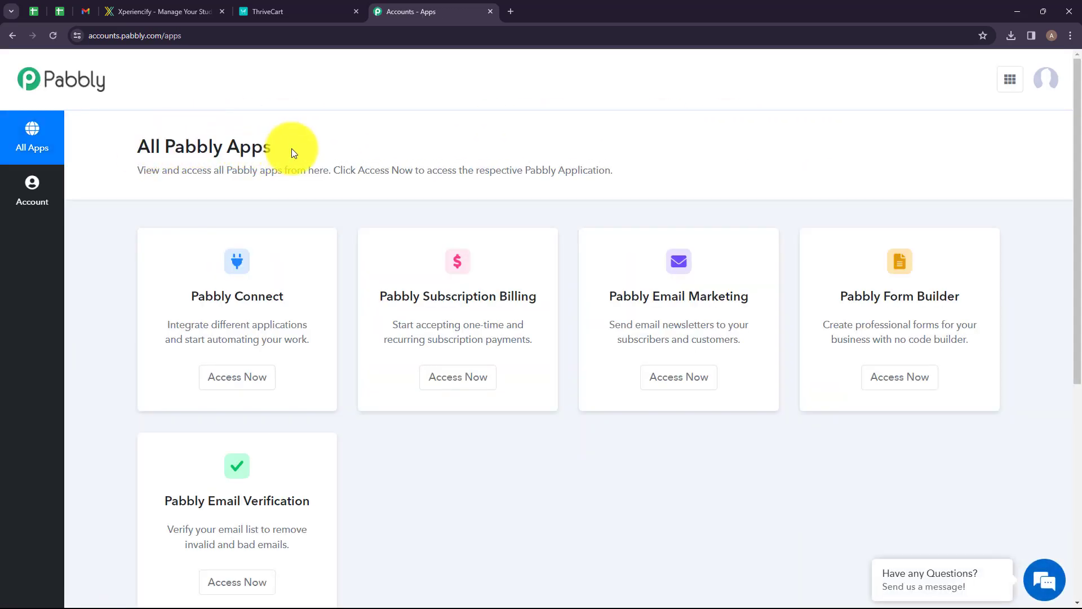
pyautogui.click(242, 373)
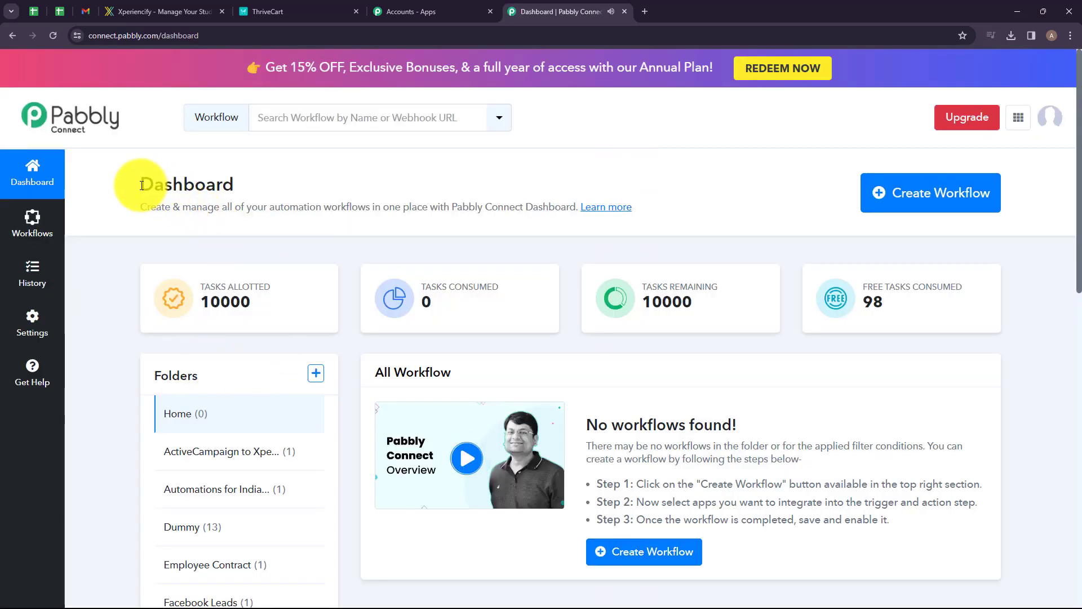
pyautogui.moveTo(142, 186); pyautogui.dragTo(261, 184)
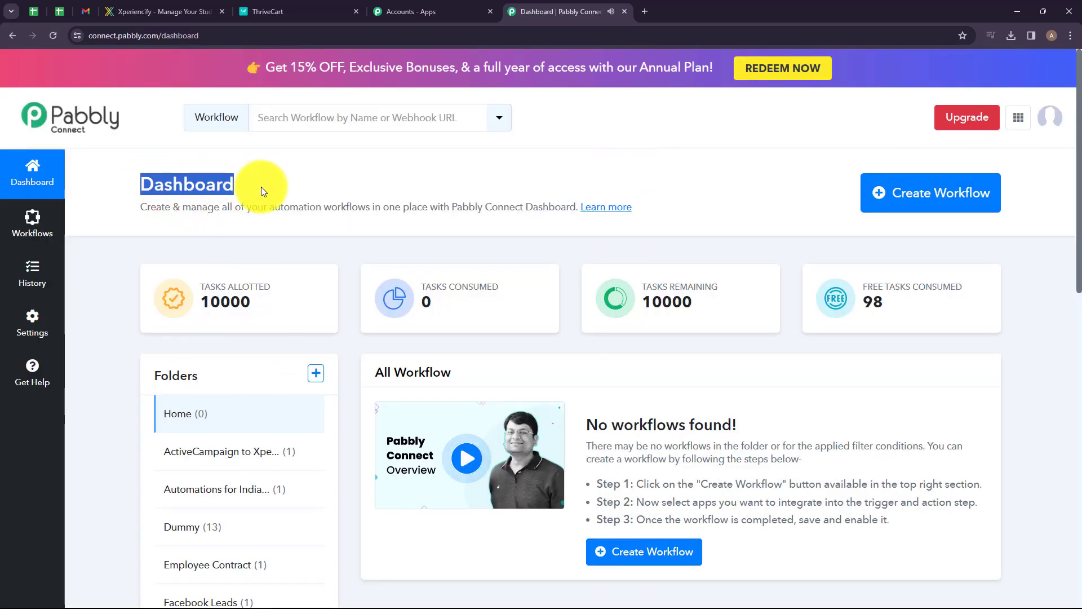
pyautogui.click(275, 186)
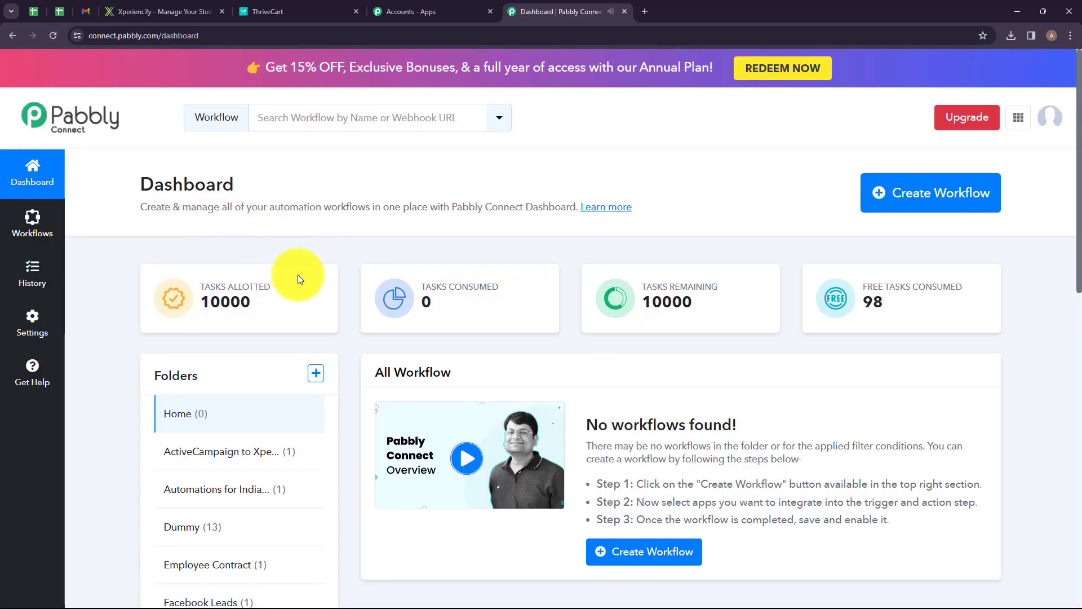
# Create a new folder named ThriveCart to Xperiencify.
pyautogui.click(316, 374)
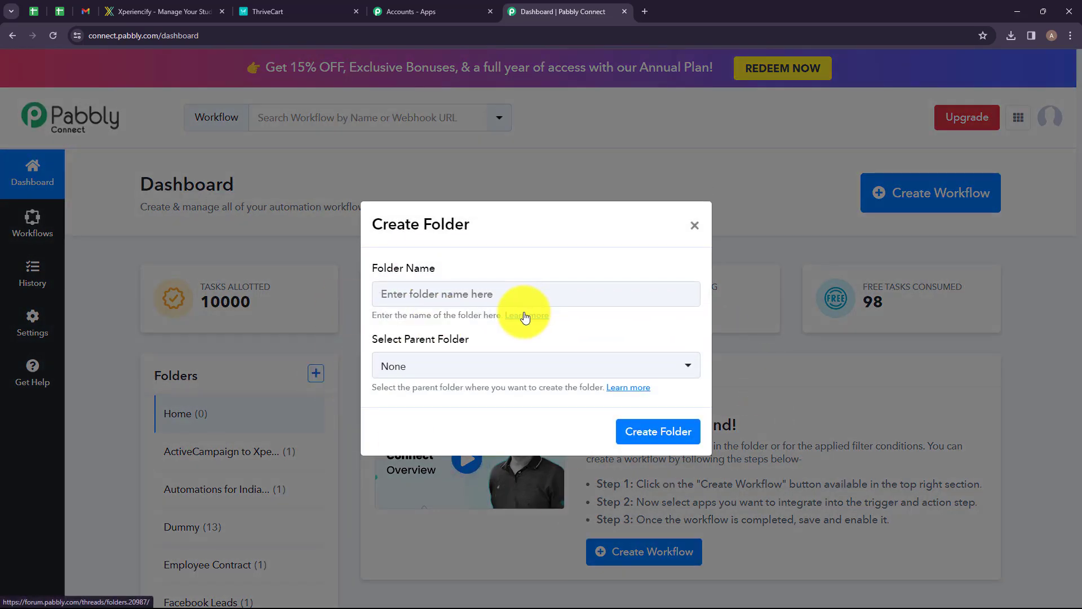
pyautogui.click(455, 292)
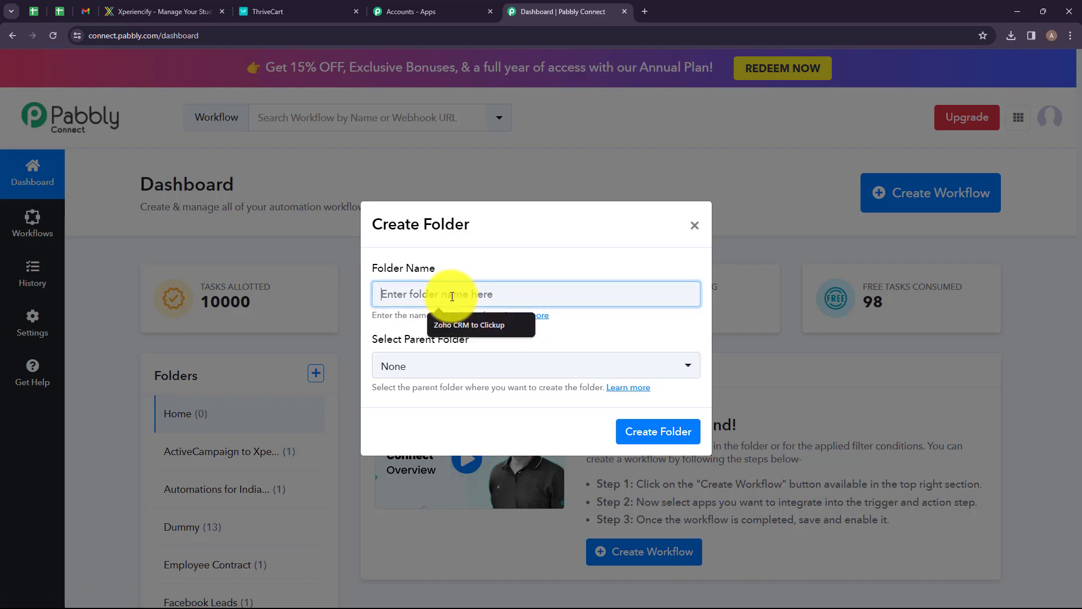
pyautogui.click(411, 296)
pyautogui.write('Thr')
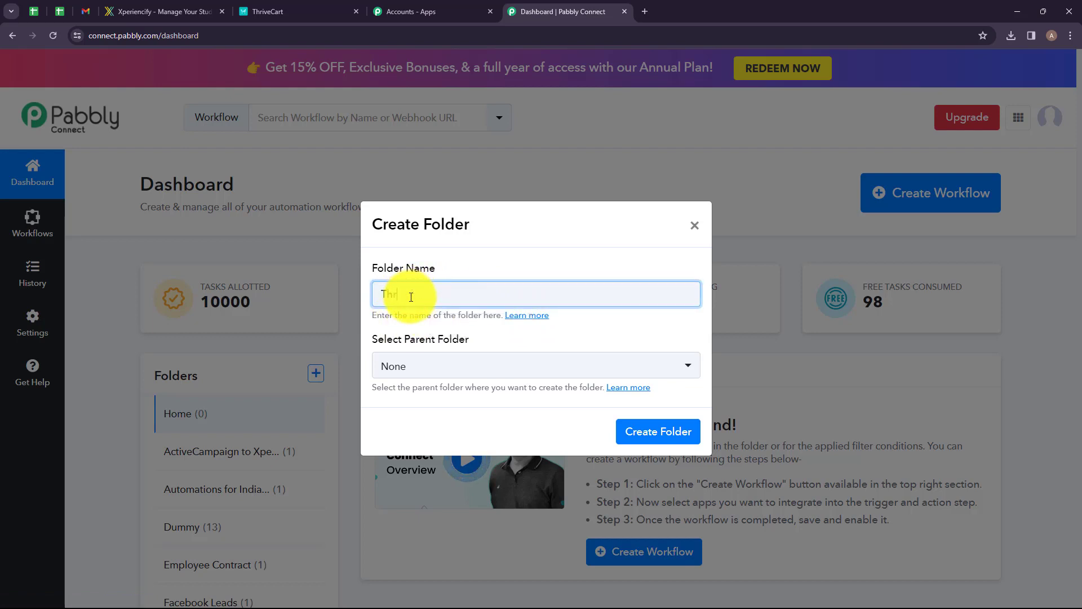
pyautogui.moveTo(381, 295); pyautogui.dragTo(516, 296)
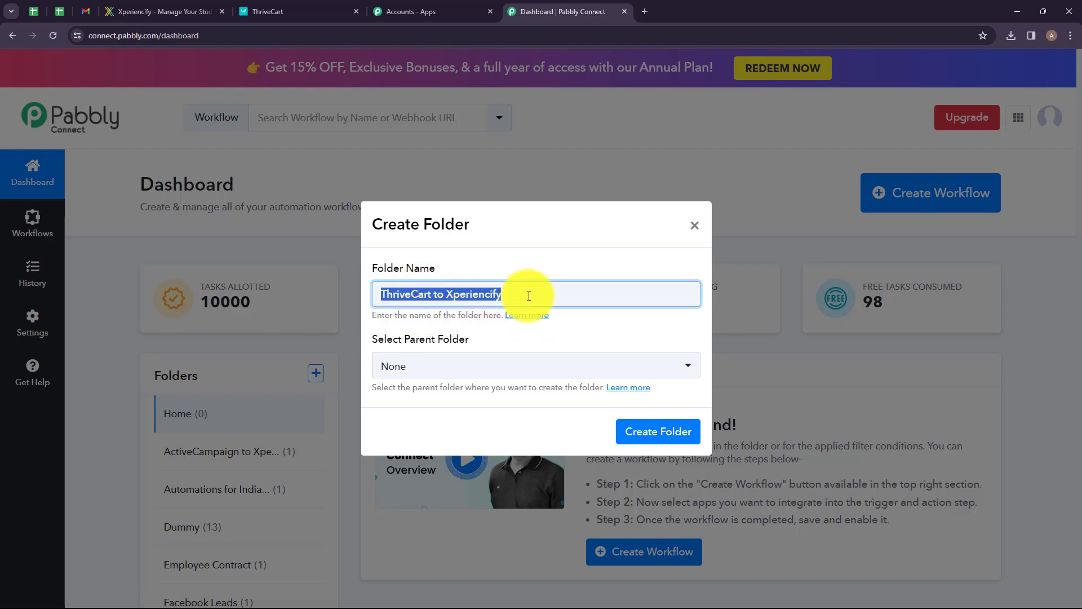
pyautogui.click(528, 296)
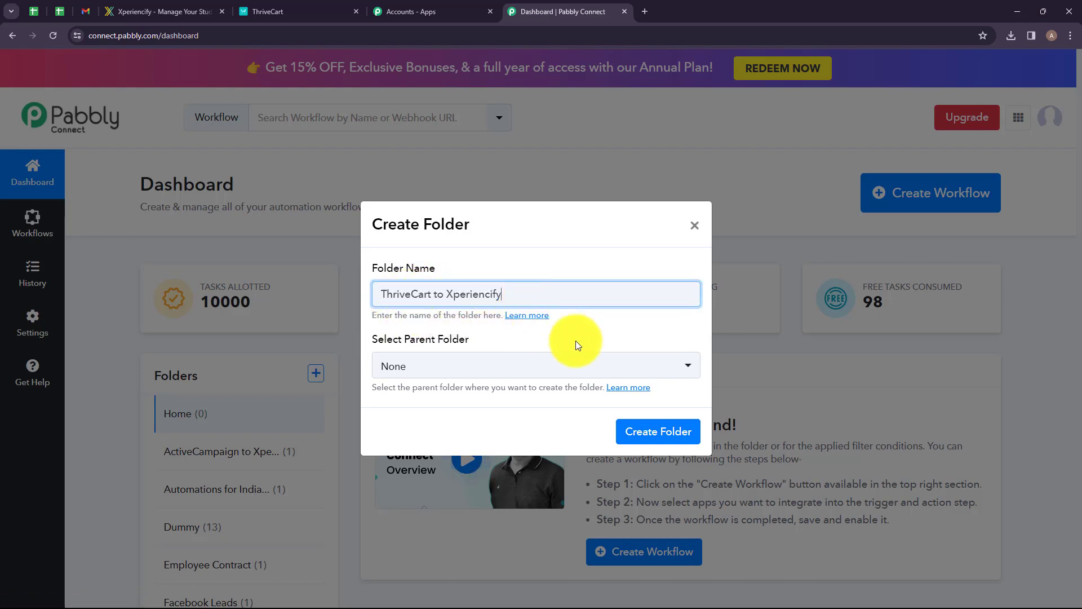
pyautogui.click(653, 431)
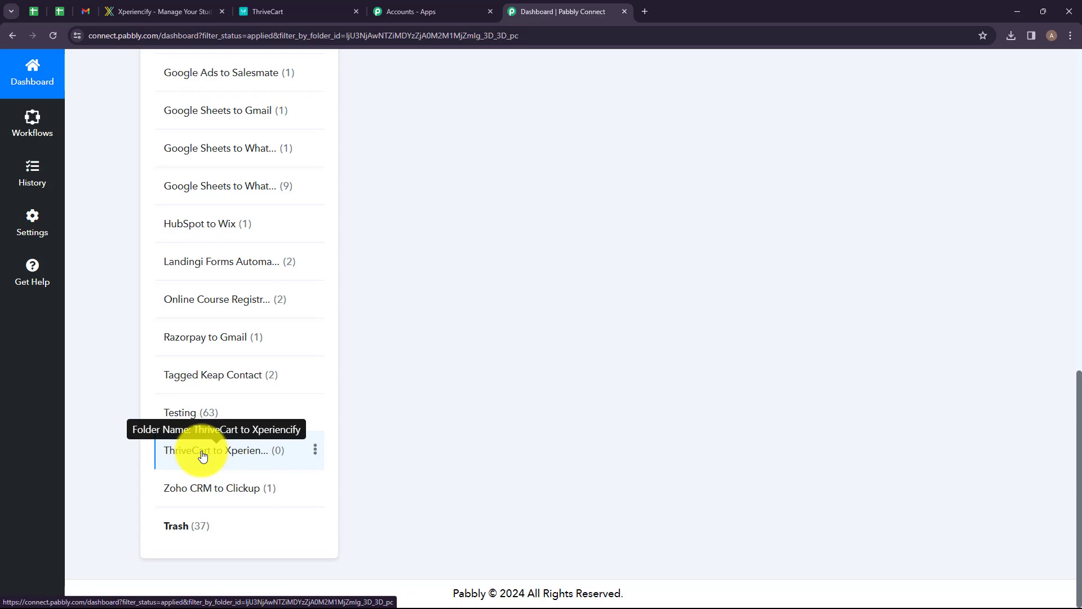
# Create a workflow named Add Student to a Course in Xperiencify & Send Email on ThriveCart Purchase in the ThriveCart to Xperiencify folder.
pyautogui.scroll(13, 526, 287)
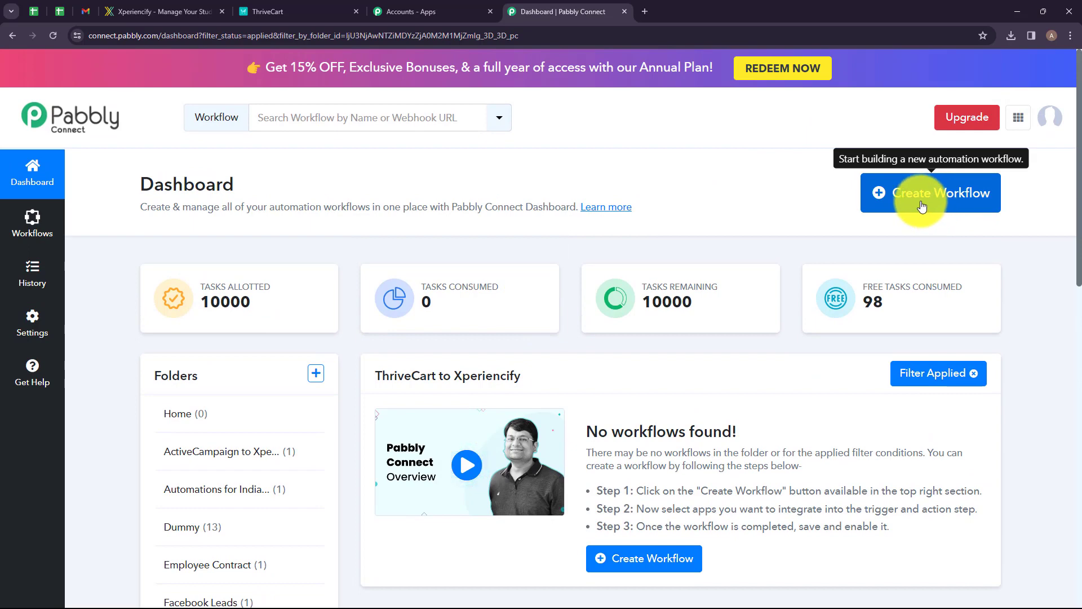
pyautogui.click(929, 210)
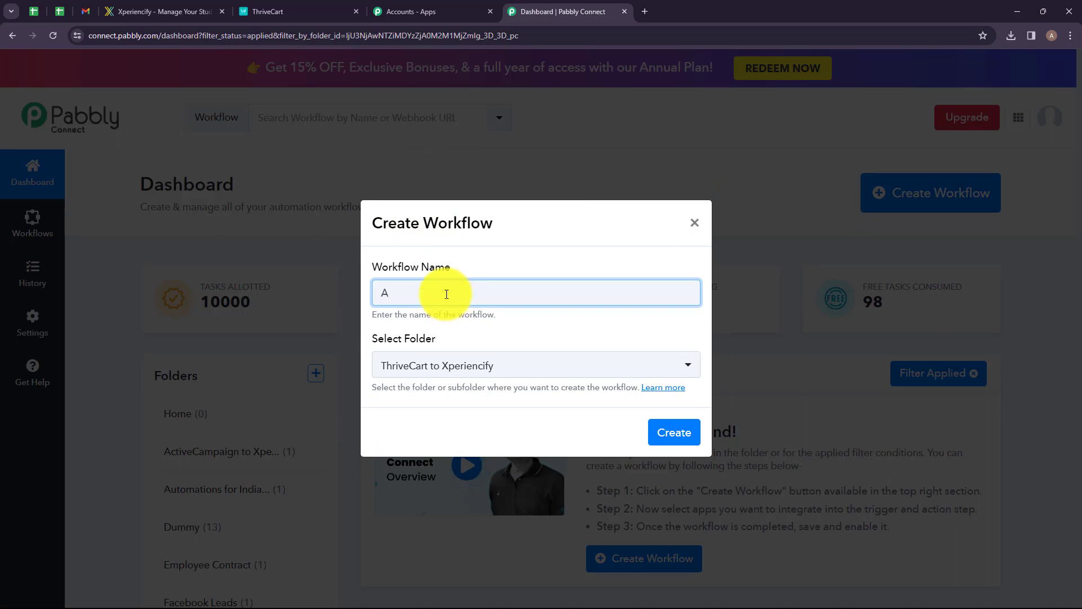
pyautogui.moveTo(380, 294); pyautogui.dragTo(722, 296)
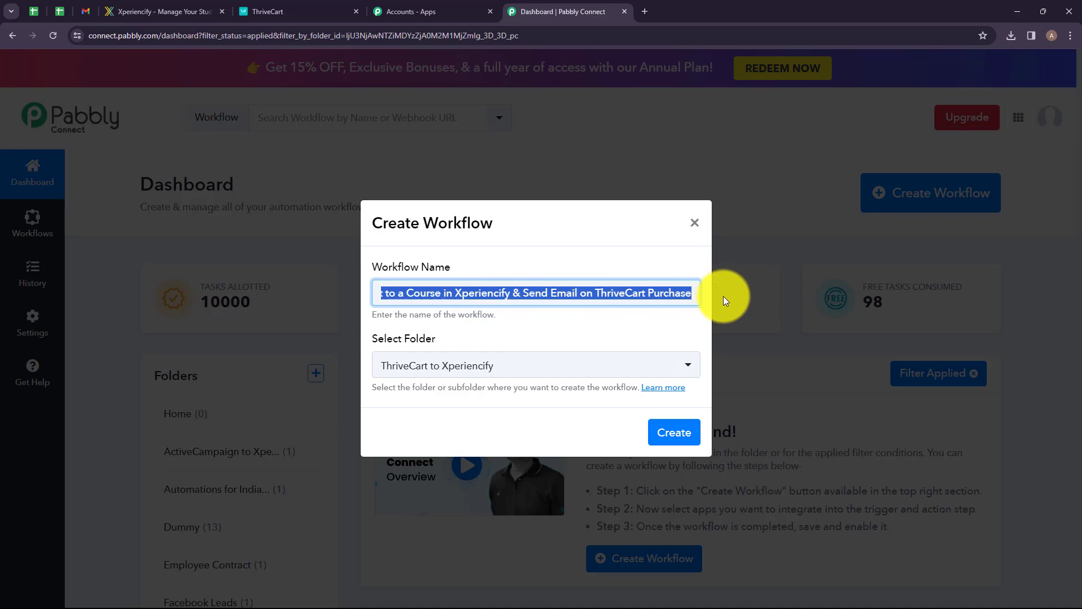
pyautogui.click(663, 319)
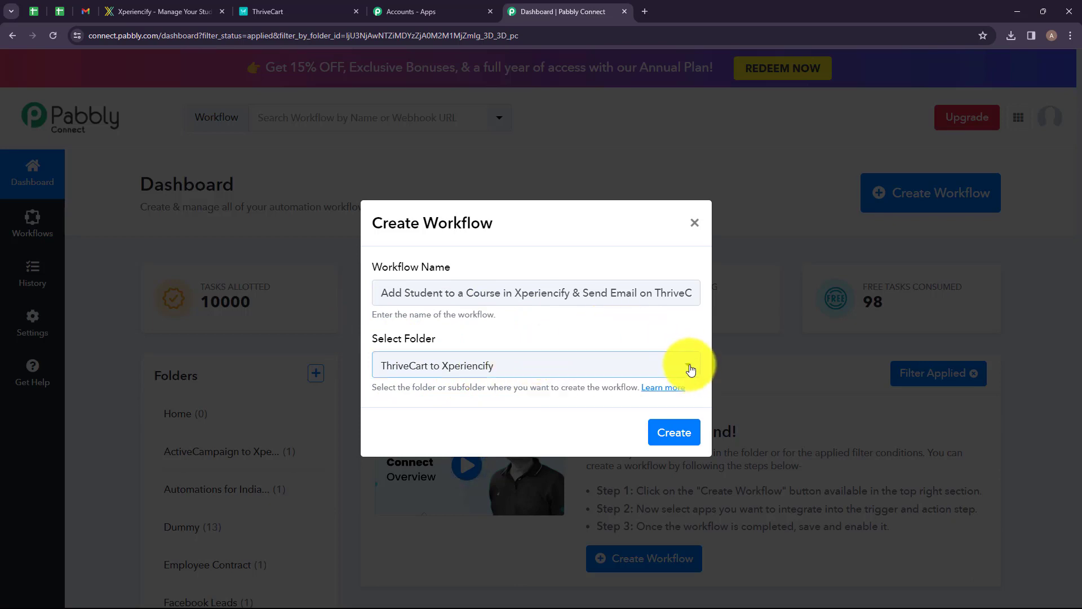
pyautogui.click(690, 370)
pyautogui.scroll(-1, 491, 215)
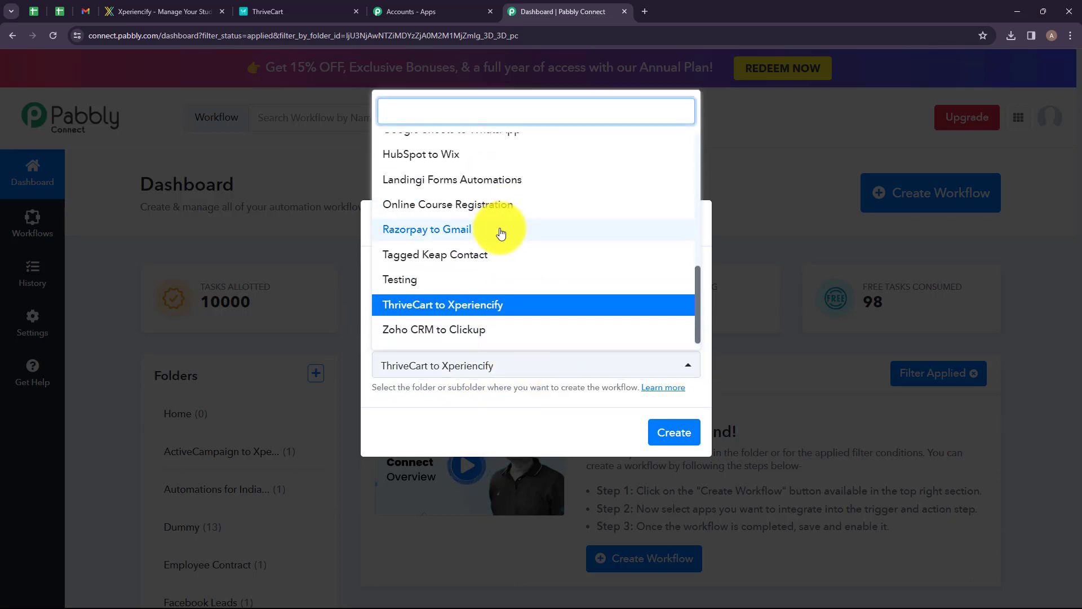
pyautogui.scroll(5, 501, 233)
pyautogui.click(515, 388)
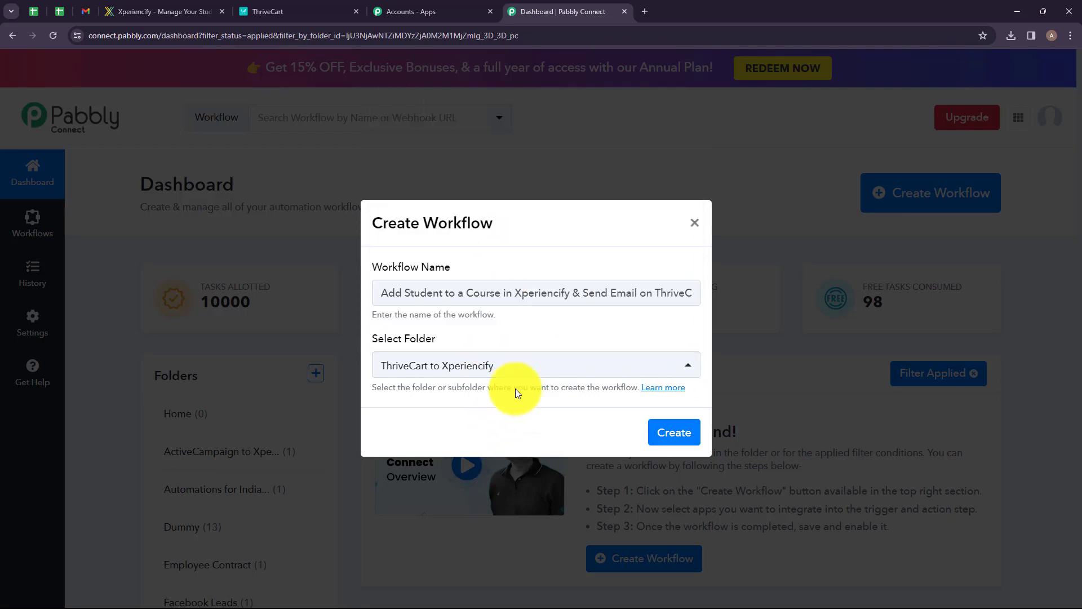
pyautogui.click(673, 432)
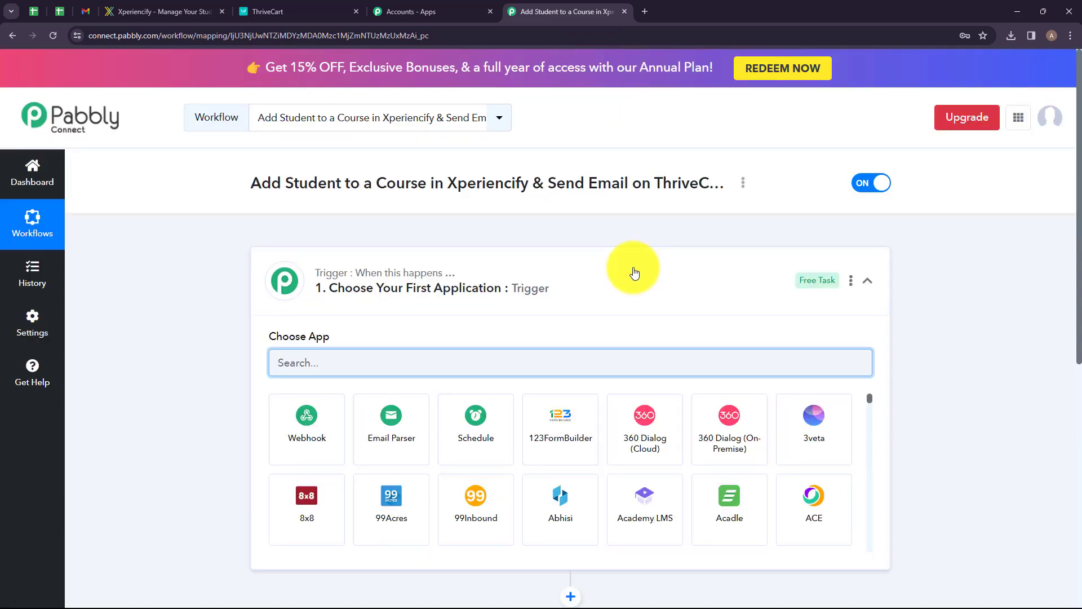
# Search for ThriveCart and choose it as the trigger application.
pyautogui.click(614, 261)
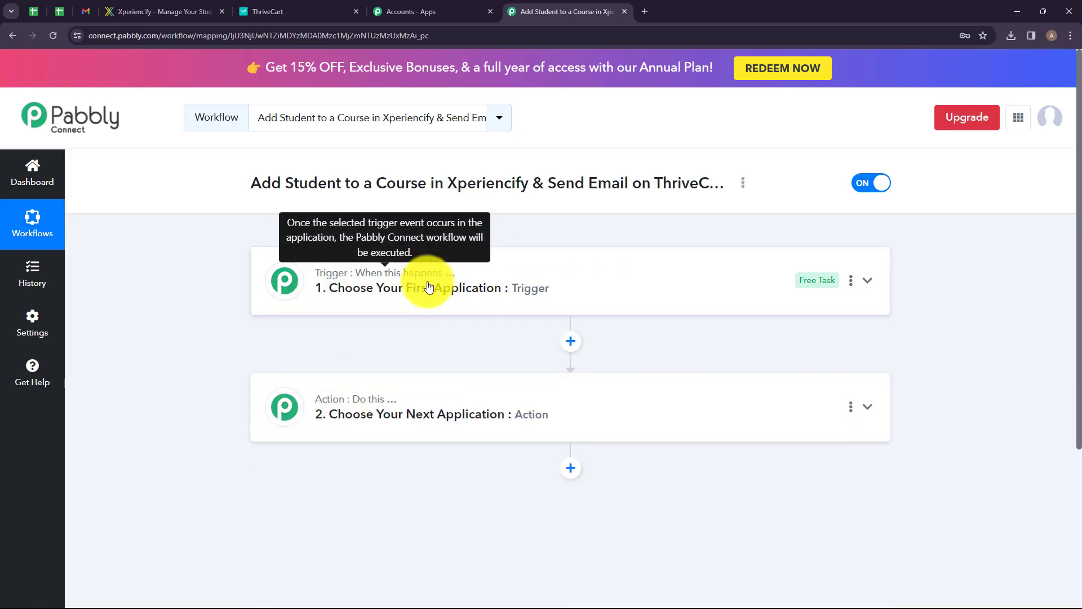
pyautogui.moveTo(381, 404)
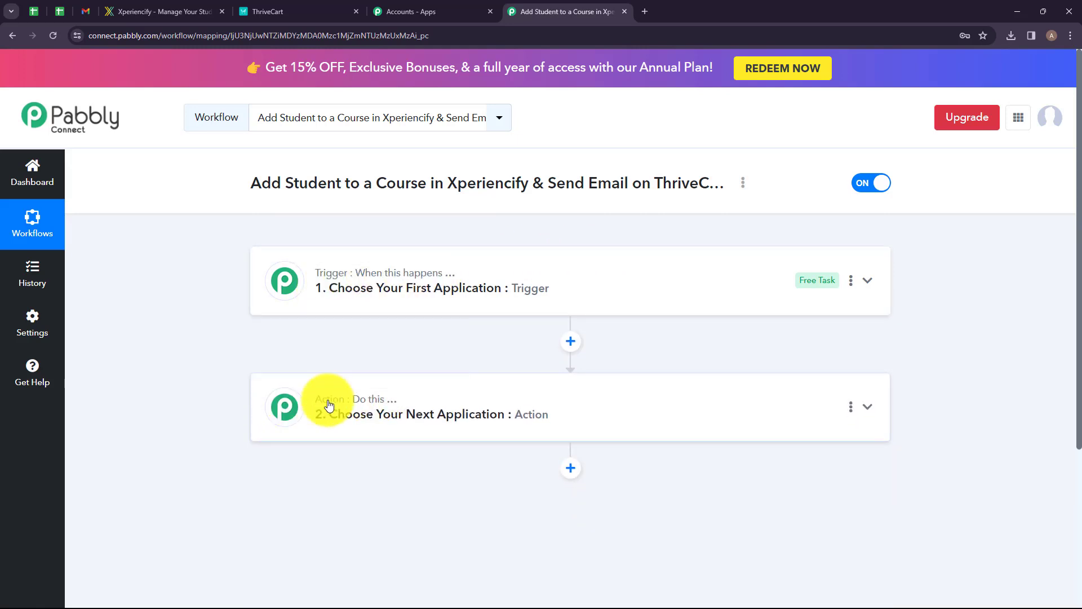
pyautogui.click(374, 285)
pyautogui.click(452, 360)
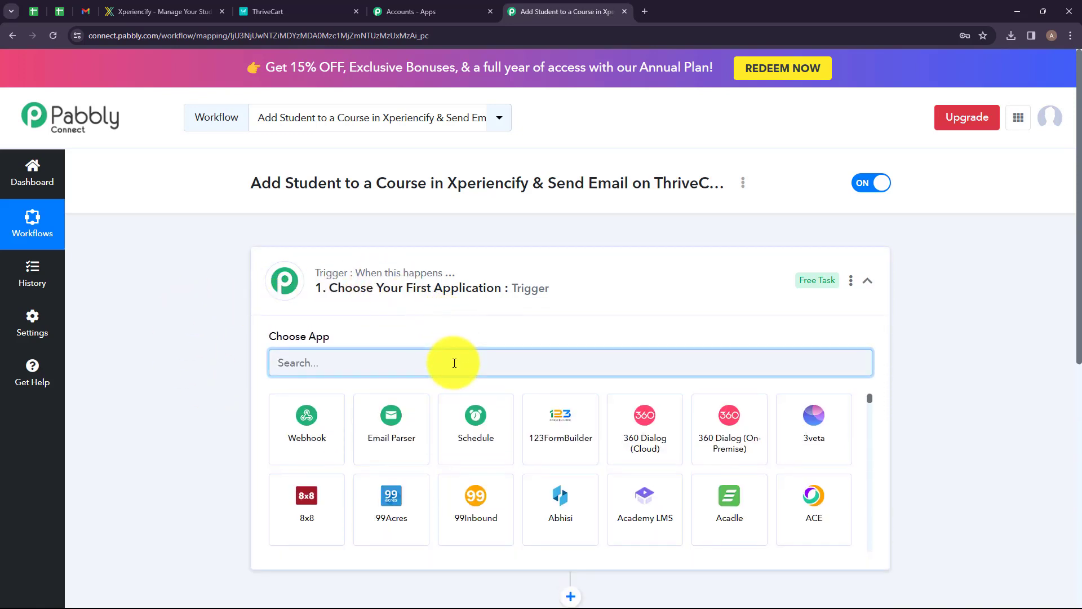
pyautogui.write('Thrive')
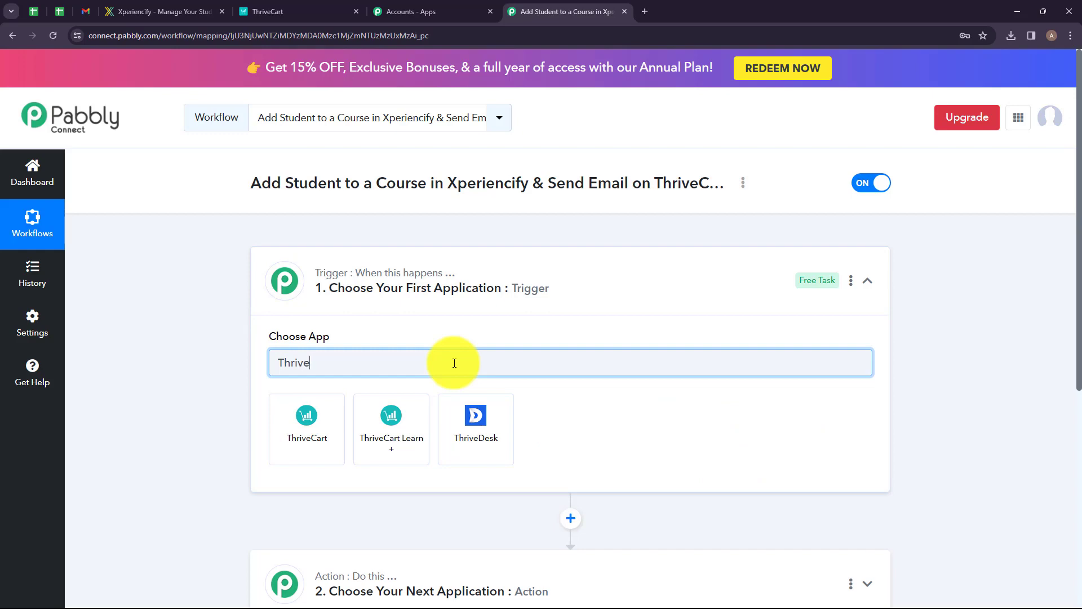
pyautogui.click(324, 429)
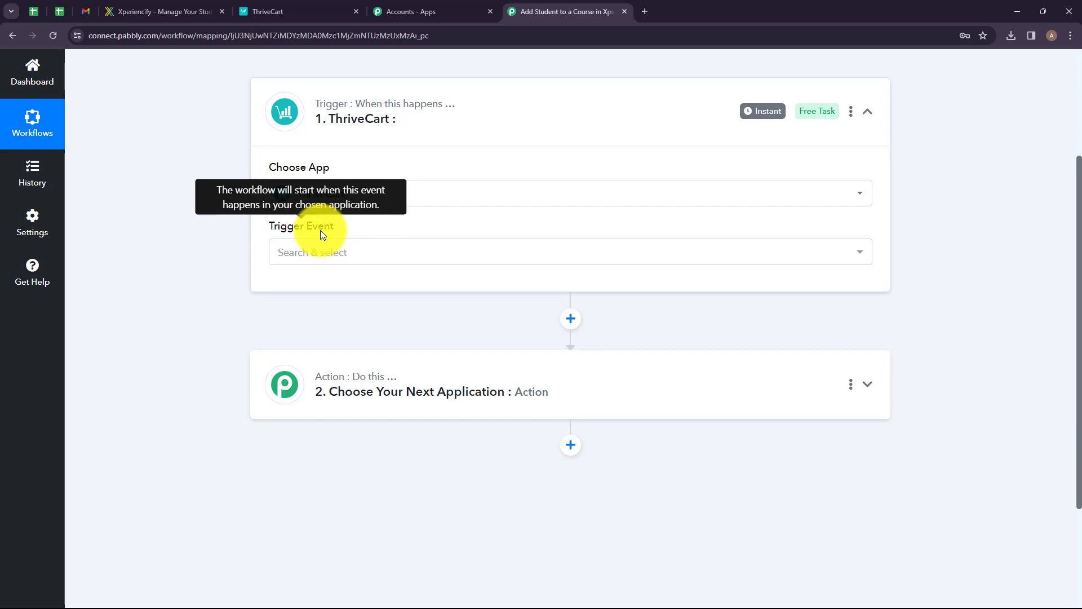
# Select Product Purchase as the trigger event and choose to add a new ThriveCart connection.
pyautogui.click(413, 257)
pyautogui.scroll(-6, 416, 415)
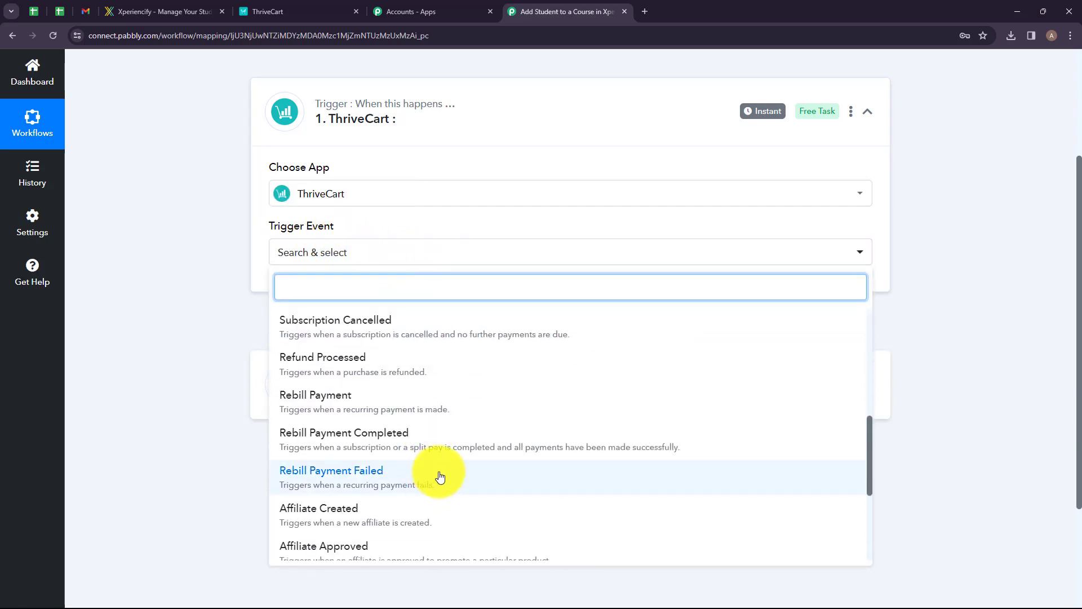
pyautogui.scroll(6, 440, 477)
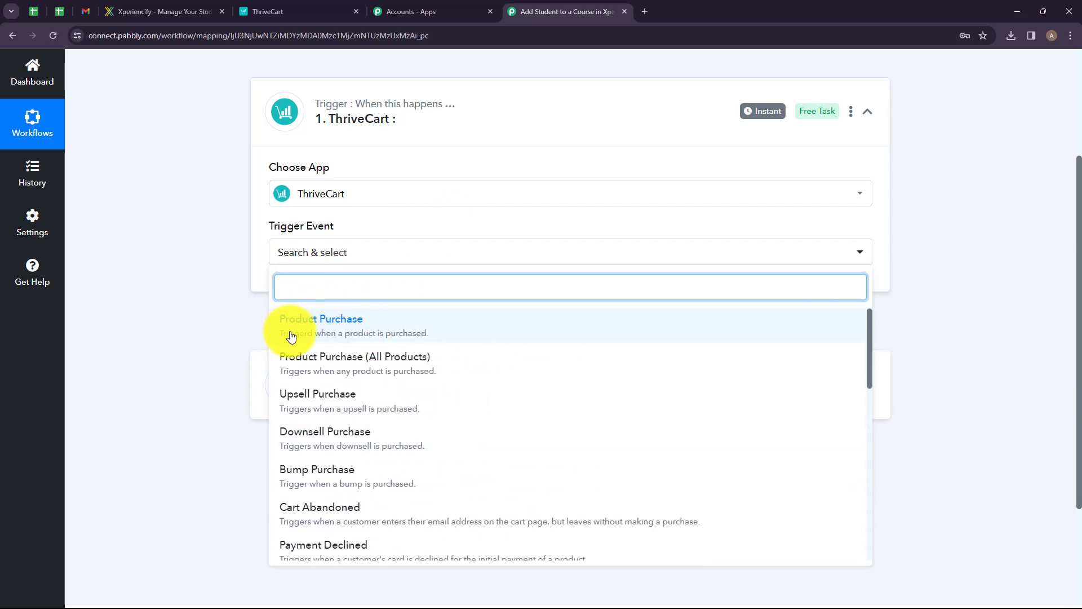
pyautogui.click(488, 329)
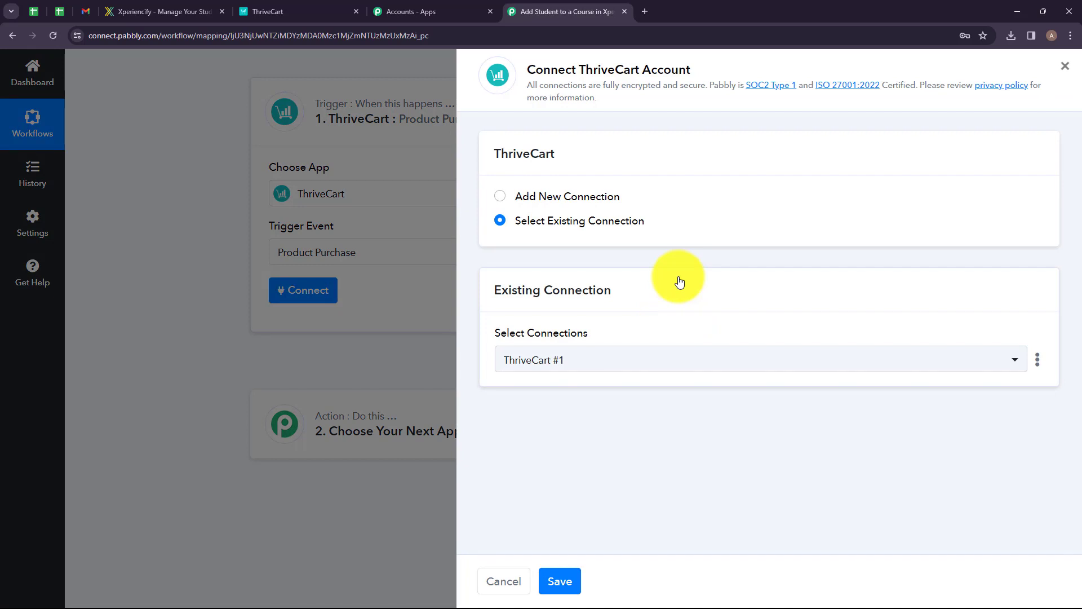
pyautogui.click(548, 197)
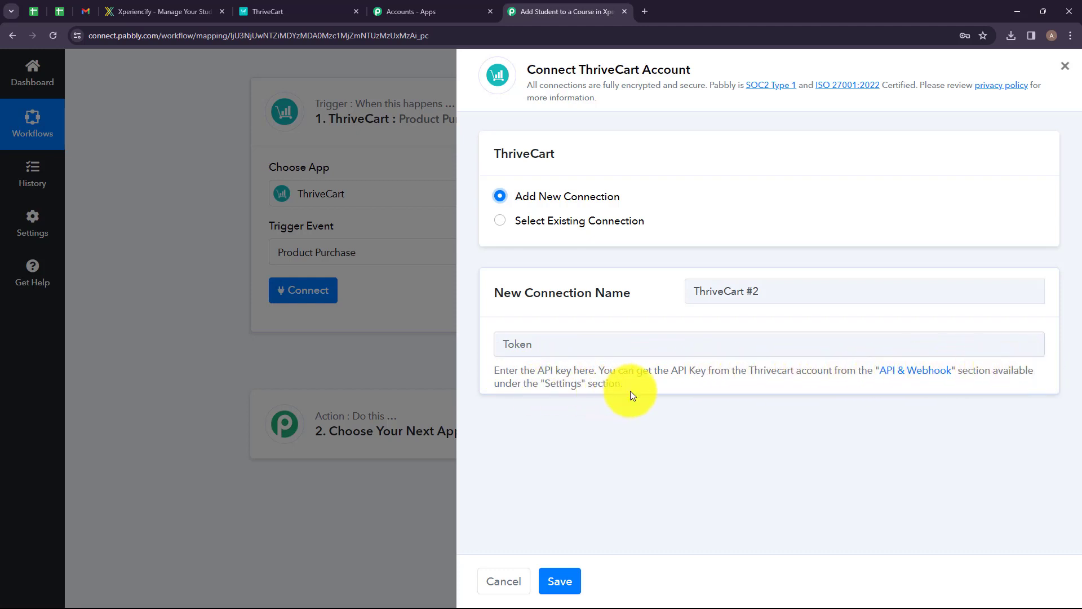
# In ThriveCart's settings, open API & webhooks, view the full pc1 API key and copy it.
pyautogui.click(284, 6)
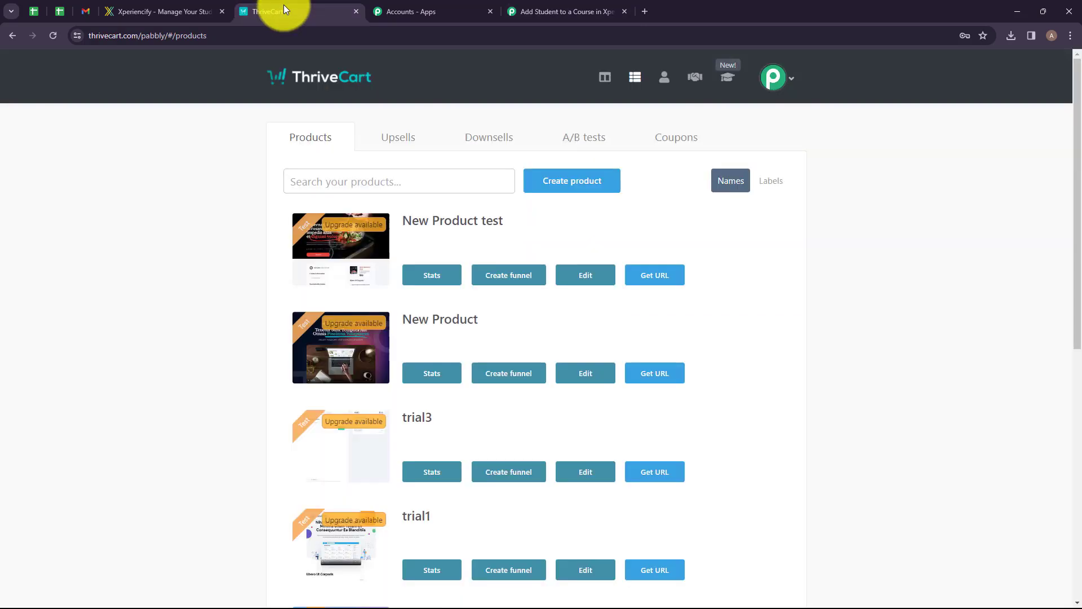
pyautogui.click(775, 82)
pyautogui.click(750, 162)
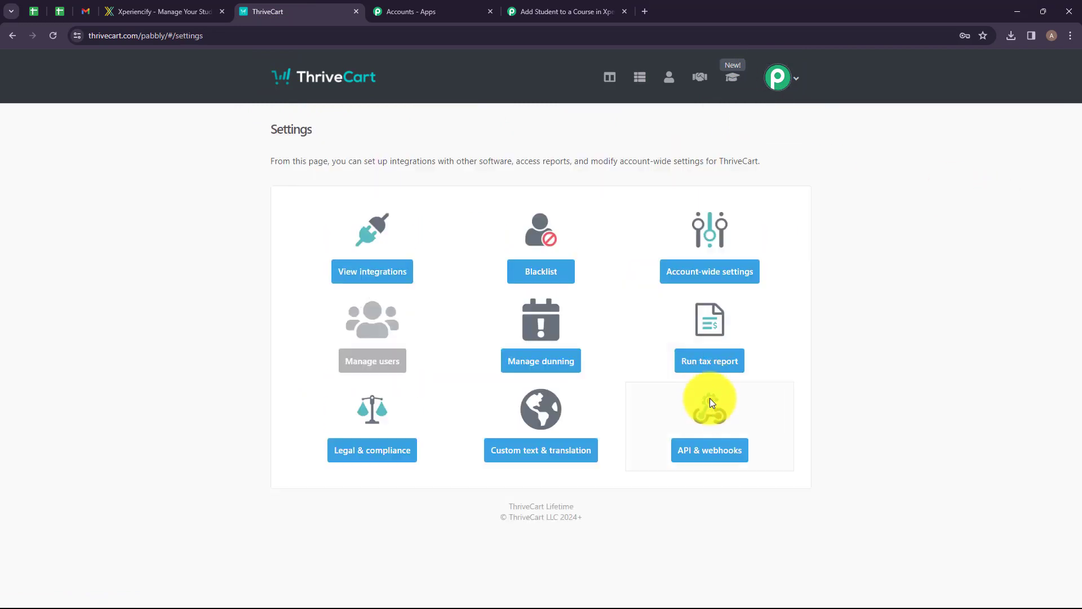
pyautogui.click(708, 416)
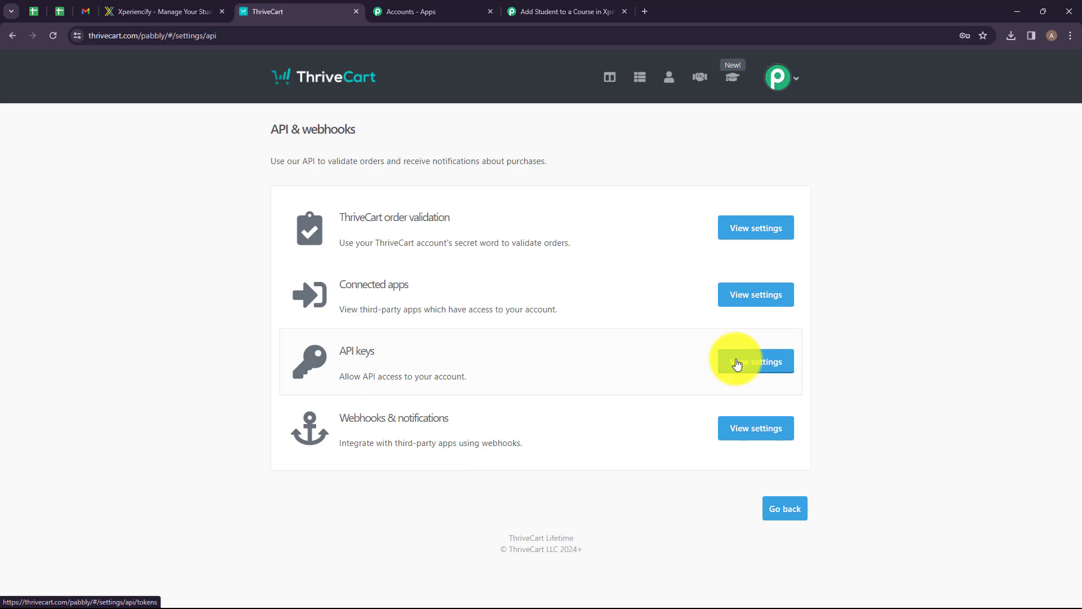
pyautogui.click(754, 361)
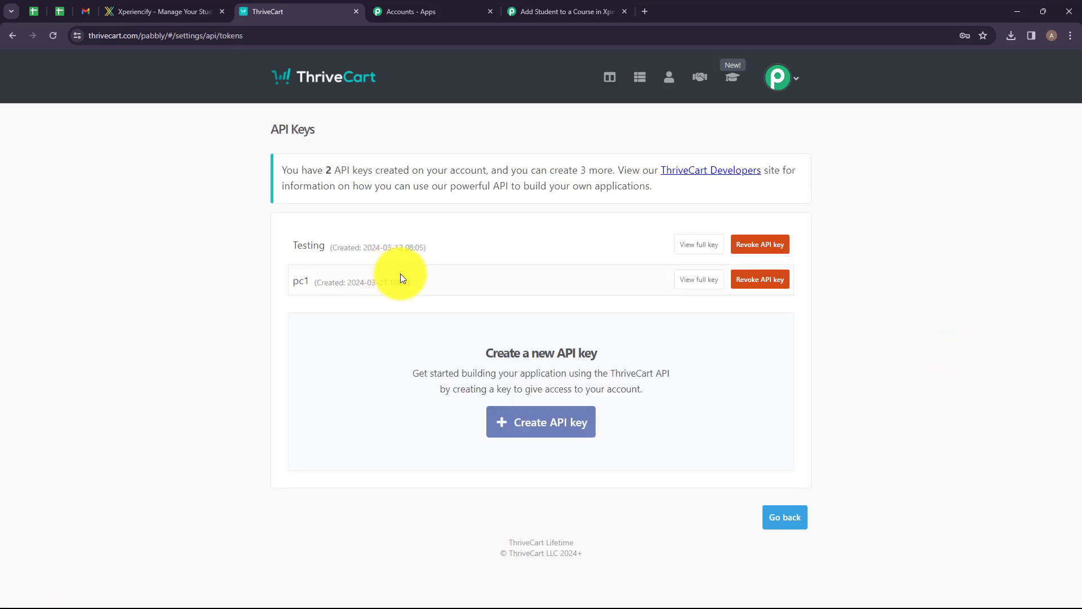
pyautogui.click(699, 281)
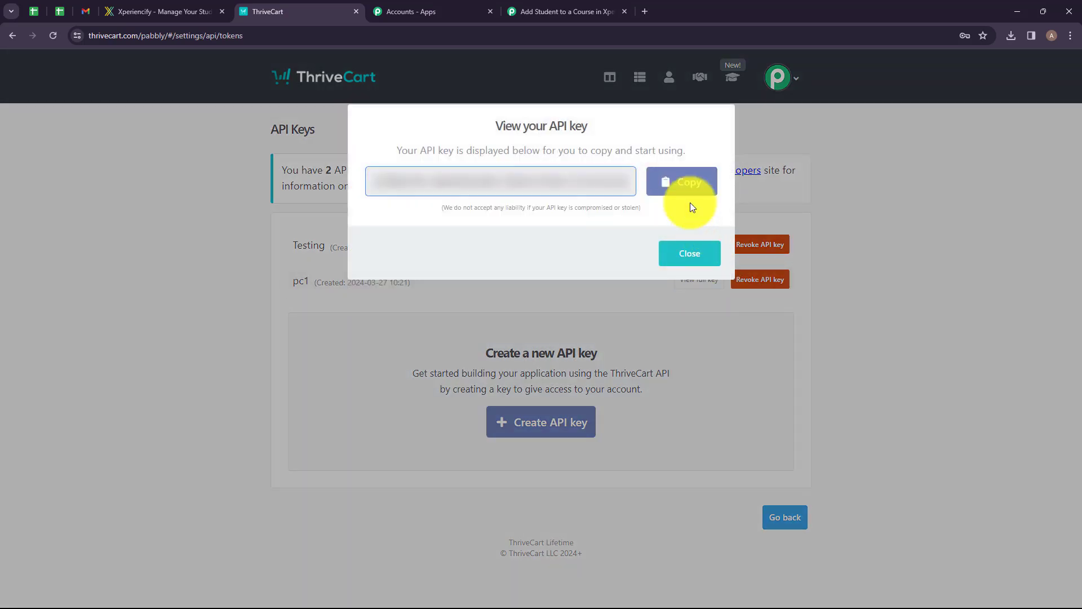
pyautogui.click(681, 186)
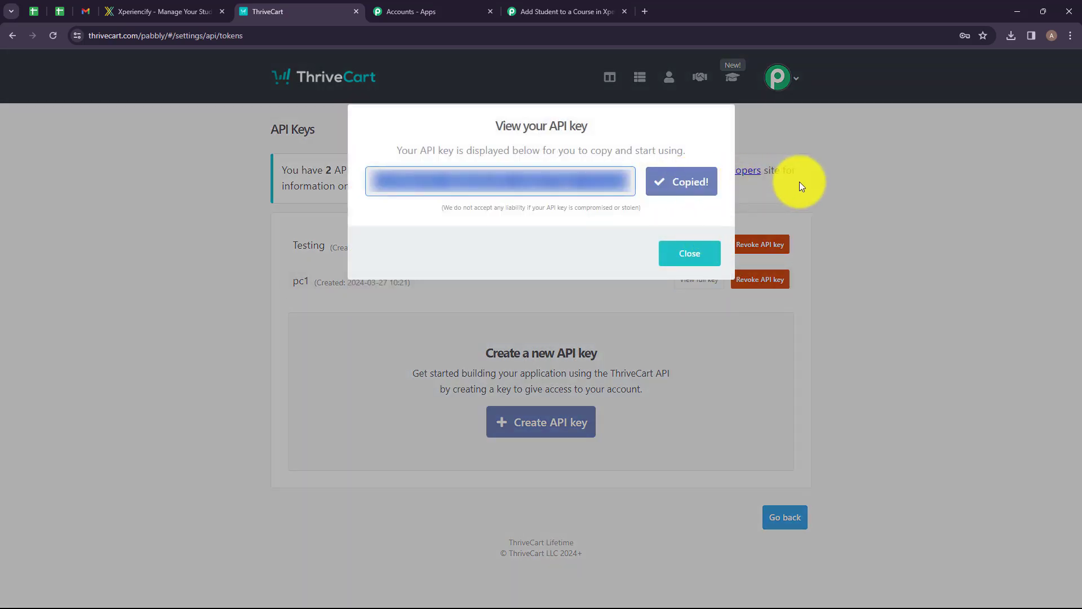
# Return to the workflow and paste the ThriveCart API key into the connection's Token field.
pyautogui.click(566, 11)
pyautogui.click(572, 342)
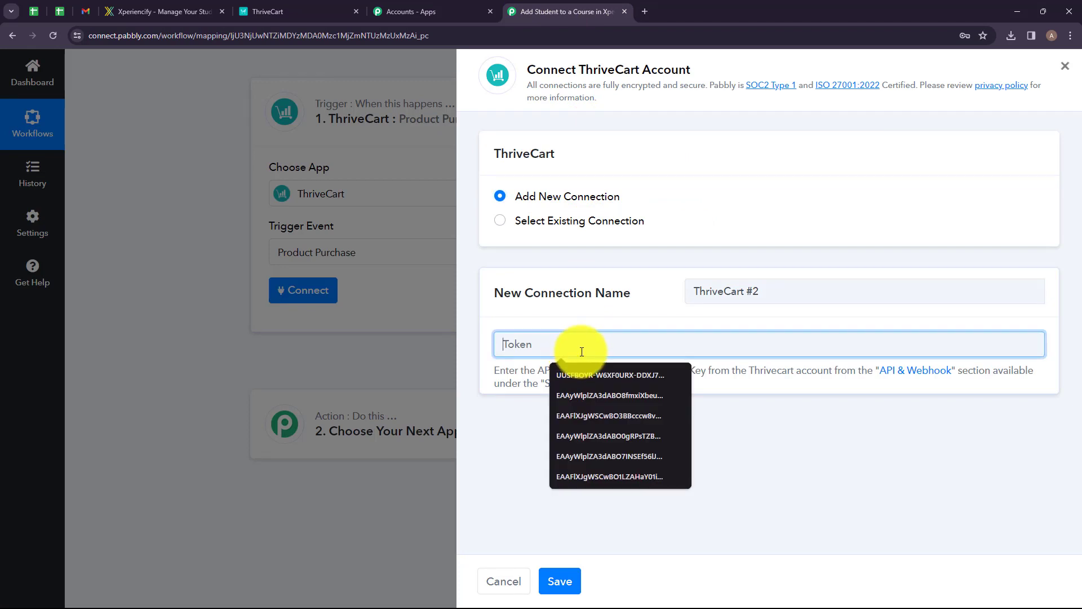
pyautogui.hotkey('ctrl', 'v')
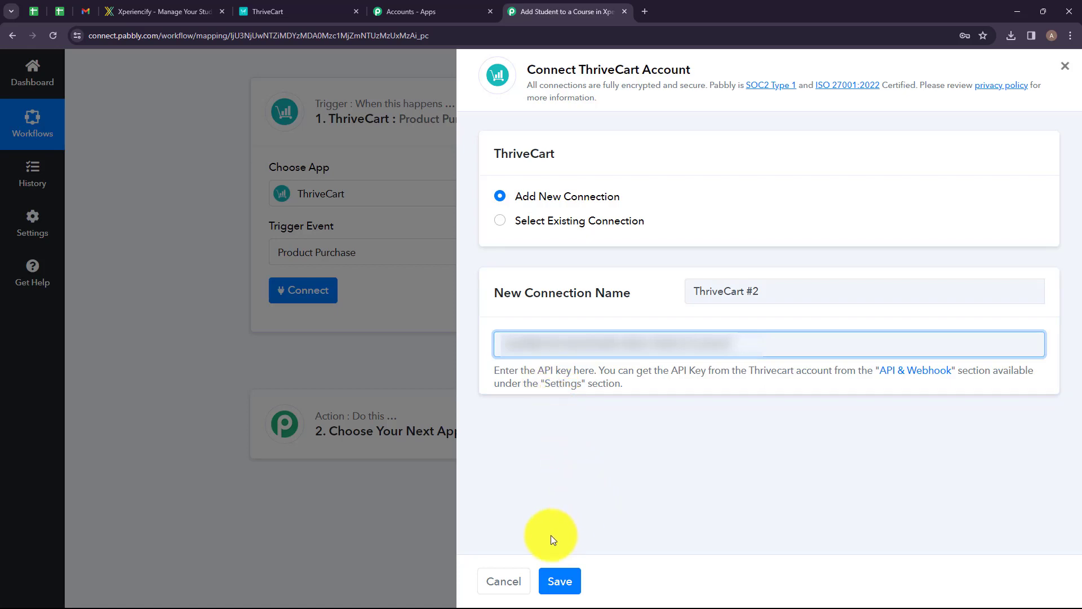
# Save the ThriveCart connection and select Basic of PHP, Advanced PHP, Advanced Node JS, Fundamental of Yoga and Core PHP Programming as trigger products.
pyautogui.click(558, 580)
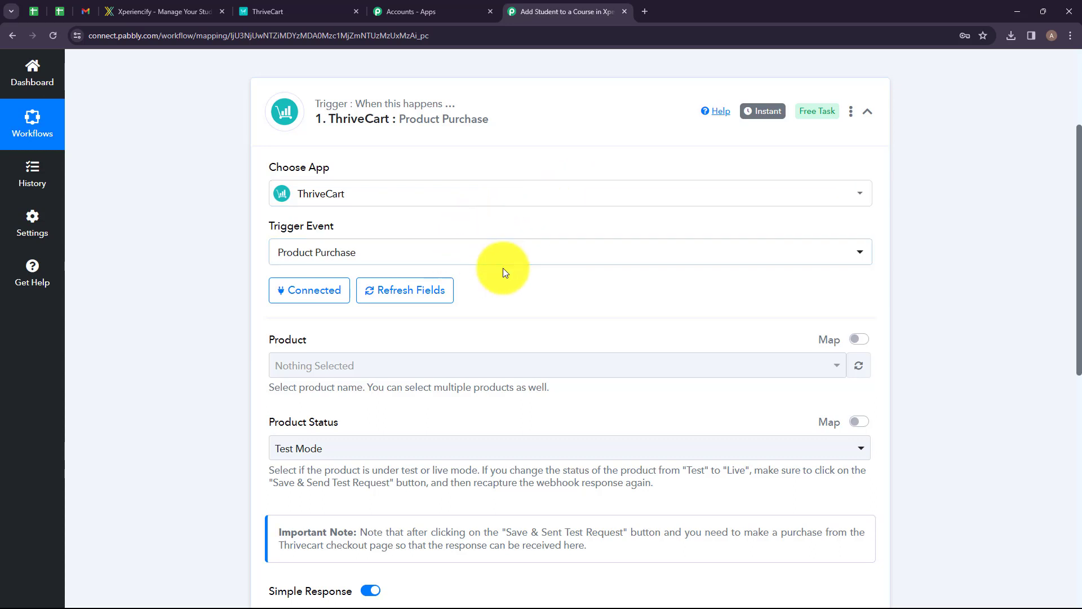
pyautogui.scroll(-2, 503, 268)
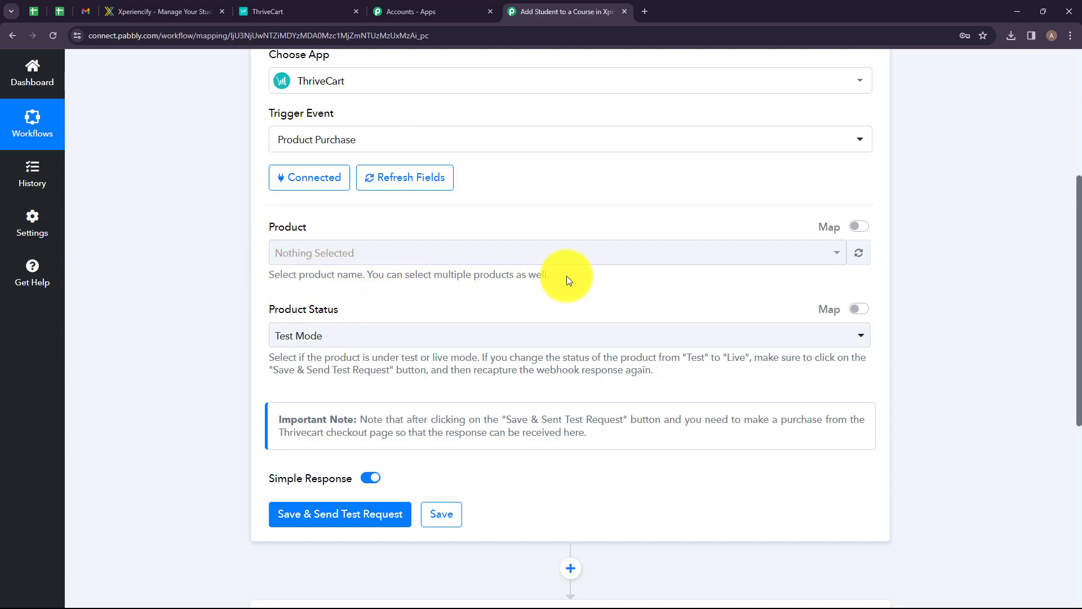
pyautogui.click(560, 255)
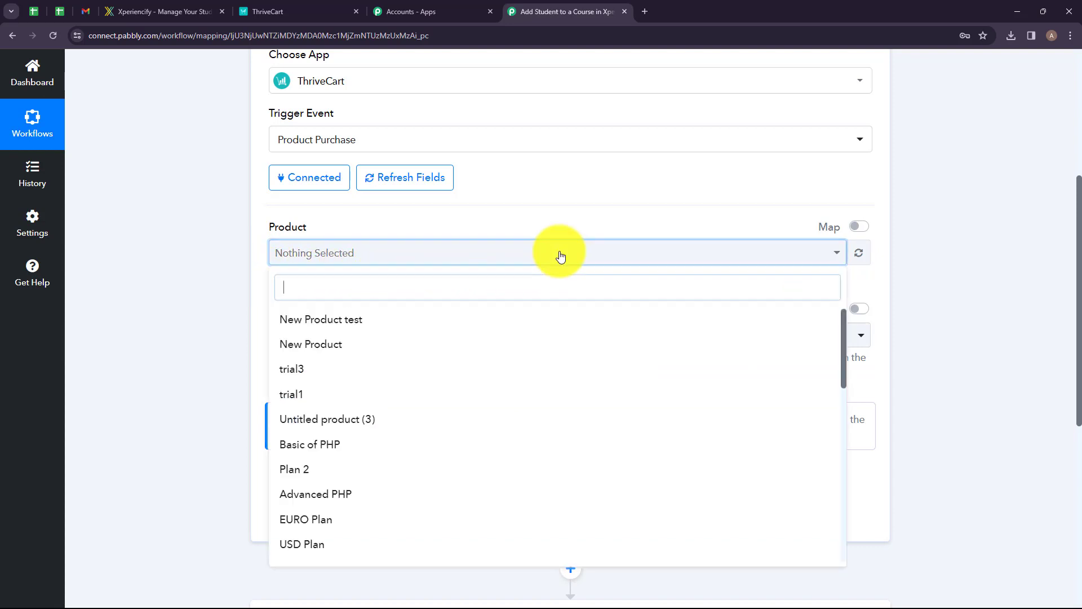
pyautogui.click(345, 450)
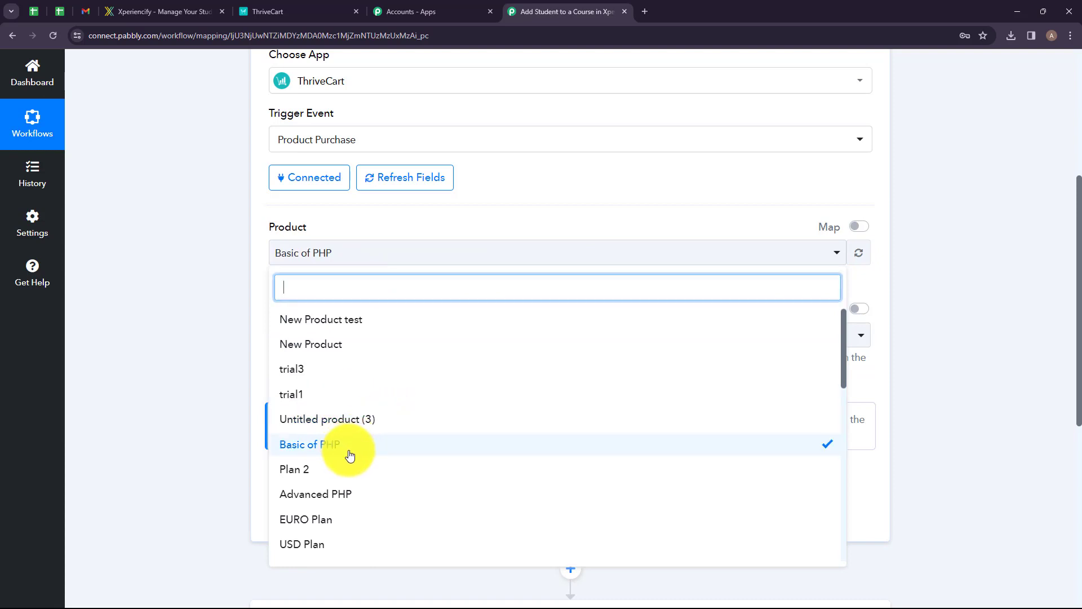
pyautogui.click(349, 497)
pyautogui.scroll(-3, 375, 471)
pyautogui.scroll(-3, 379, 454)
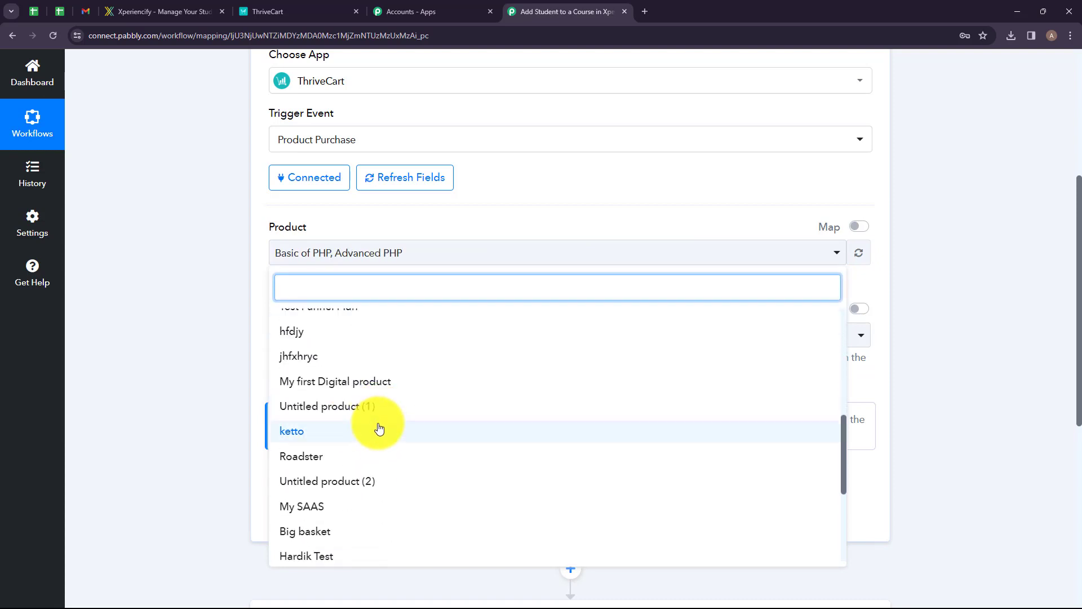
pyautogui.scroll(-3, 379, 429)
pyautogui.click(345, 448)
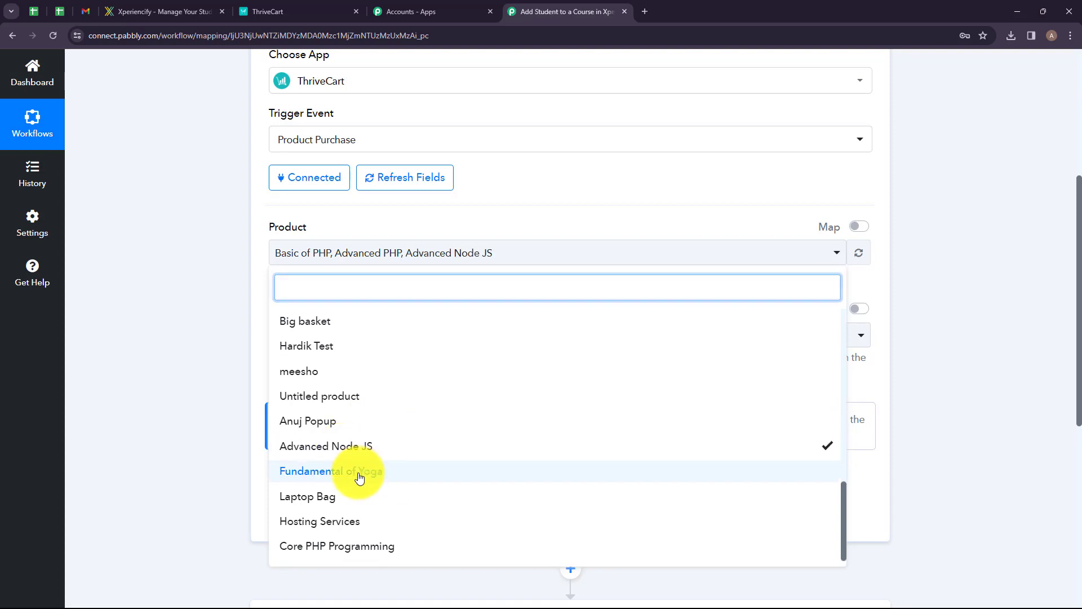
pyautogui.click(359, 478)
pyautogui.click(338, 548)
pyautogui.click(237, 473)
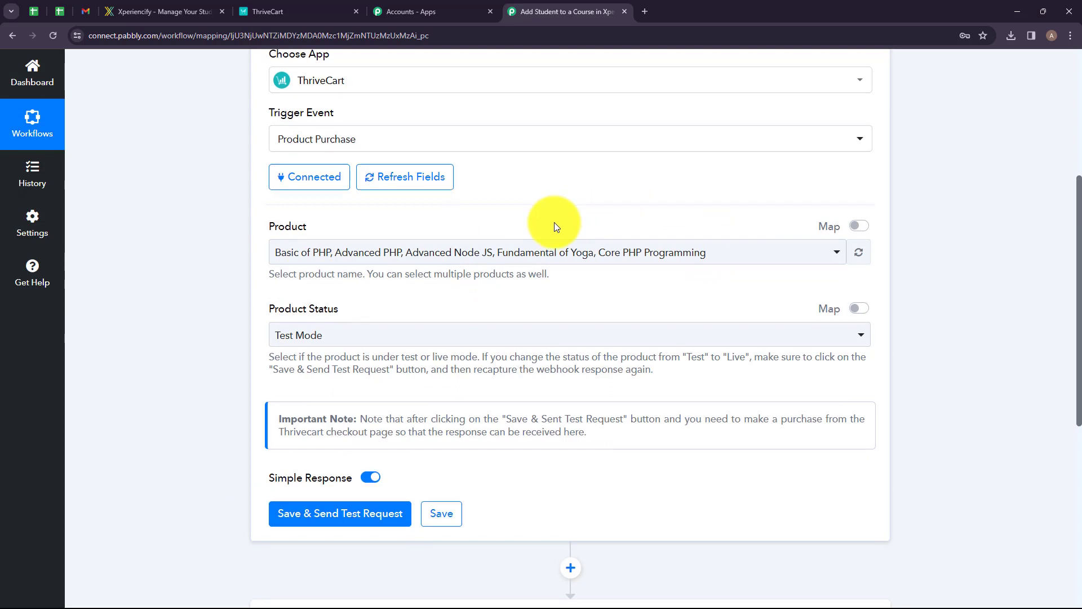
# Save the trigger settings and send a test request to start waiting for a webhook response.
pyautogui.scroll(-2, 551, 222)
pyautogui.scroll(2, 313, 330)
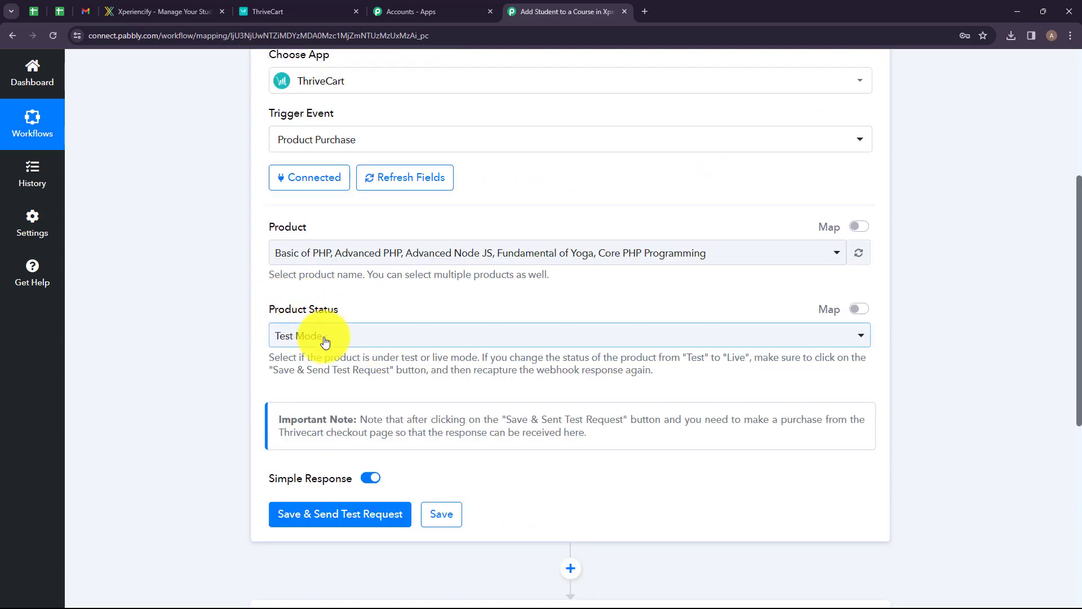
pyautogui.scroll(-2, 353, 340)
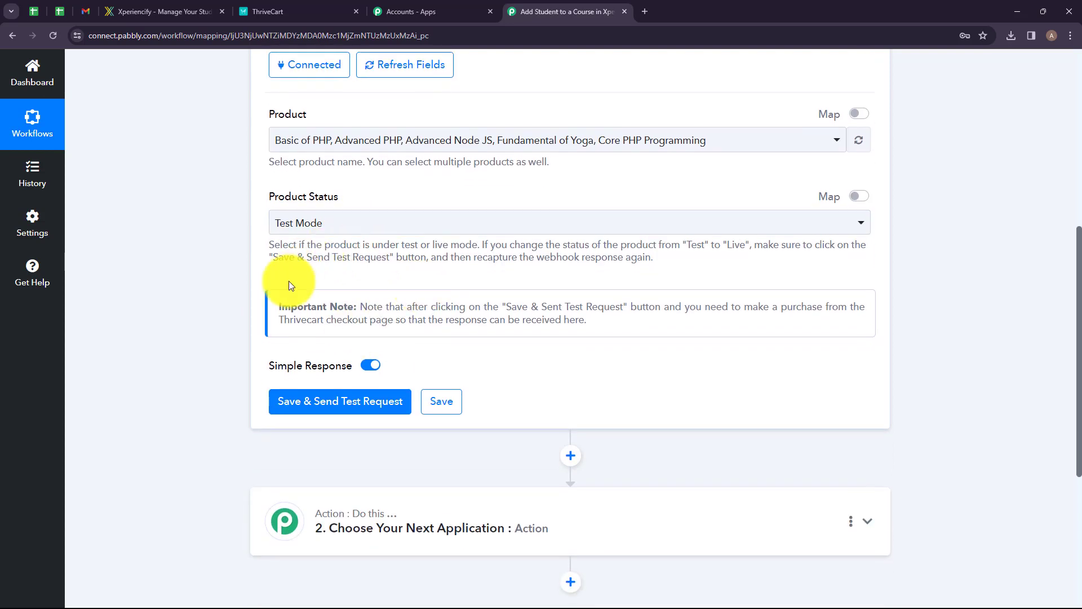
pyautogui.moveTo(280, 307); pyautogui.dragTo(359, 307)
pyautogui.moveTo(378, 307); pyautogui.dragTo(382, 307)
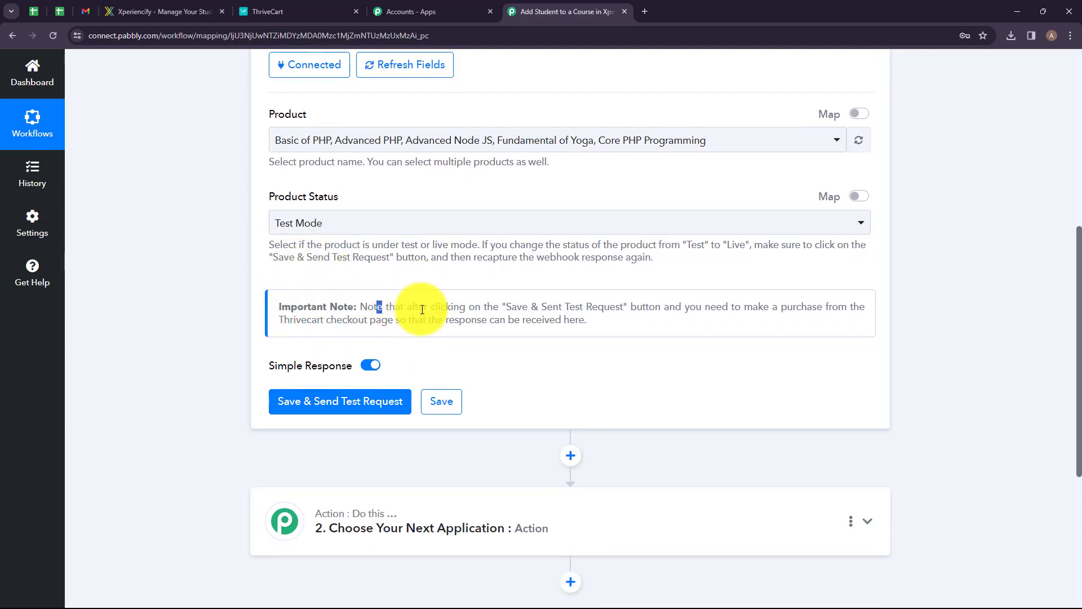
pyautogui.click(654, 319)
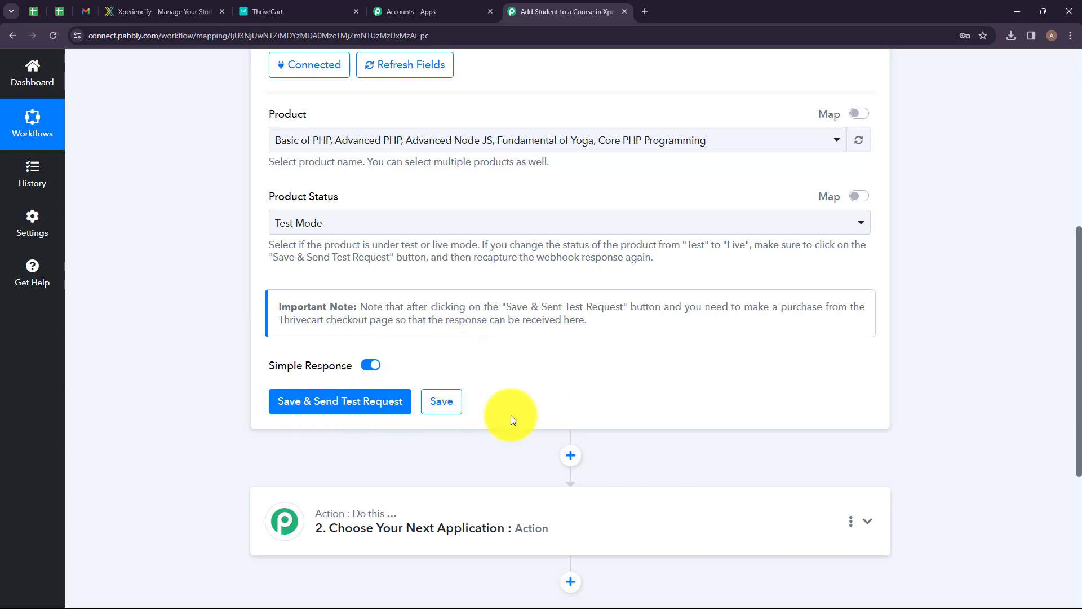
pyautogui.click(330, 407)
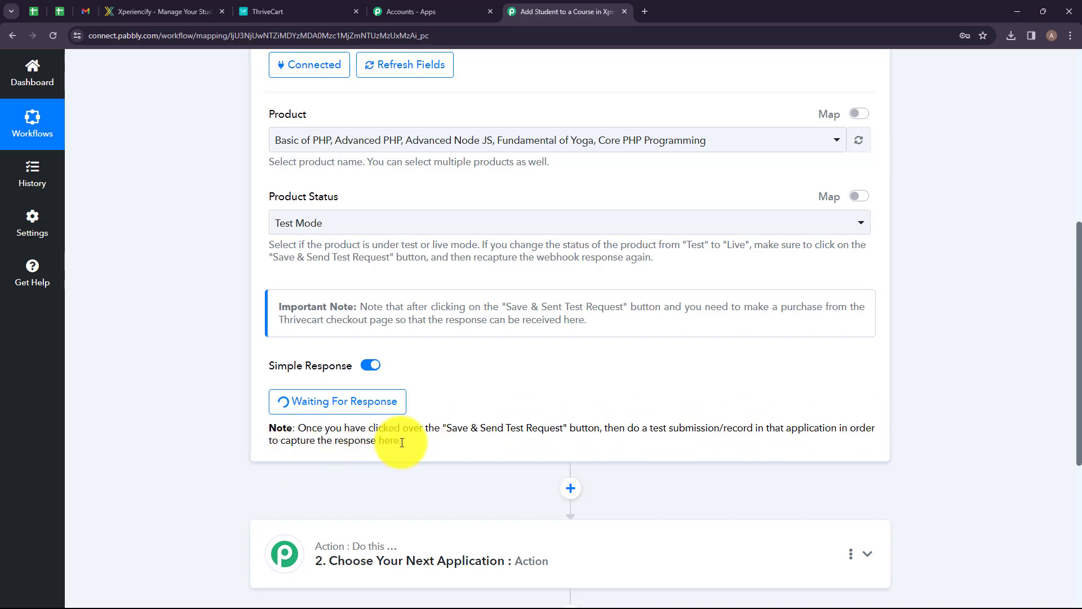
# In ThriveCart's product list, open the Basic of PHP product's URL page and copy its checkout URL.
pyautogui.click(268, 7)
pyautogui.scroll(-2, 552, 256)
pyautogui.scroll(-5, 552, 256)
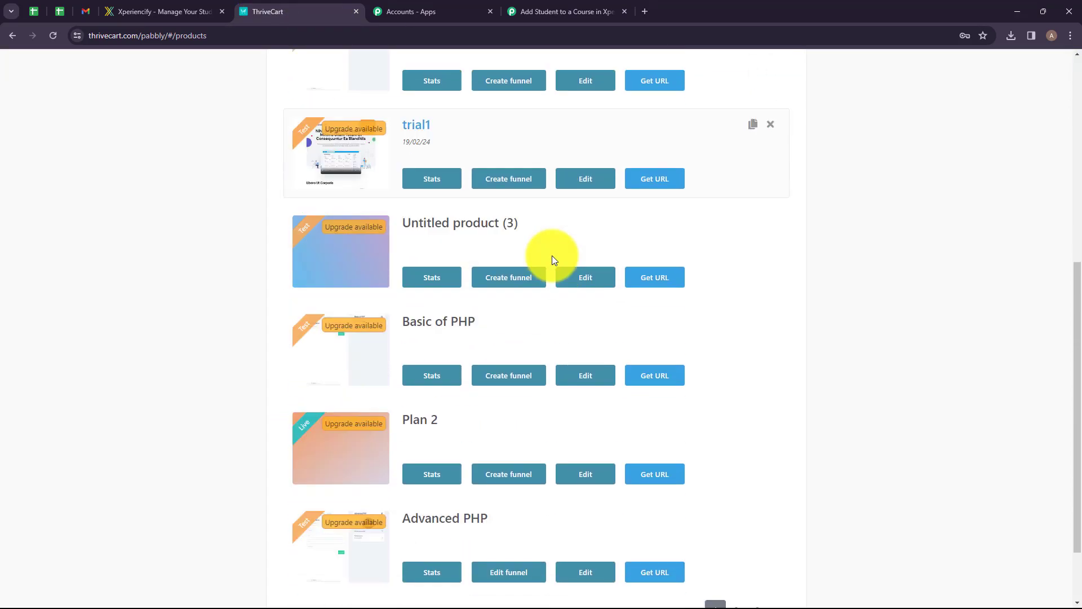
pyautogui.scroll(-1, 340, 244)
pyautogui.scroll(1, 438, 314)
pyautogui.click(652, 382)
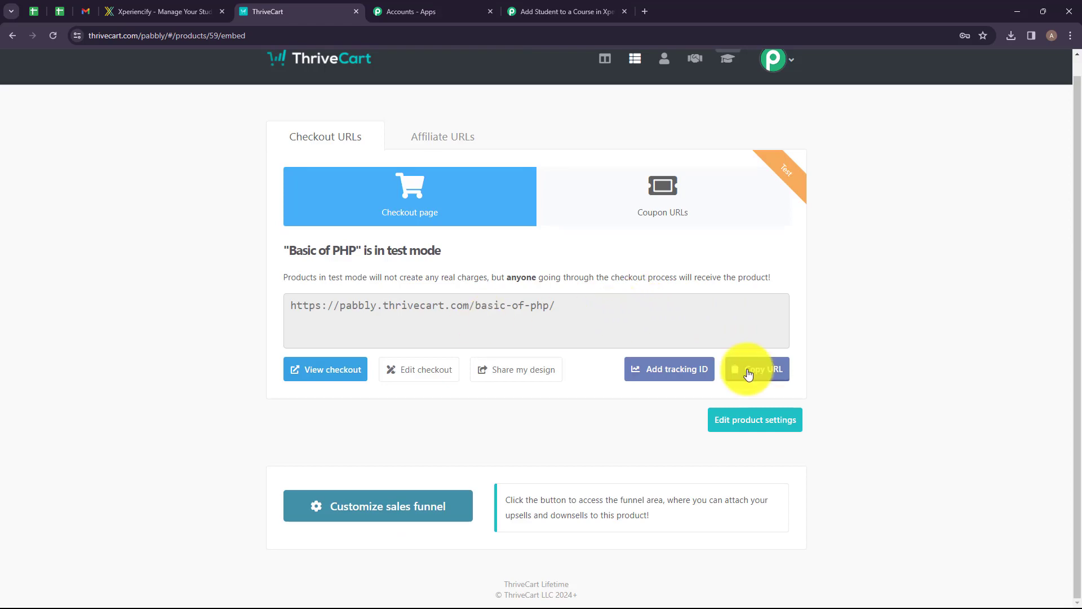
pyautogui.click(749, 374)
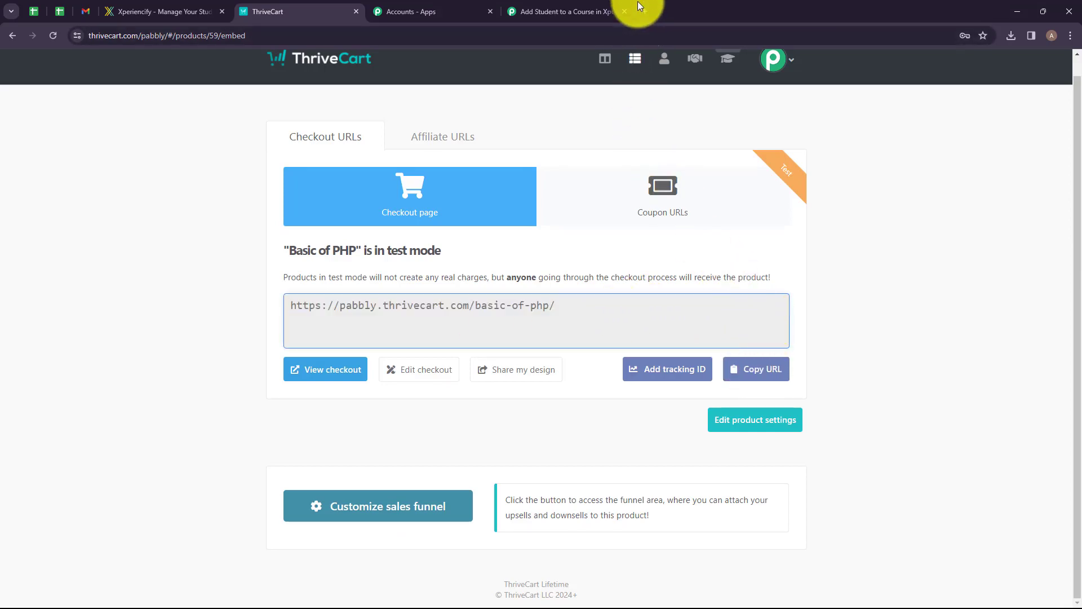
# Open the copied checkout URL in a new browser tab.
pyautogui.click(645, 11)
pyautogui.hotkey('ctrl', 'v')
pyautogui.press('Return')
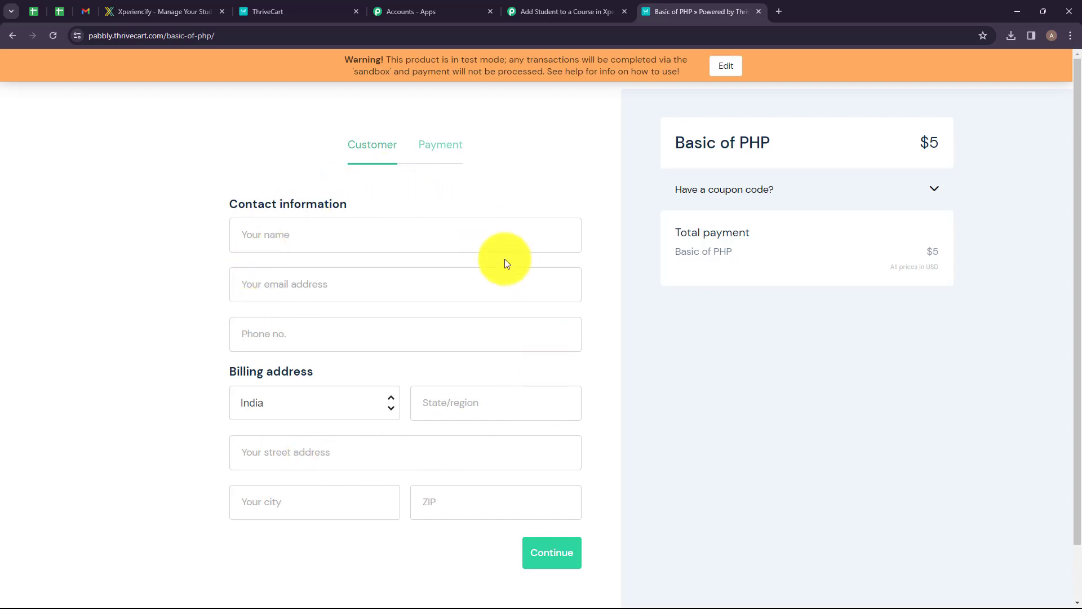
# Complete a test purchase by filling in the customer's contact and billing details and entering the test card number.
pyautogui.click(391, 238)
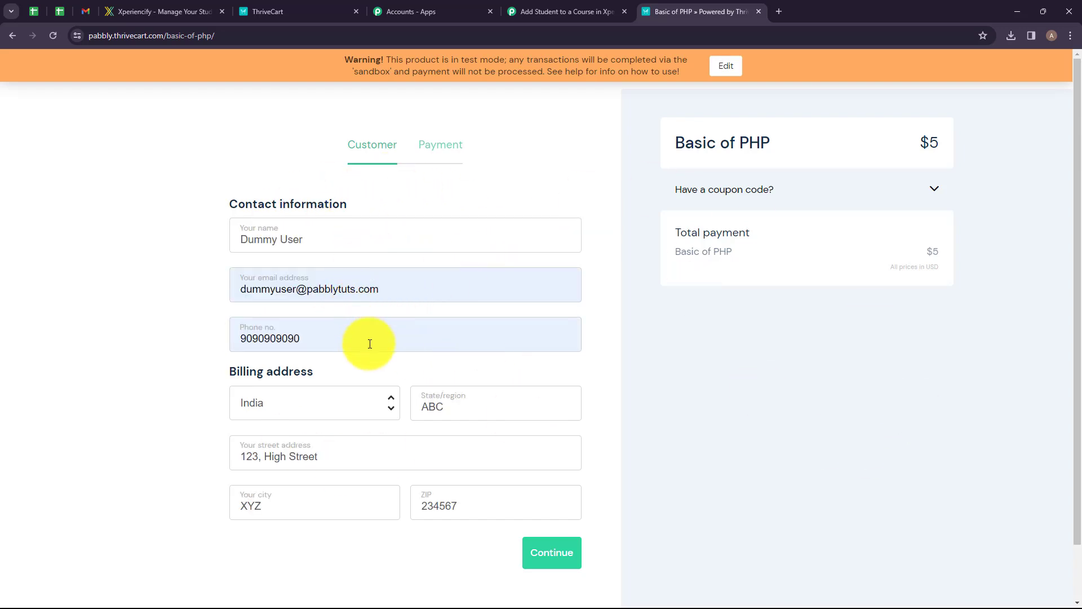
pyautogui.click(531, 558)
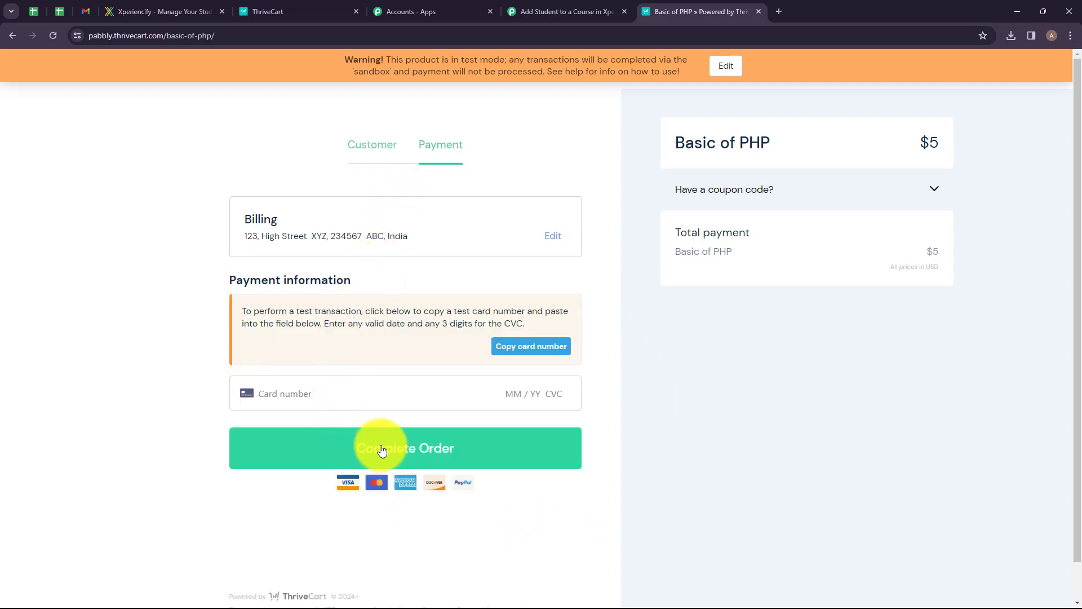
pyautogui.click(326, 392)
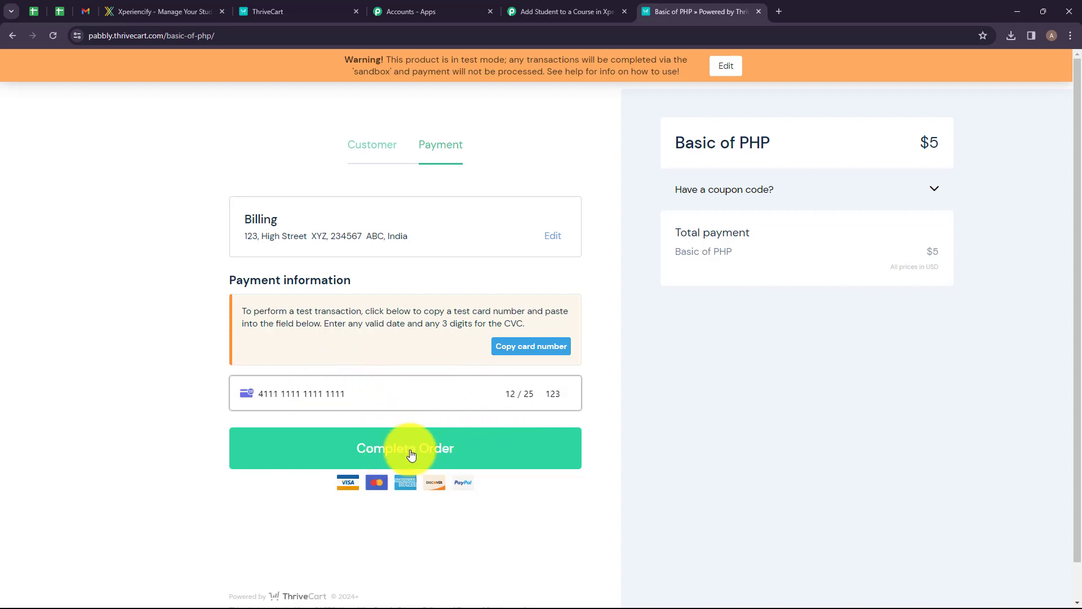
pyautogui.click(411, 455)
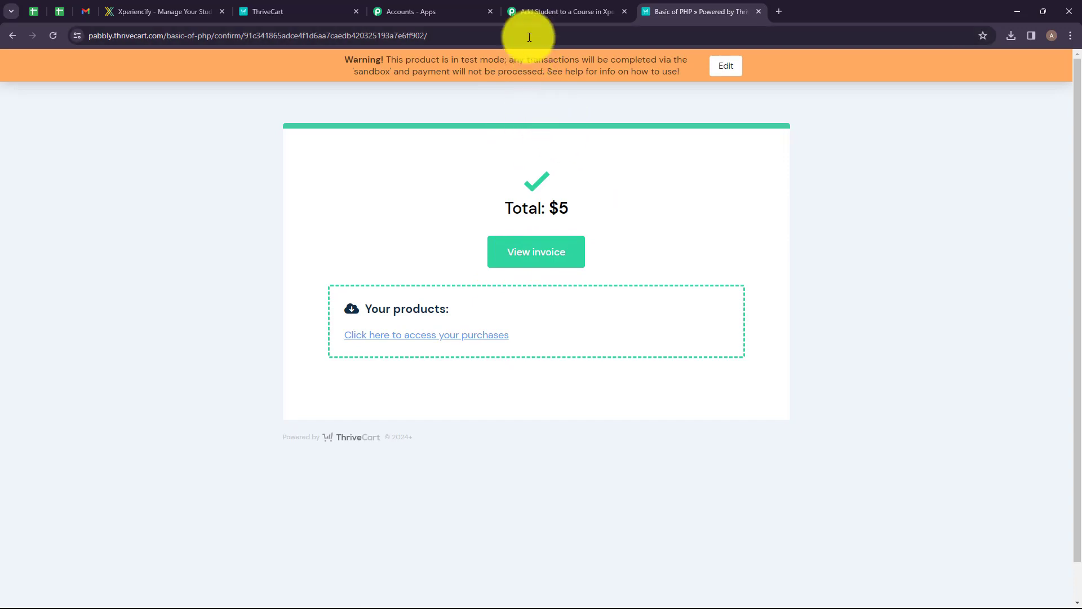
# Return to the workflow and examine the captured ThriveCart webhook response fields.
pyautogui.click(555, 11)
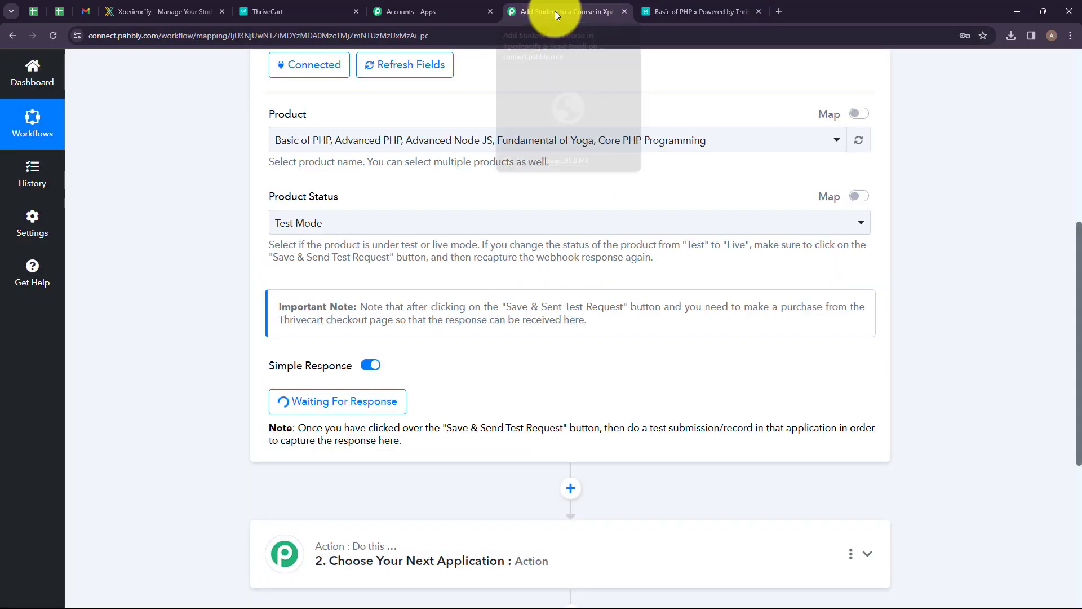
pyautogui.scroll(-5, 644, 268)
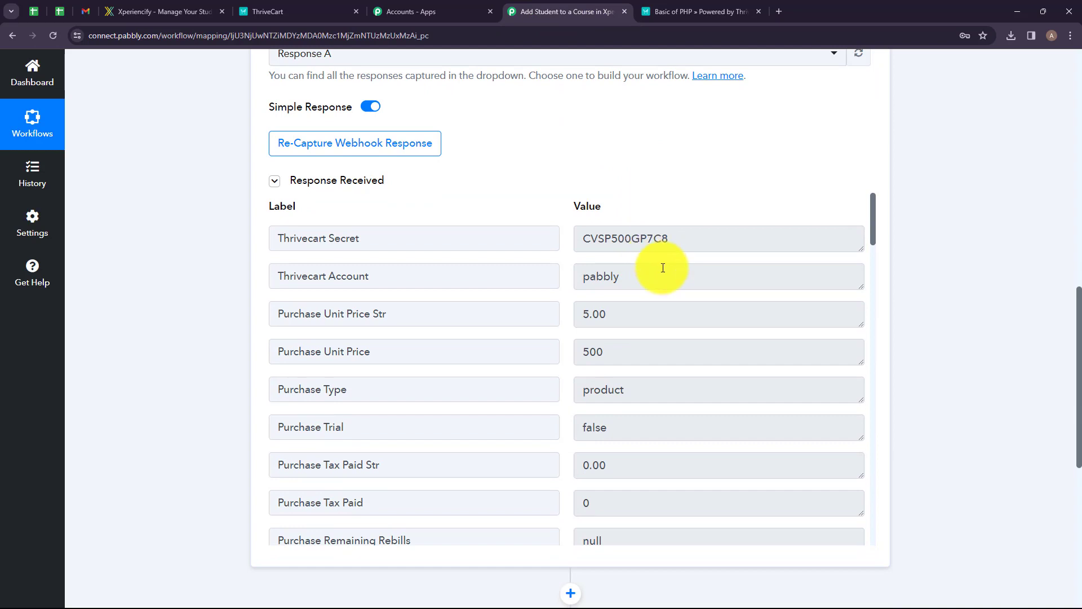
pyautogui.scroll(-9, 645, 282)
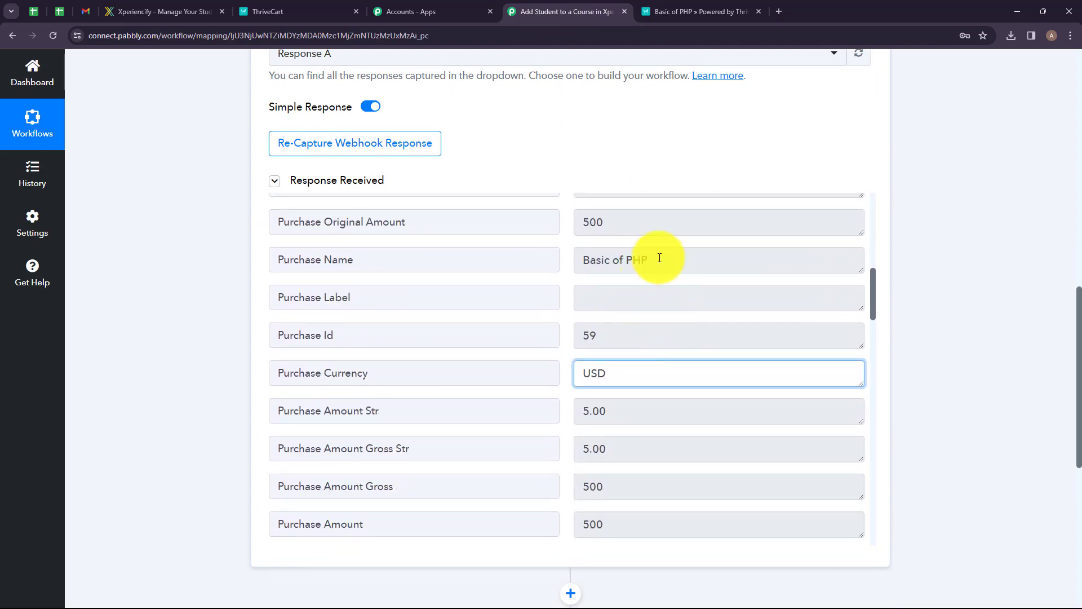
pyautogui.click(660, 258)
pyautogui.scroll(-15, 657, 326)
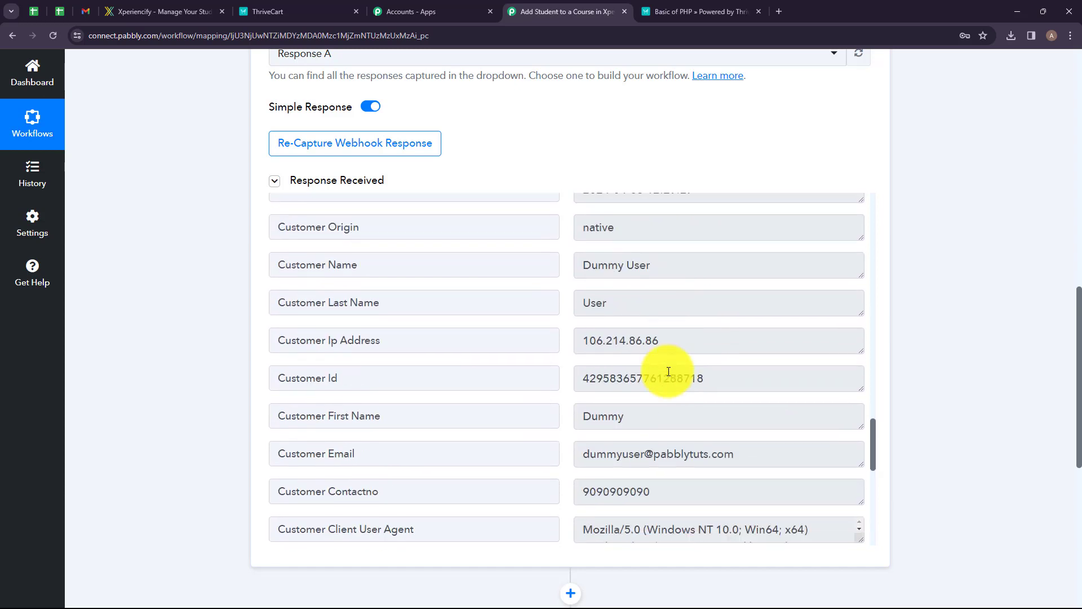
pyautogui.click(620, 415)
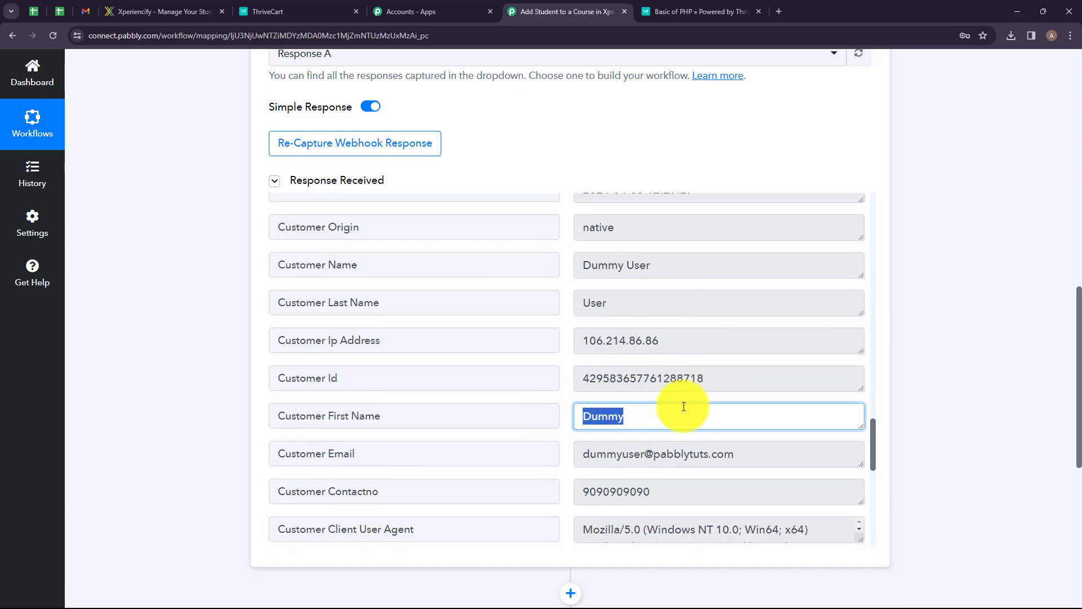
pyautogui.click(730, 448)
pyautogui.scroll(-3, 725, 274)
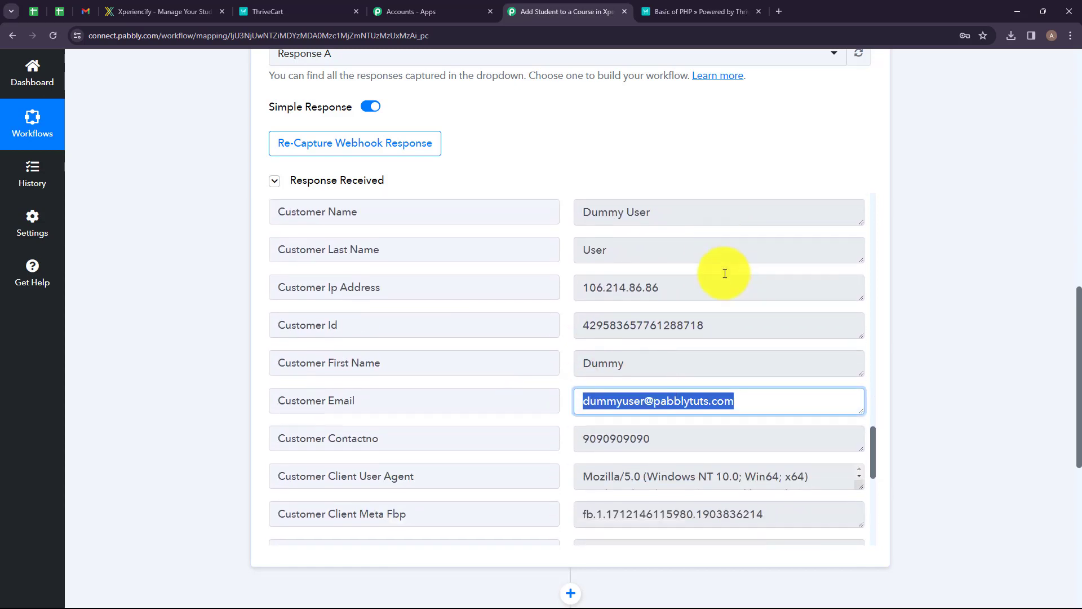
pyautogui.press('Tab')
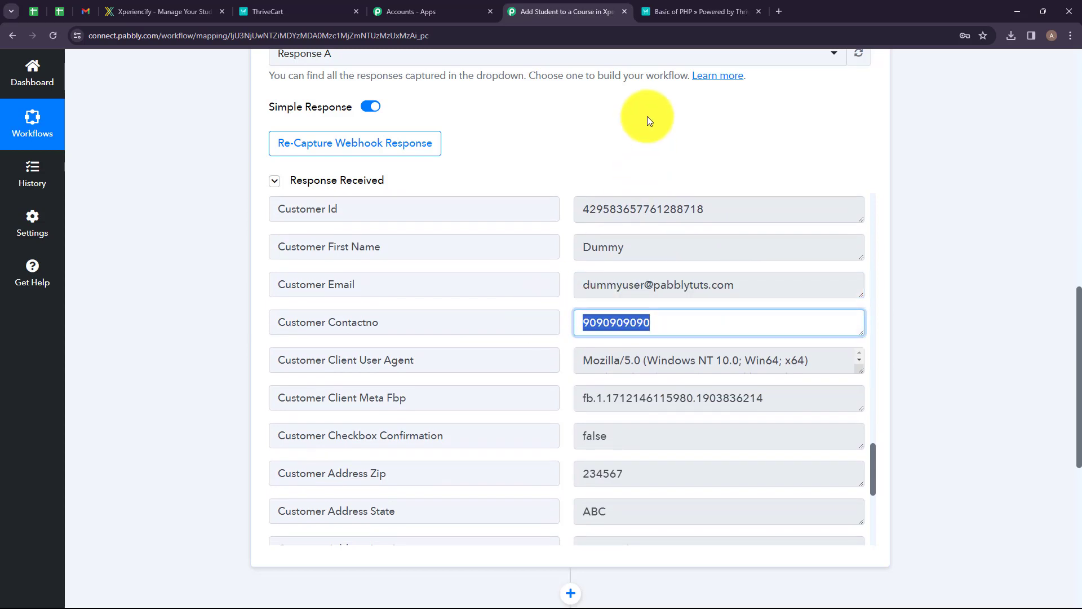
pyautogui.click(647, 116)
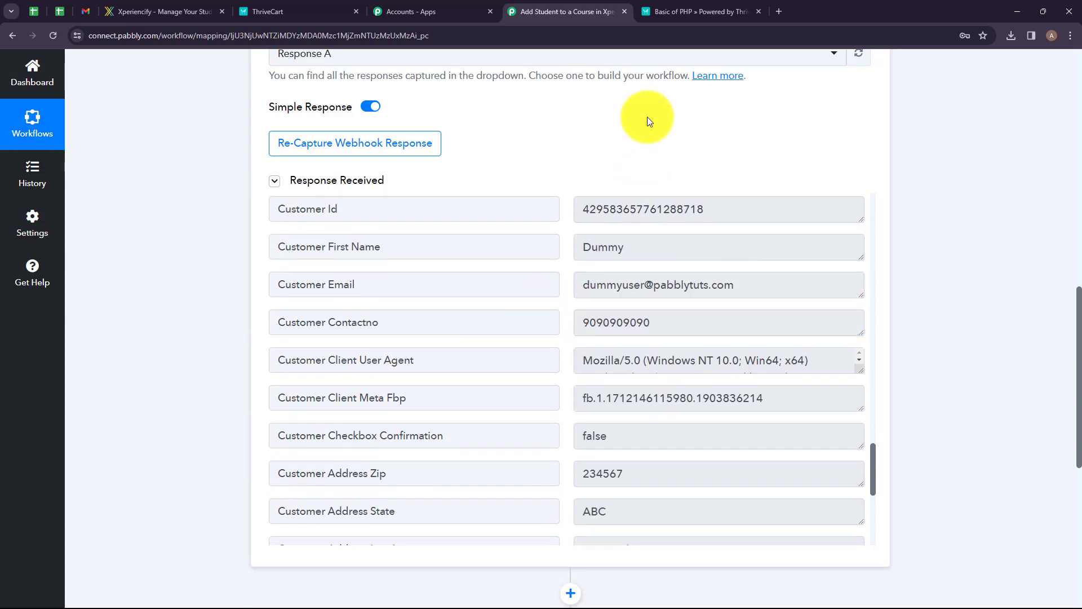
pyautogui.scroll(-5, 609, 135)
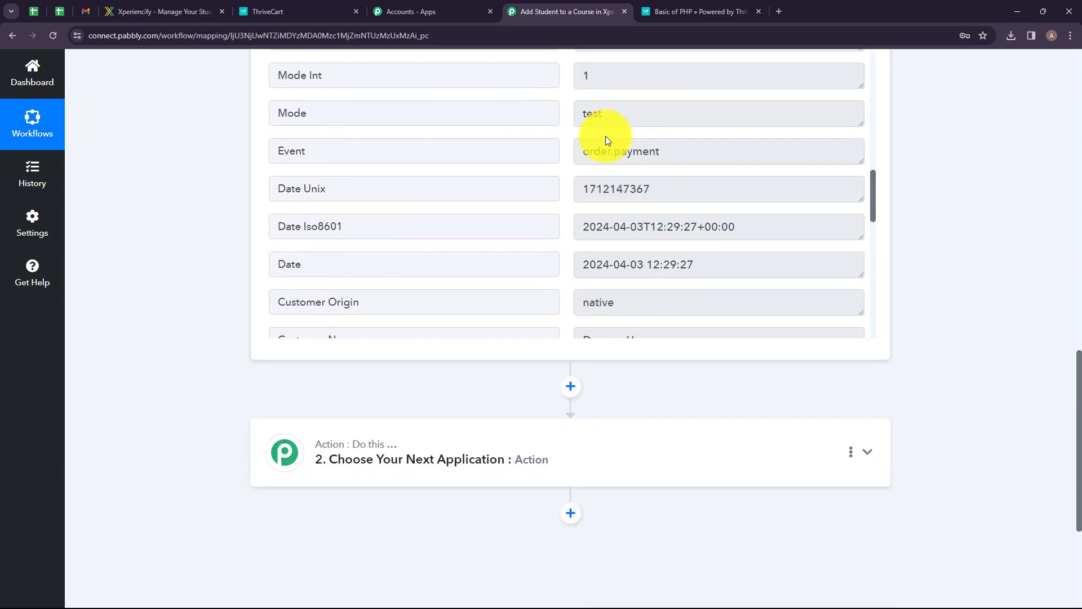
pyautogui.scroll(-8, 614, 164)
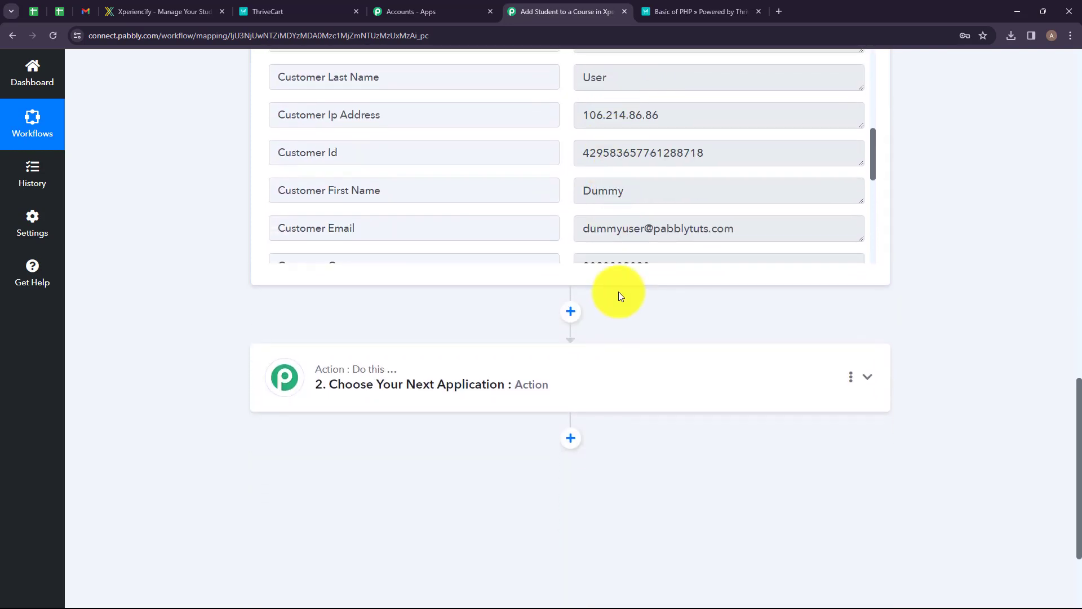
# Choose Xperiencify as the action application with the Add Student to a Course action event.
pyautogui.click(599, 228)
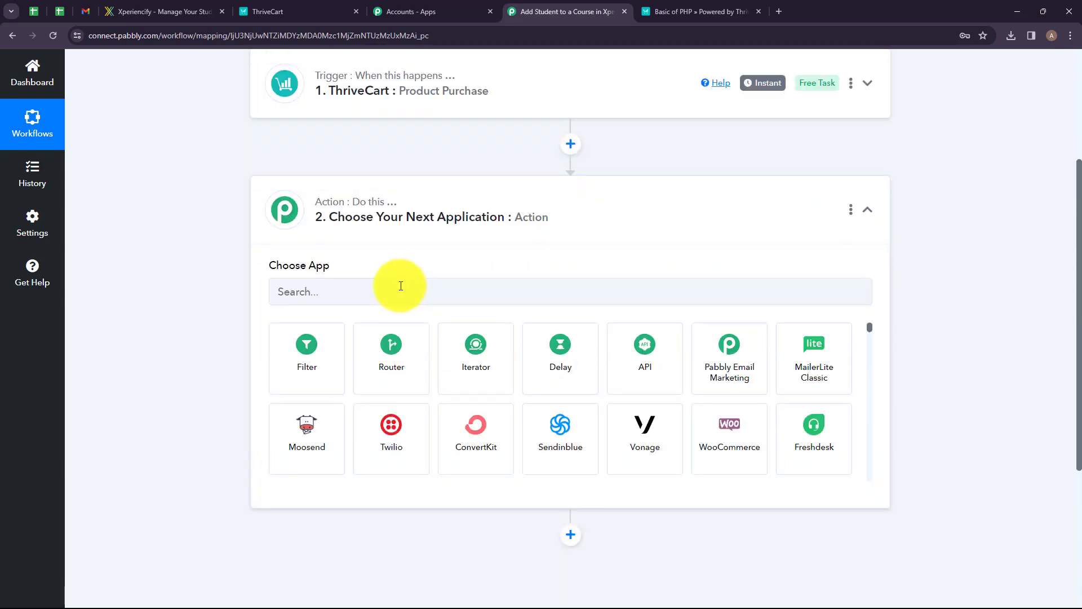
pyautogui.click(401, 288)
pyautogui.write('Xp')
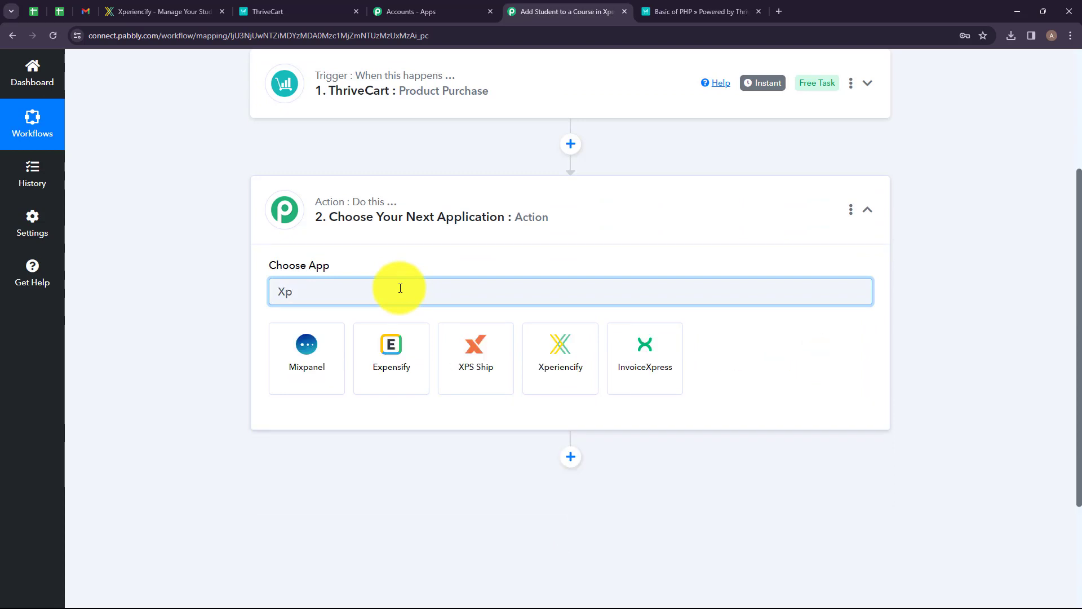
pyautogui.click(570, 364)
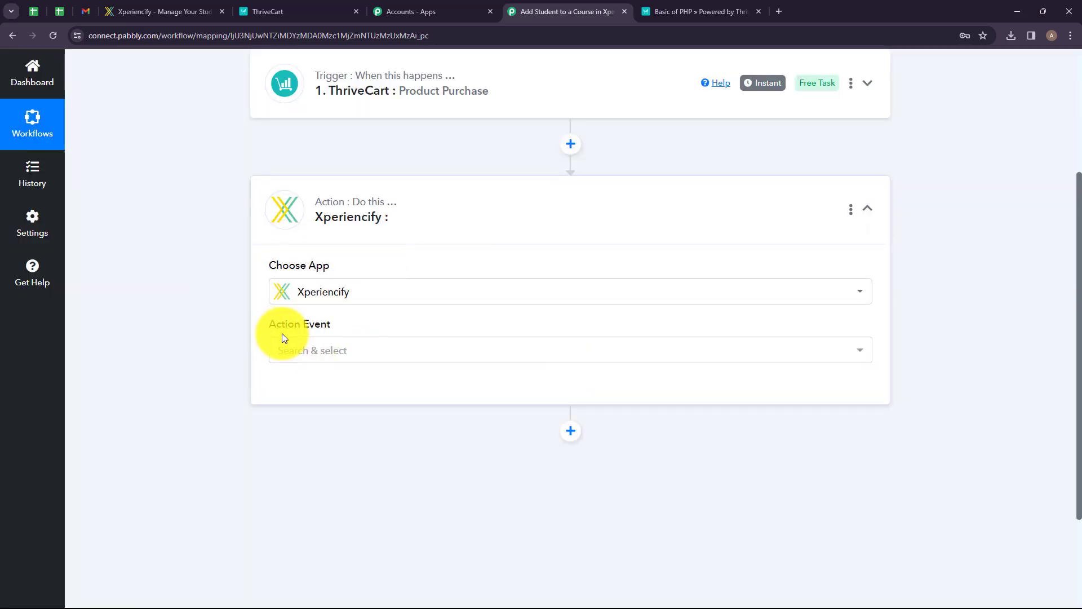
pyautogui.click(365, 359)
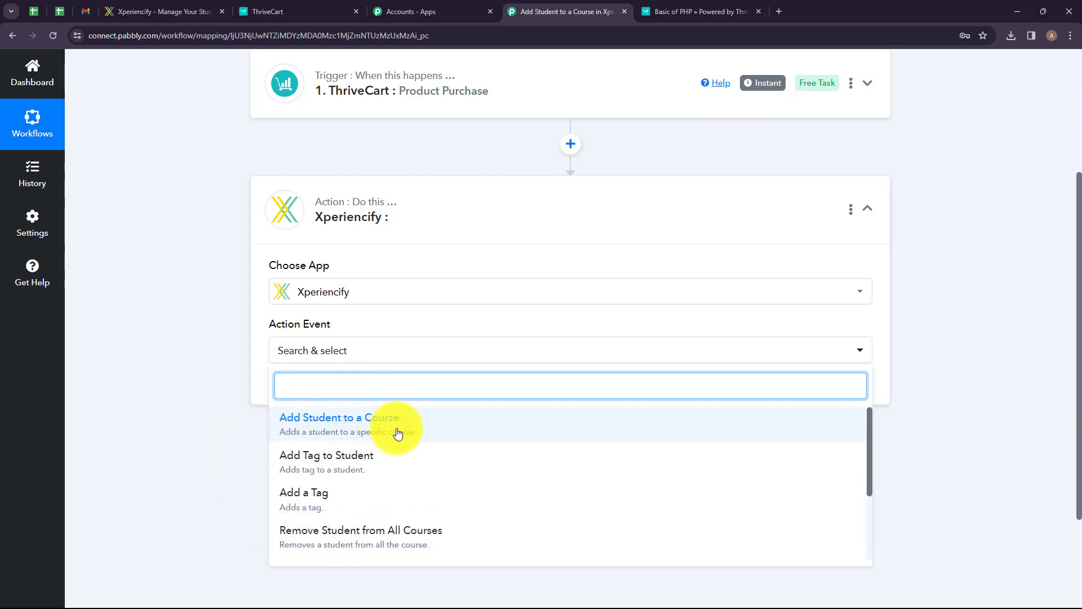
pyautogui.click(456, 430)
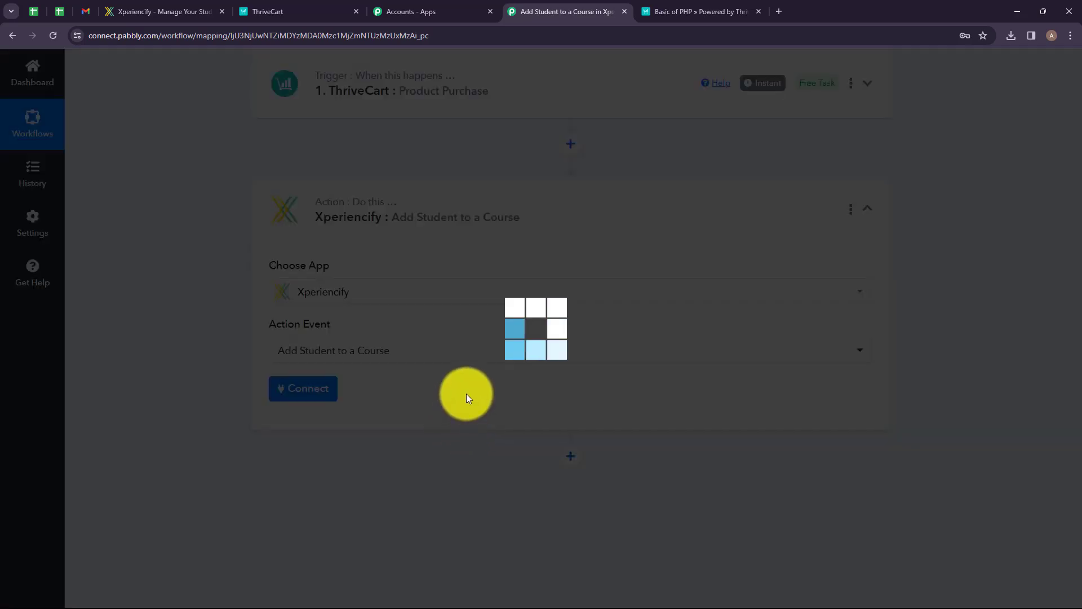
# Open the Xperiencify account connection and choose to add a new connection.
pyautogui.click(298, 388)
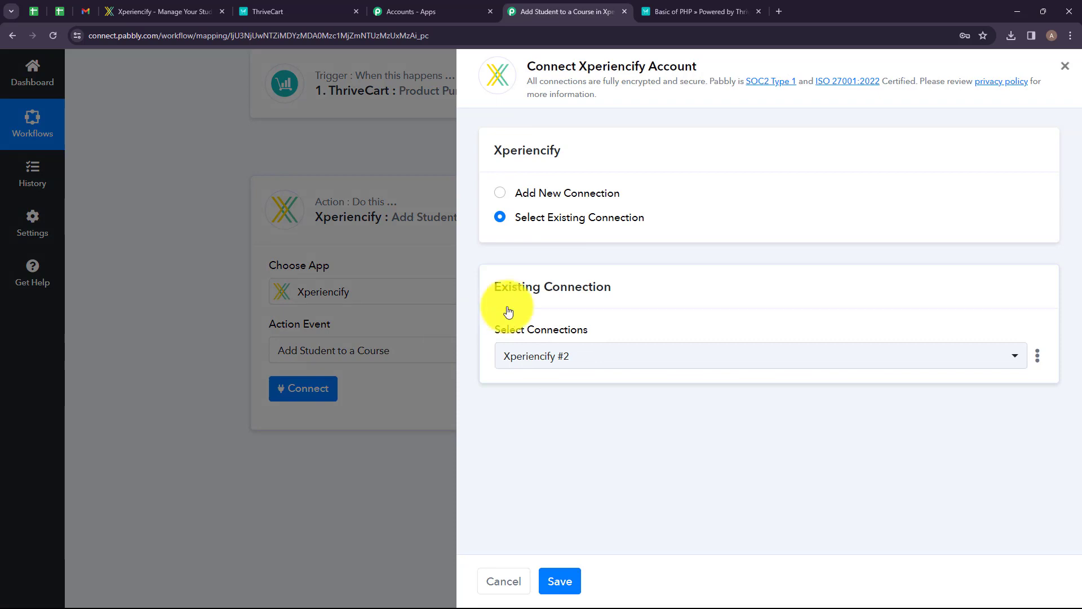
pyautogui.click(502, 195)
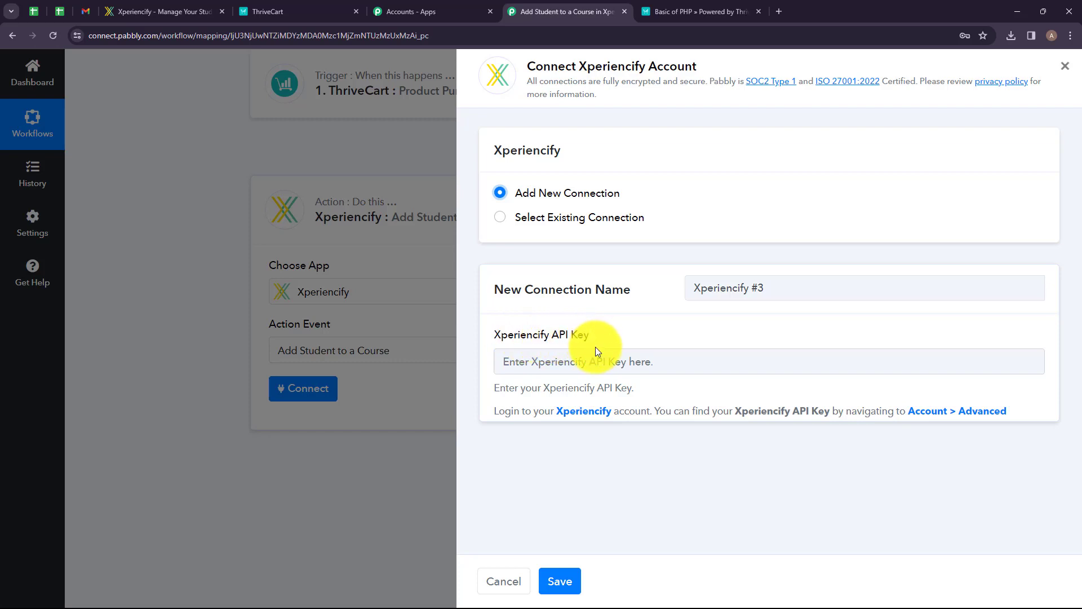
pyautogui.moveTo(506, 390); pyautogui.dragTo(619, 407)
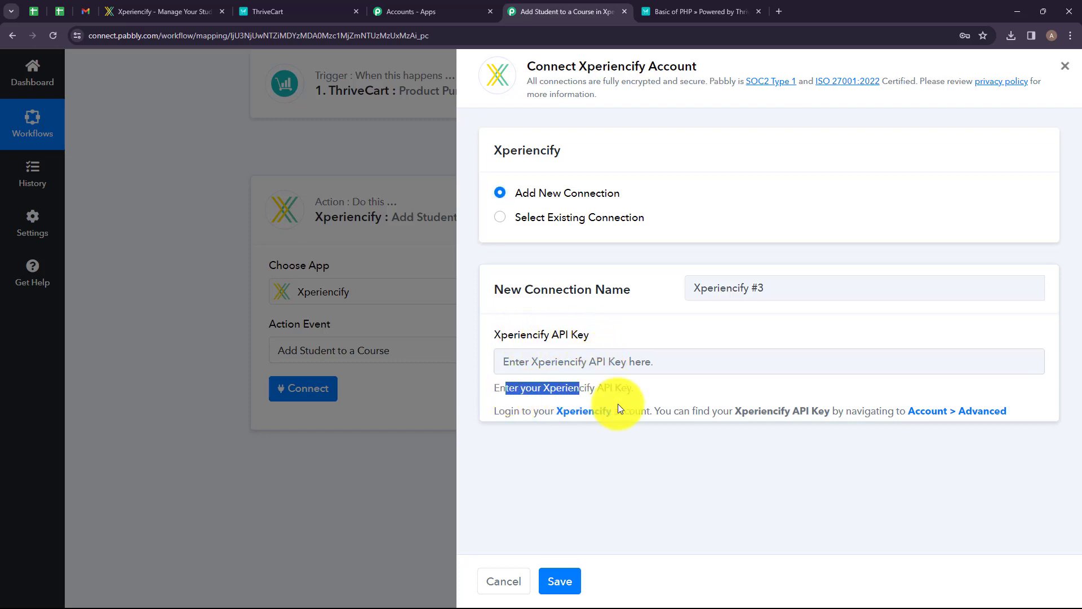
pyautogui.click(642, 420)
pyautogui.moveTo(506, 411); pyautogui.dragTo(934, 416)
pyautogui.click(865, 455)
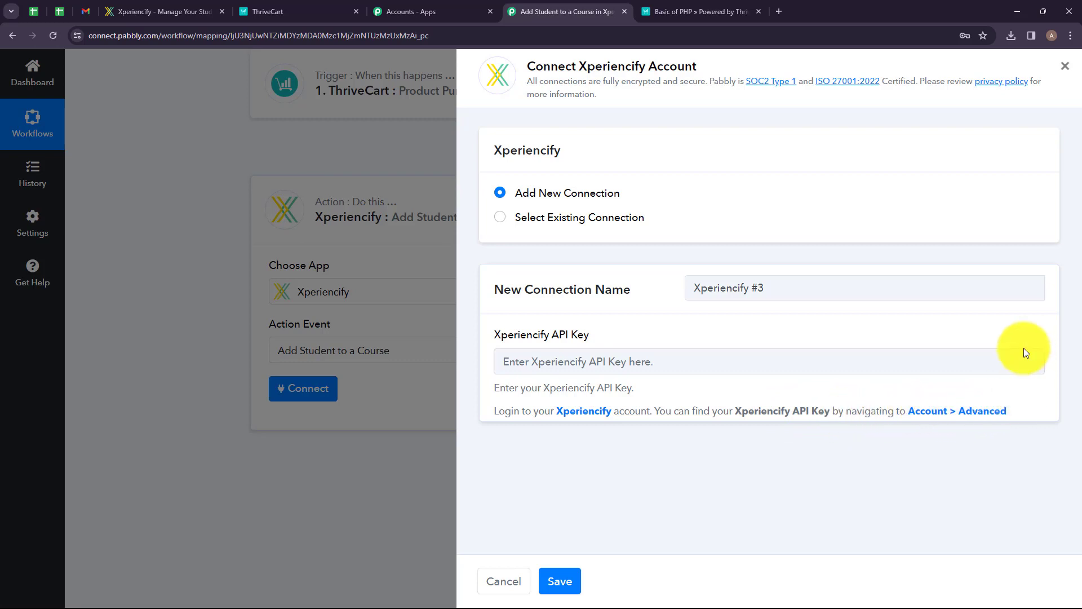
# In Xperiencify, open the Advanced account settings, reveal the Xperiencify API key and copy it.
pyautogui.click(166, 8)
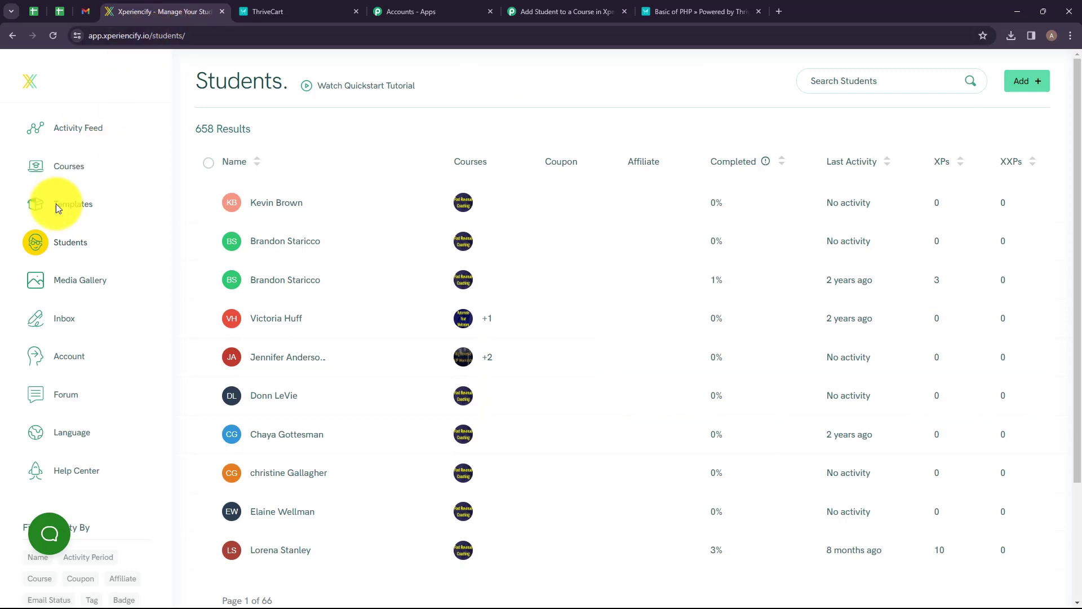
pyautogui.click(54, 352)
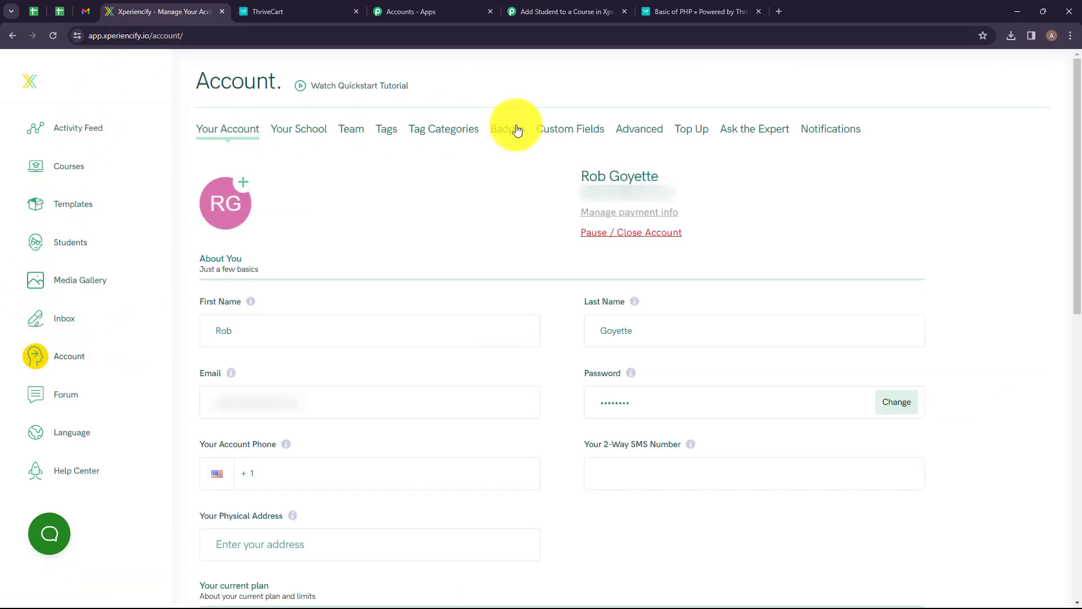
pyautogui.click(646, 135)
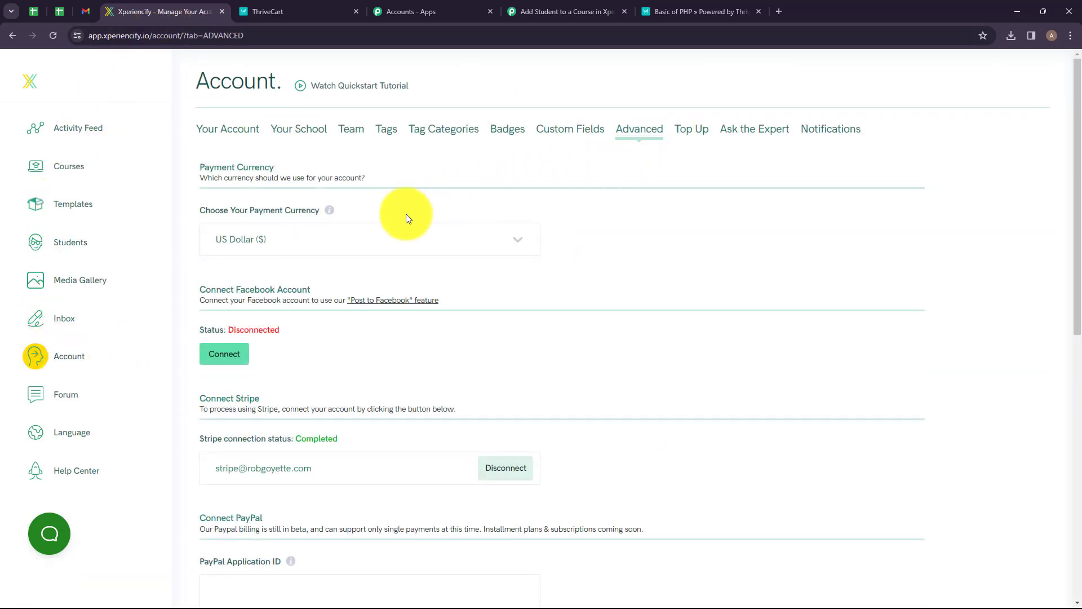
pyautogui.scroll(-6, 408, 342)
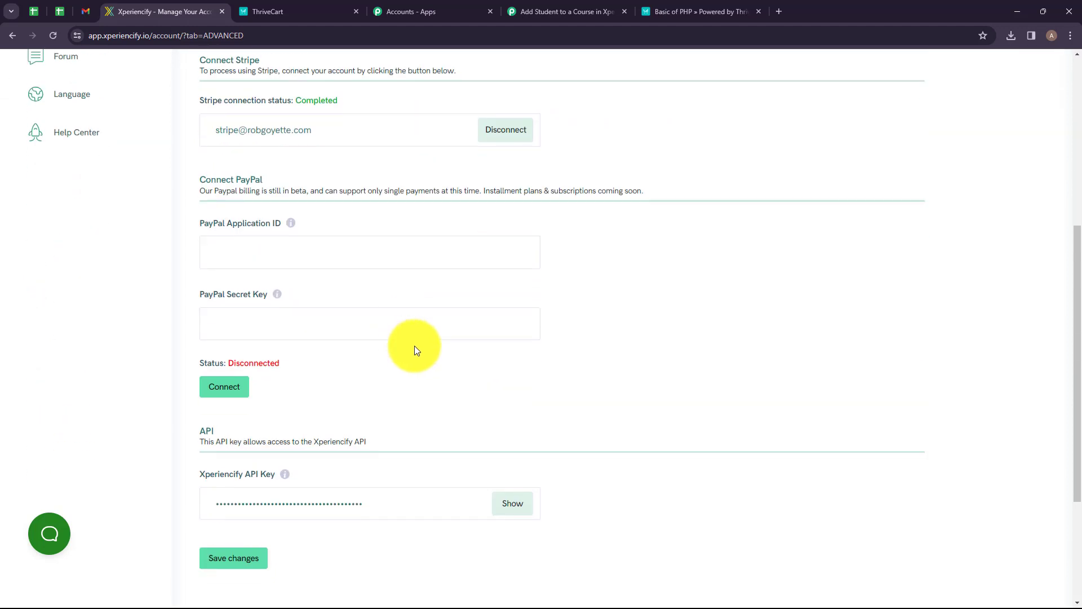
pyautogui.click(512, 504)
pyautogui.moveTo(420, 506); pyautogui.dragTo(188, 518)
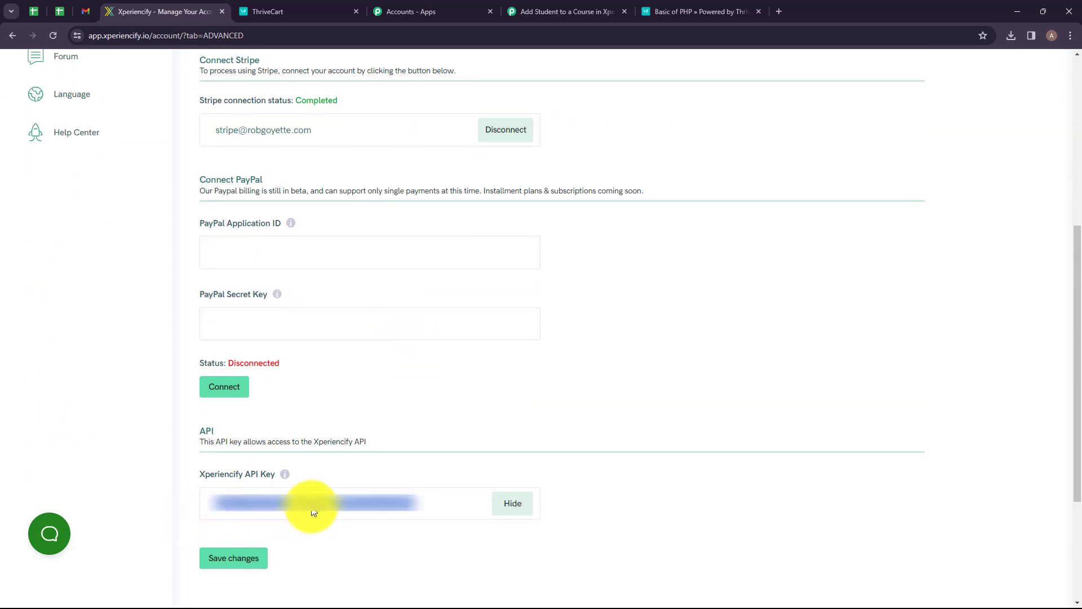
pyautogui.click(425, 525)
# Back in the workflow, paste the API key into the new Xperiencify connection and save it.
pyautogui.click(577, 14)
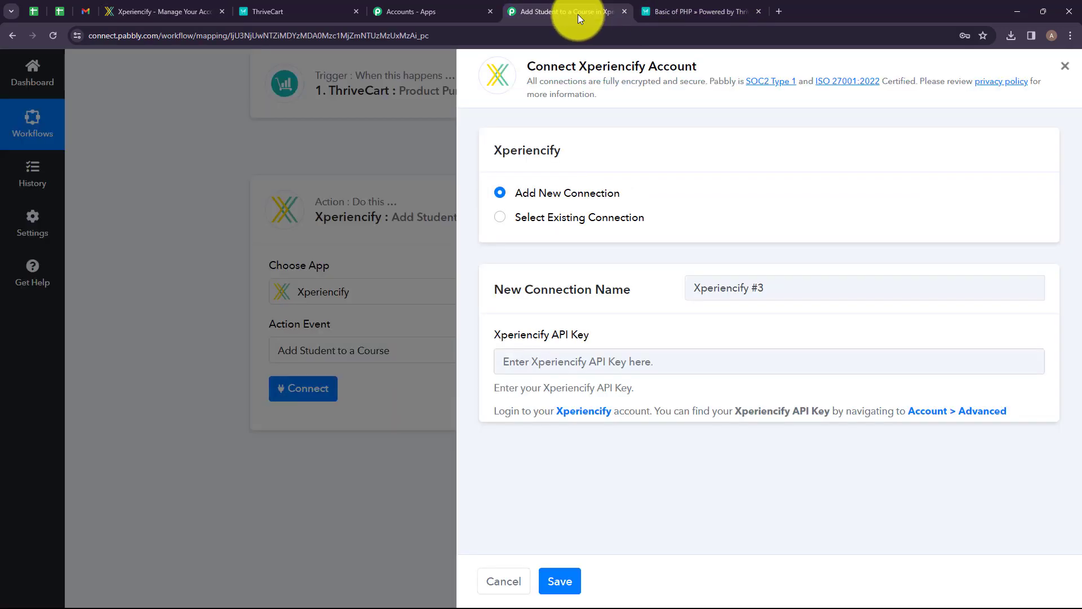
pyautogui.click(543, 361)
pyautogui.hotkey('ctrl', 'v')
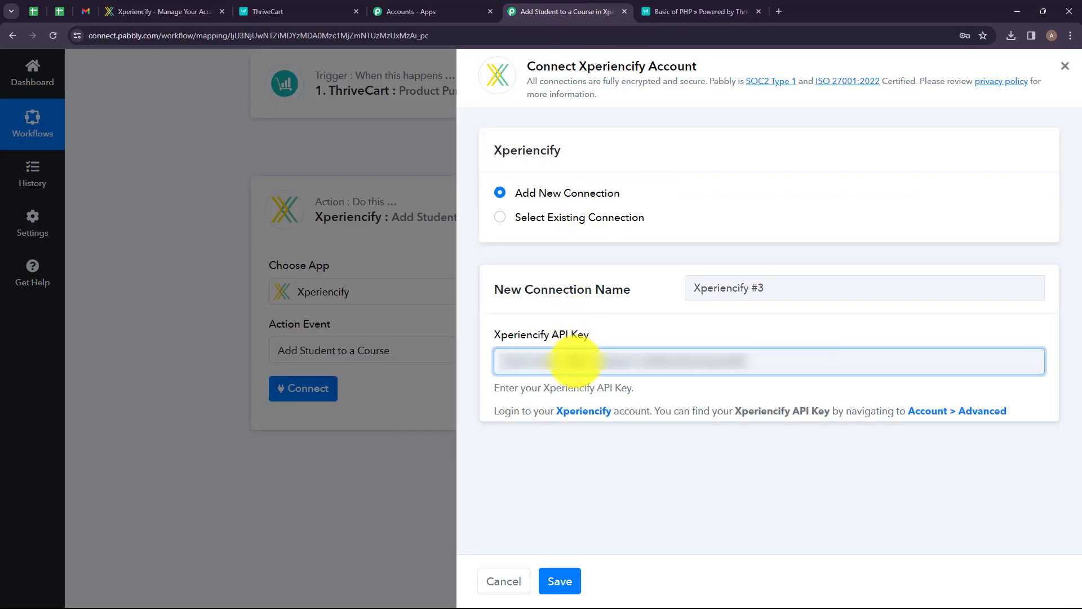
pyautogui.click(558, 581)
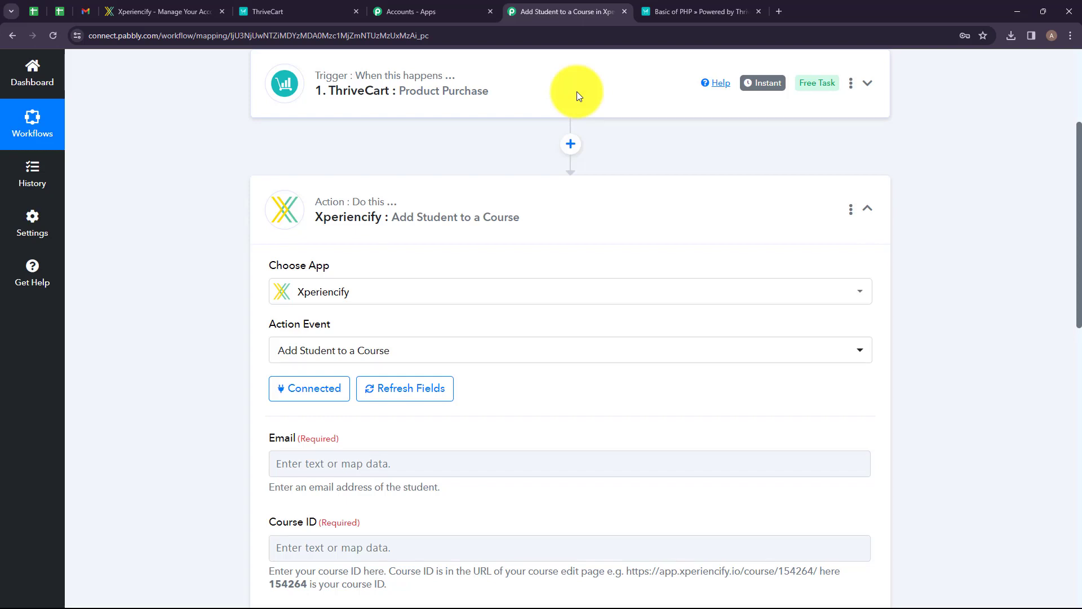
# Map the ThriveCart Customer Email into the Email field of the Xperiencify action.
pyautogui.scroll(-3, 355, 230)
pyautogui.scroll(-1, 357, 233)
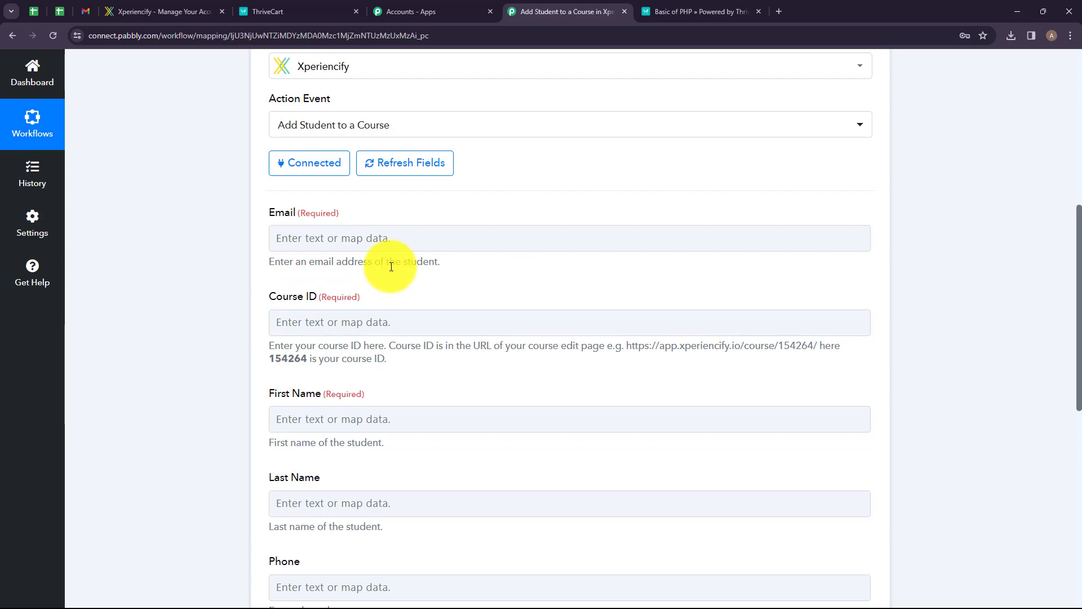
pyautogui.click(358, 239)
pyautogui.scroll(1, 358, 241)
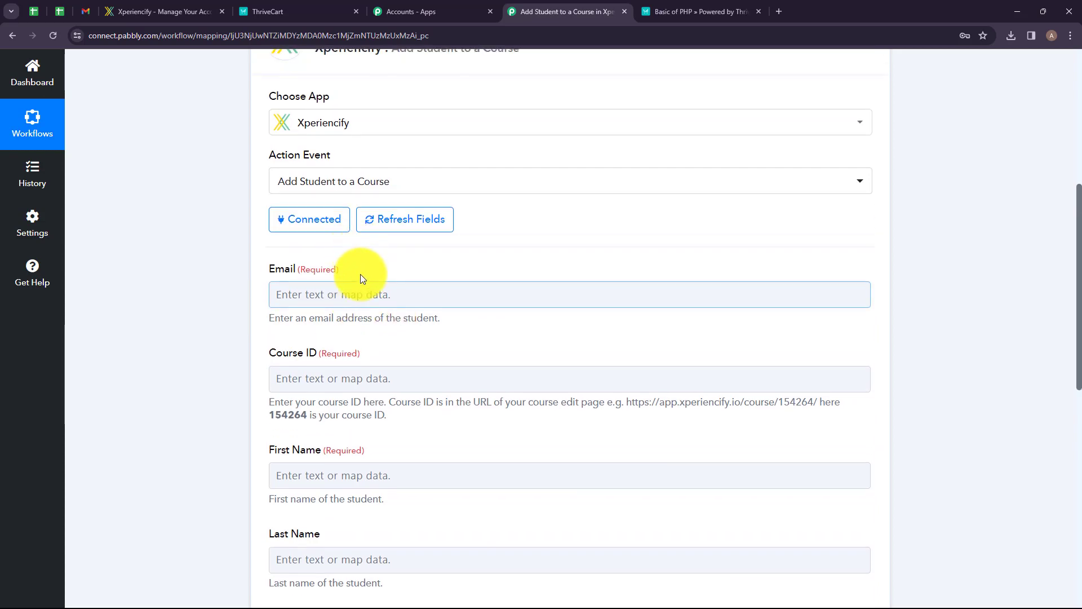
pyautogui.click(357, 295)
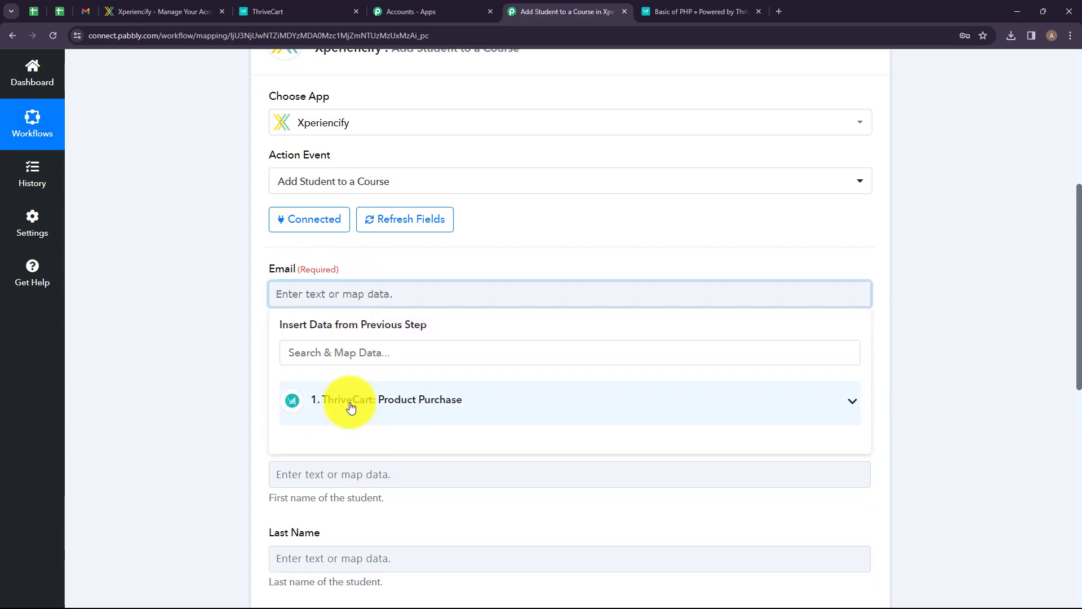
pyautogui.click(381, 405)
pyautogui.click(378, 353)
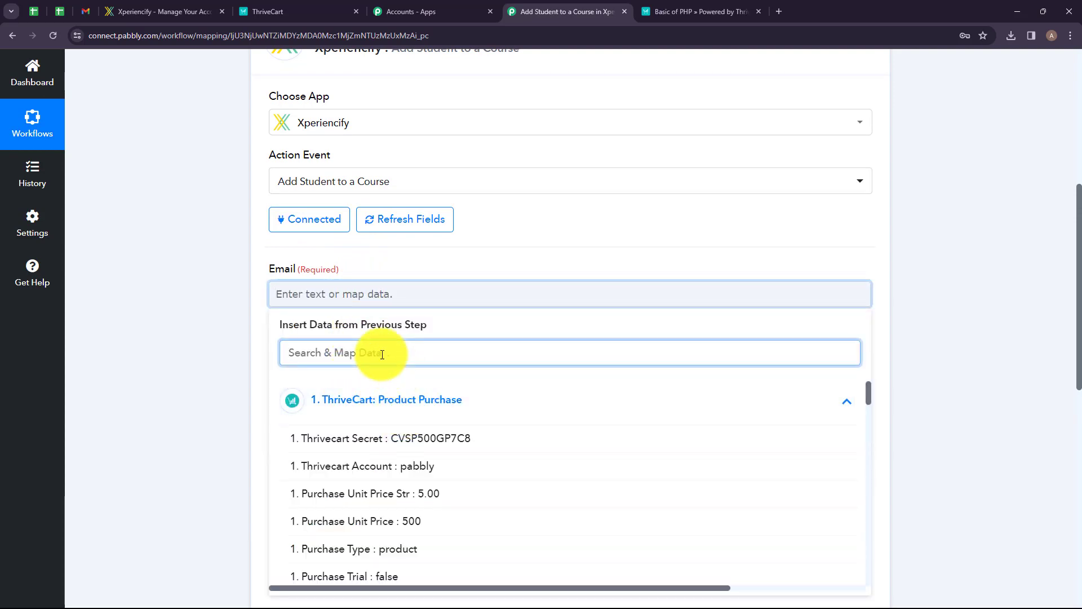
pyautogui.write('emai')
pyautogui.click(420, 466)
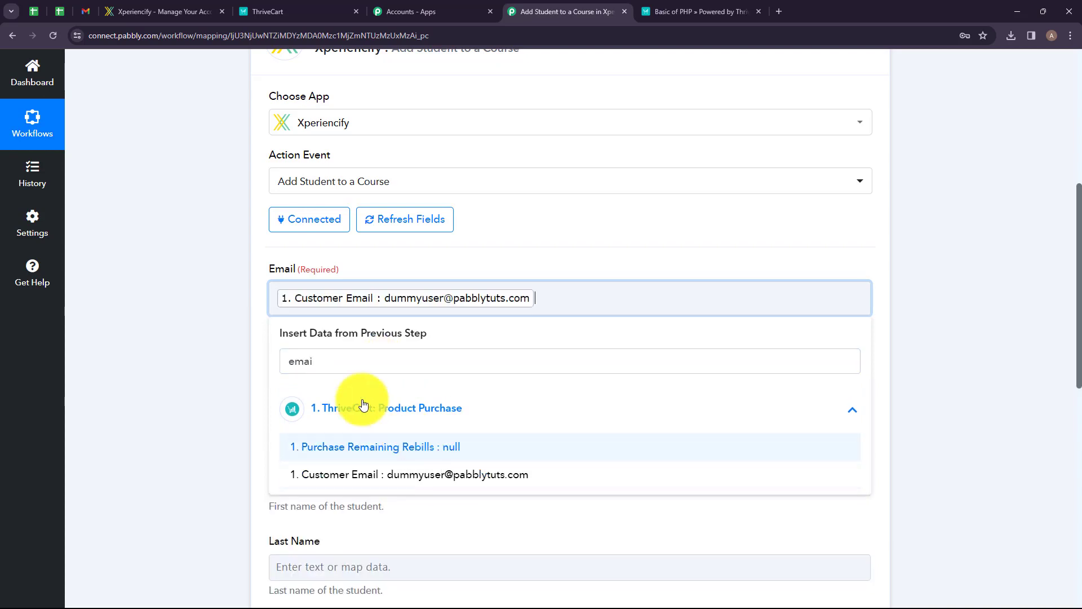
pyautogui.click(235, 343)
# Insert a Lookup Table step with the Lookup Table event between the ThriveCart trigger and the Xperiencify action, and connect it.
pyautogui.scroll(-1, 365, 293)
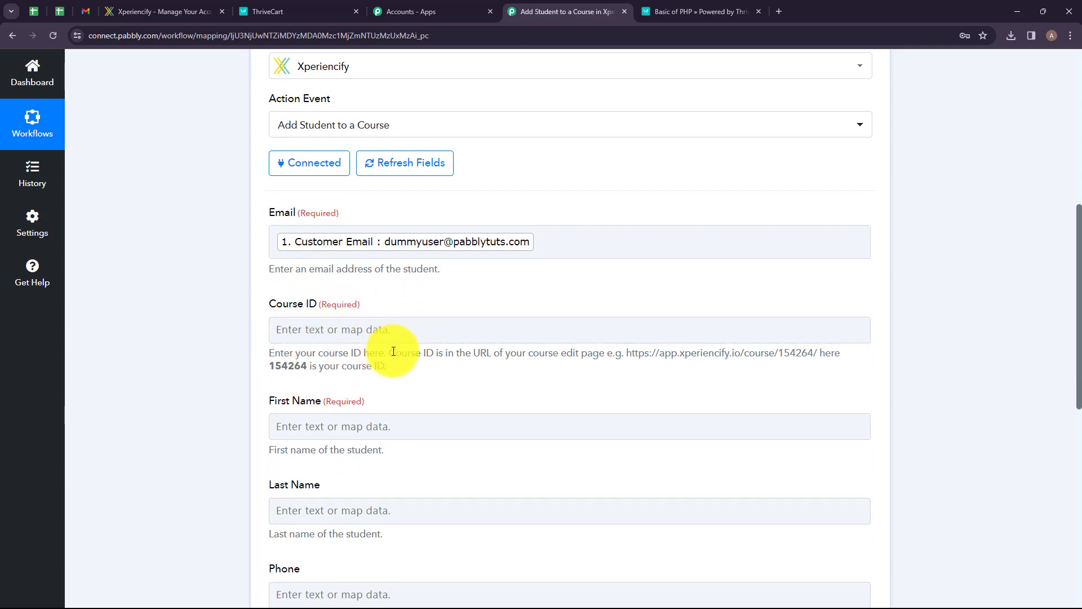
pyautogui.moveTo(394, 351); pyautogui.dragTo(795, 353)
pyautogui.click(616, 378)
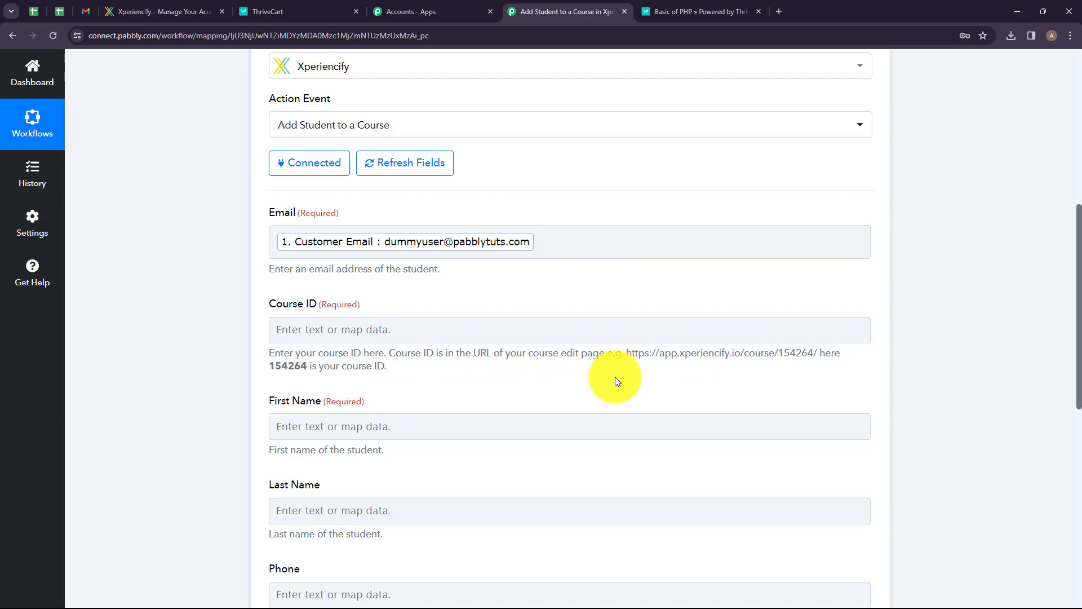
pyautogui.scroll(3, 546, 215)
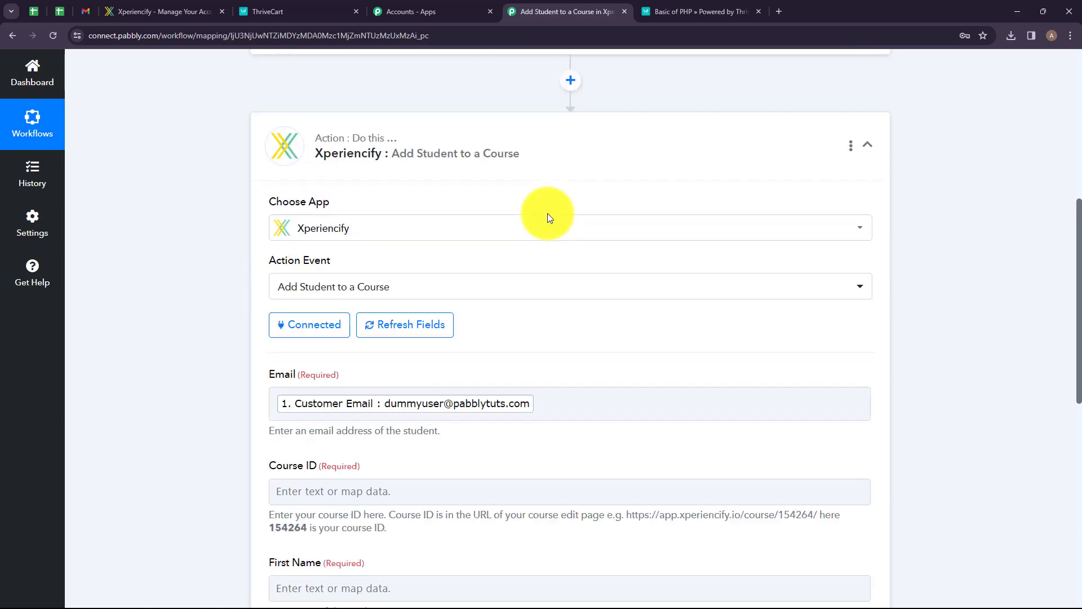
pyautogui.scroll(5, 546, 213)
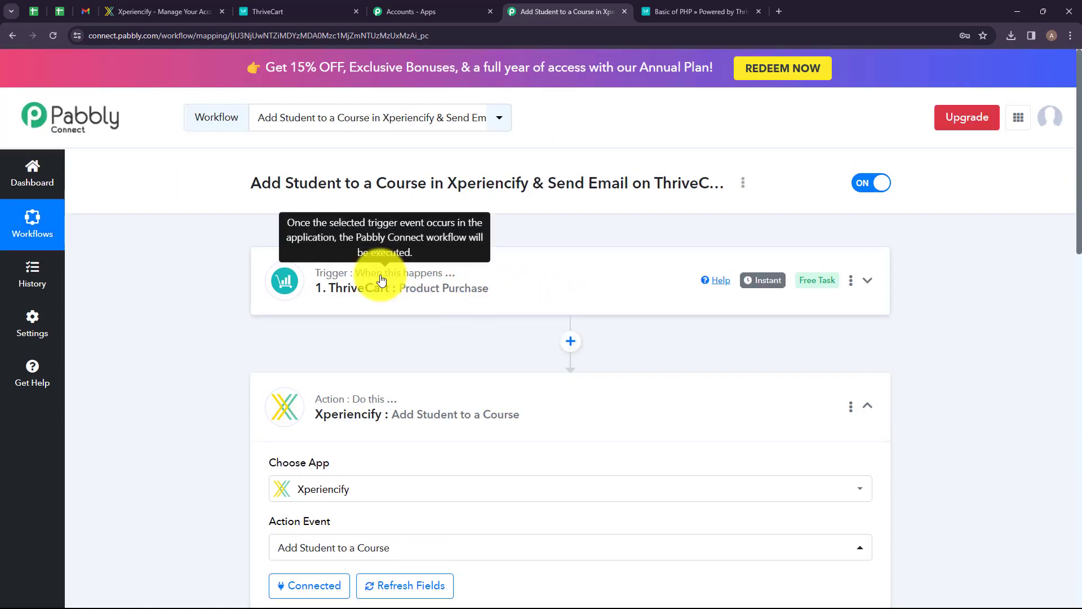
pyautogui.click(569, 344)
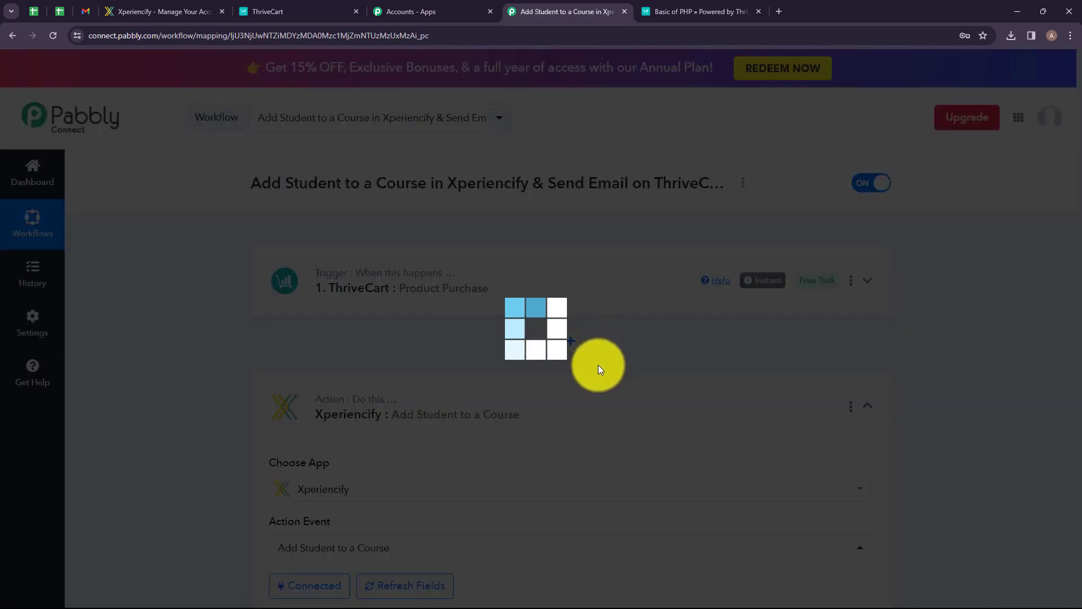
pyautogui.click(384, 295)
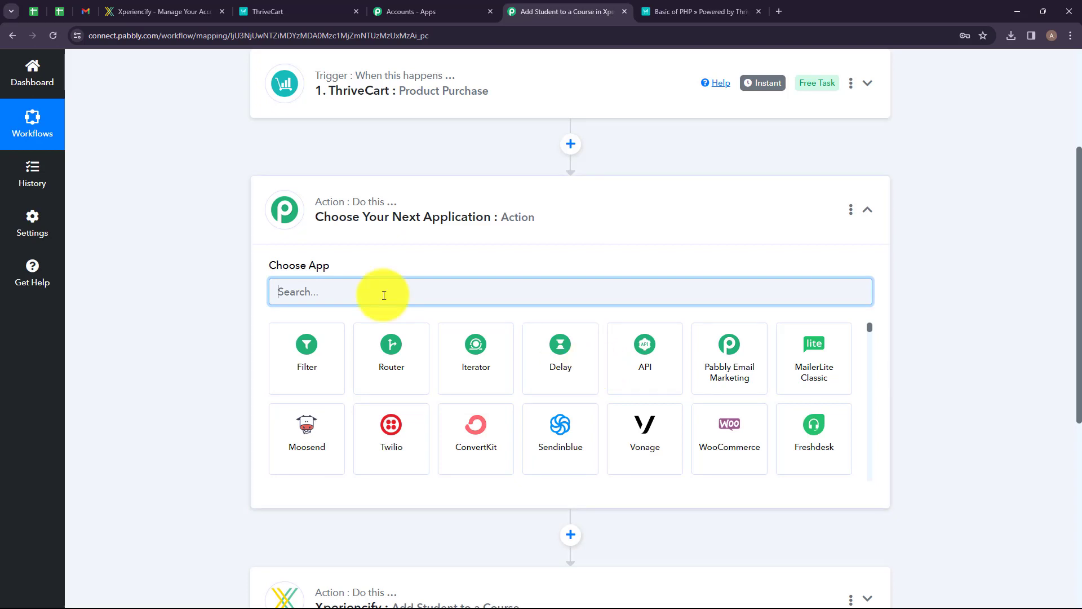
pyautogui.write('Look')
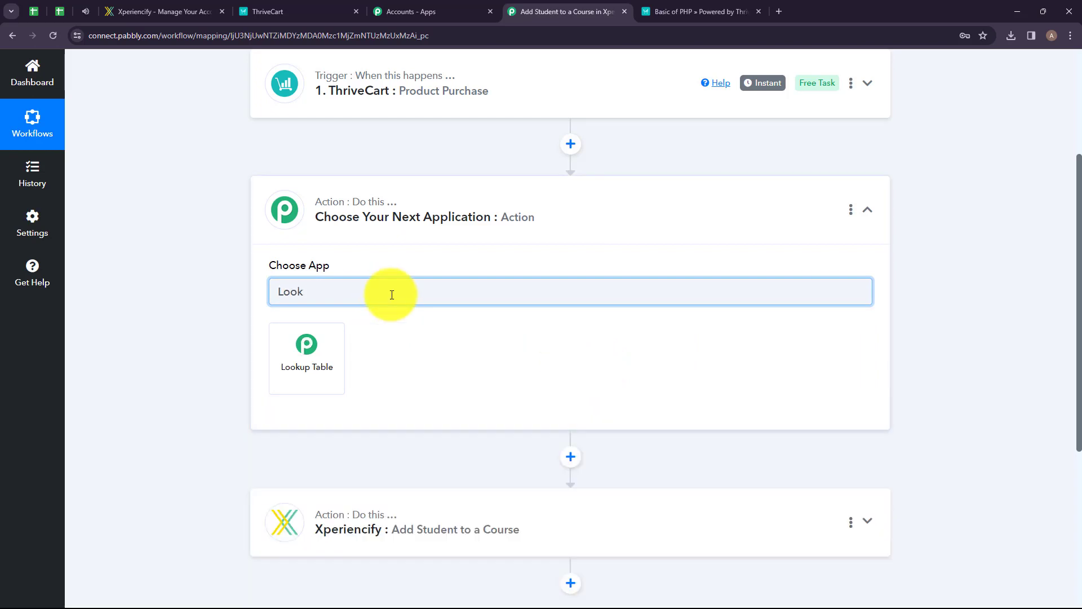
pyautogui.click(312, 365)
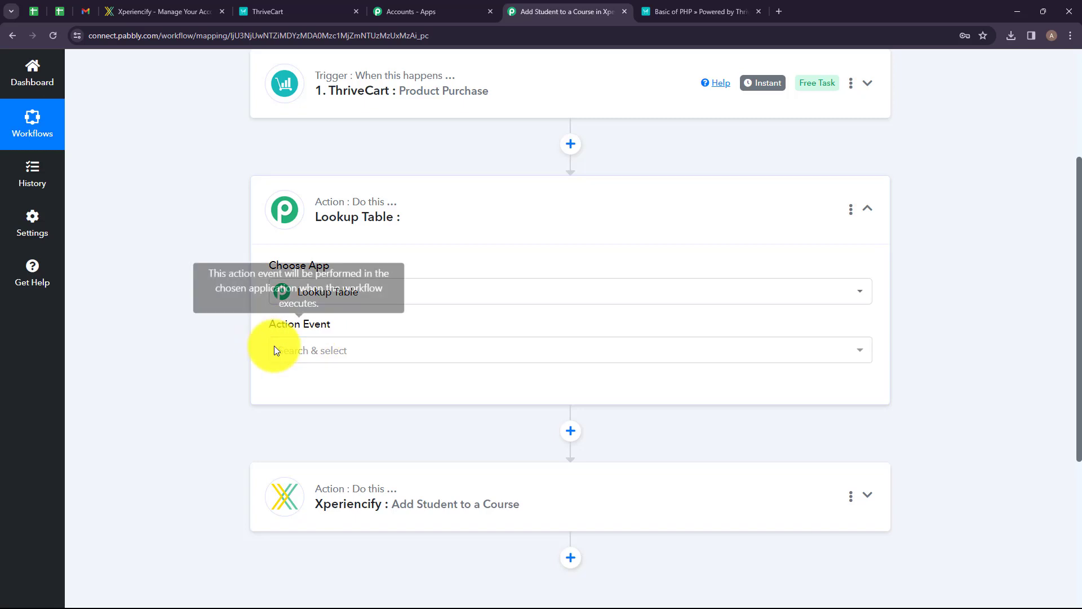
pyautogui.click(332, 352)
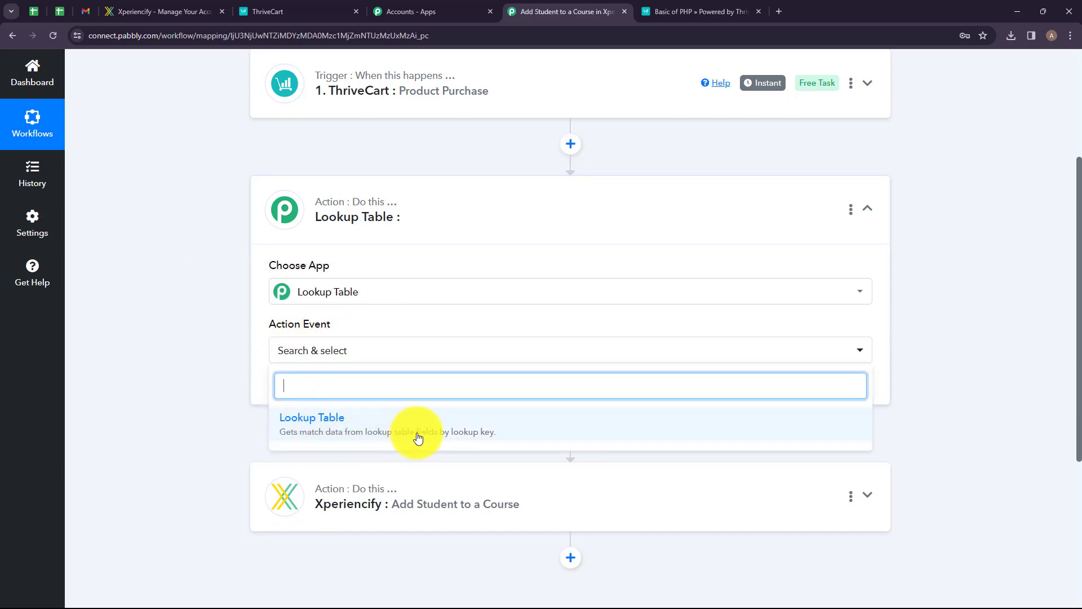
pyautogui.click(523, 424)
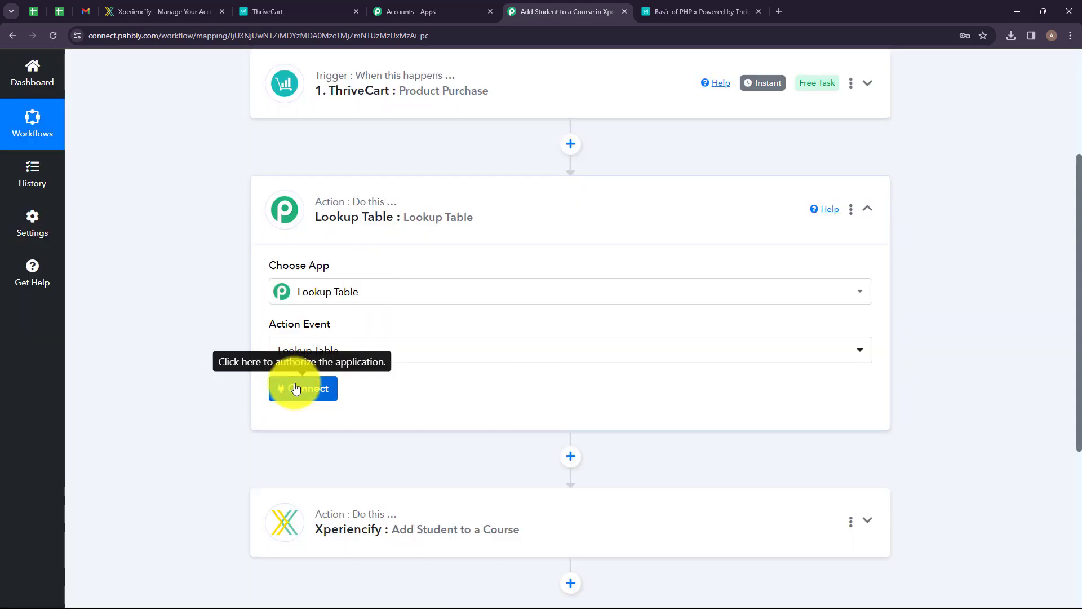
pyautogui.click(295, 388)
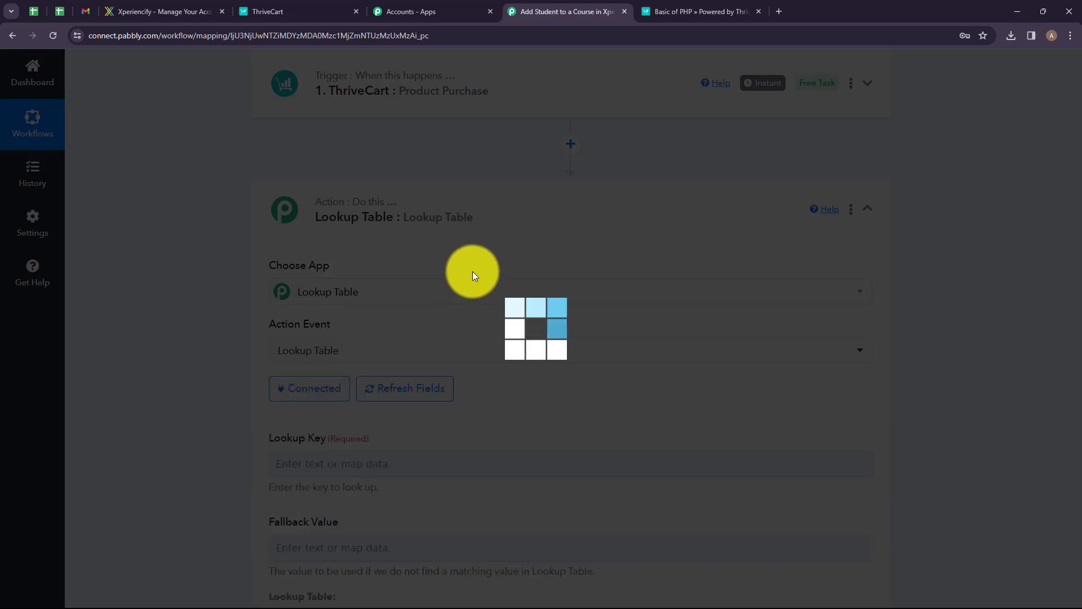
# Map the ThriveCart Purchase Name as the Lookup Key.
pyautogui.scroll(-4, 470, 275)
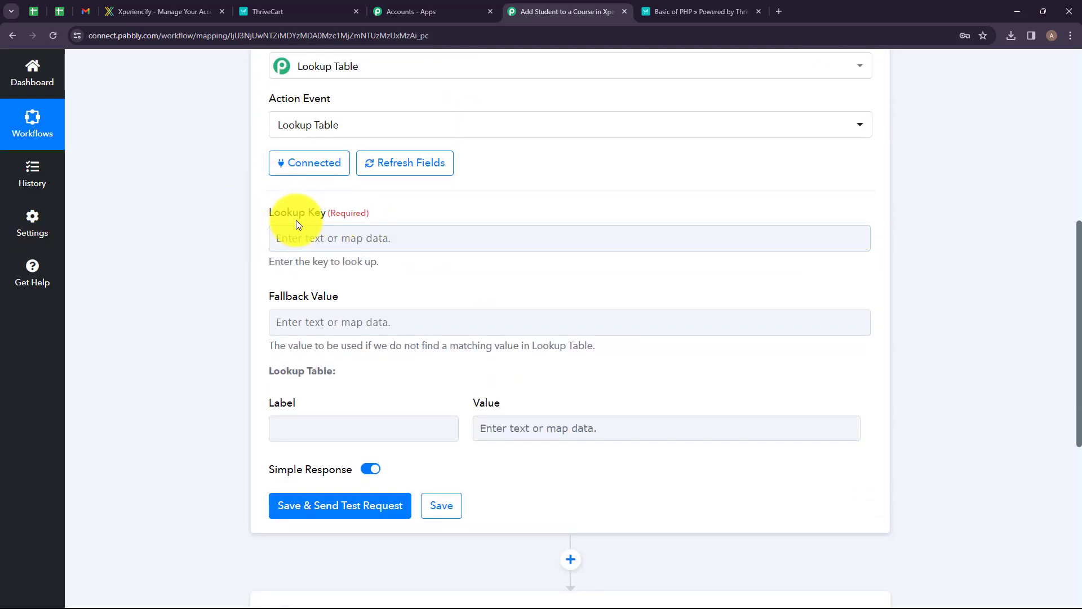
pyautogui.click(309, 235)
pyautogui.scroll(2, 313, 235)
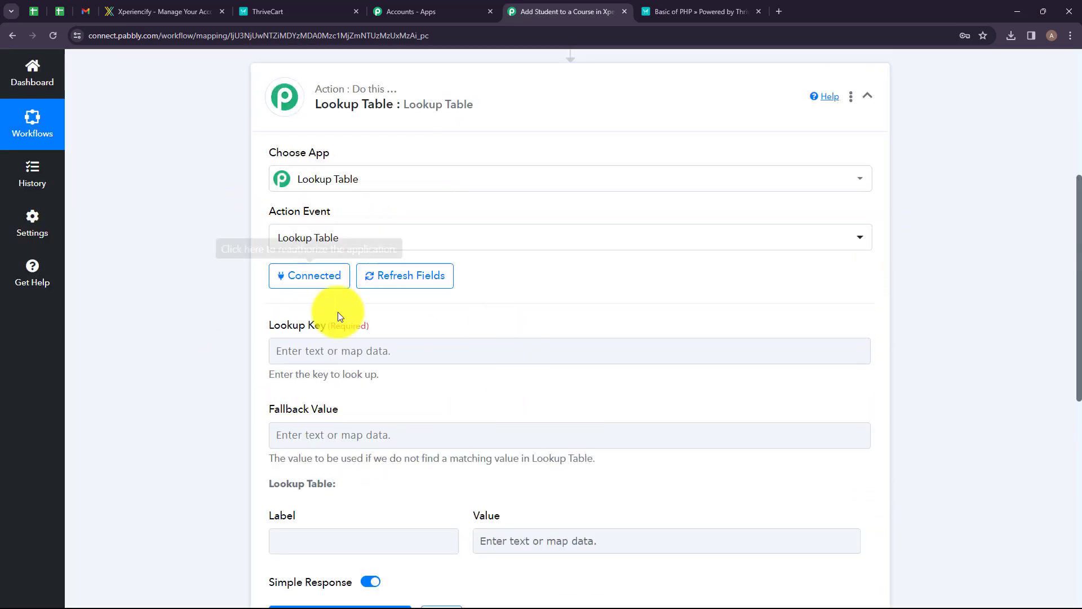
pyautogui.click(352, 352)
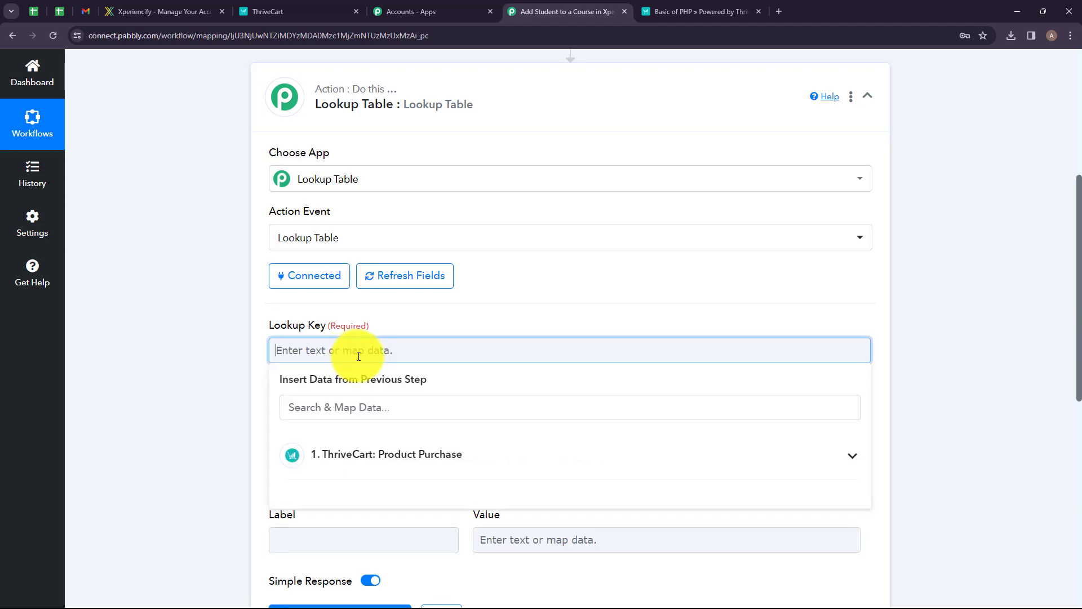
pyautogui.write('purchase')
pyautogui.click(399, 455)
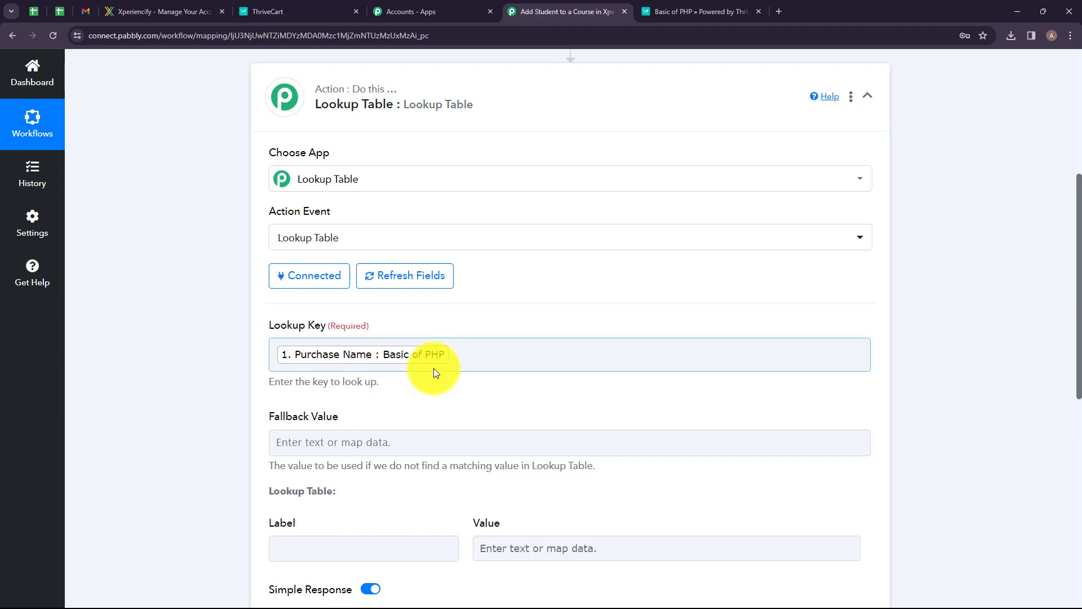
# Fill the first Lookup Table row with label Basic of PHP and value 374579, copied from the Xperiencify course URL.
pyautogui.scroll(-3, 310, 233)
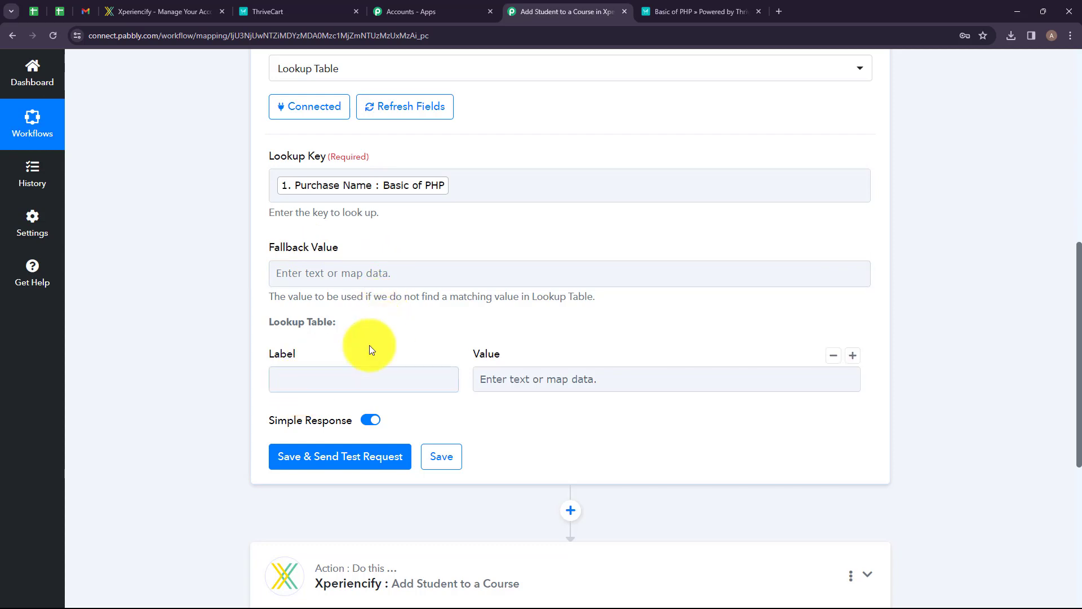
pyautogui.click(344, 378)
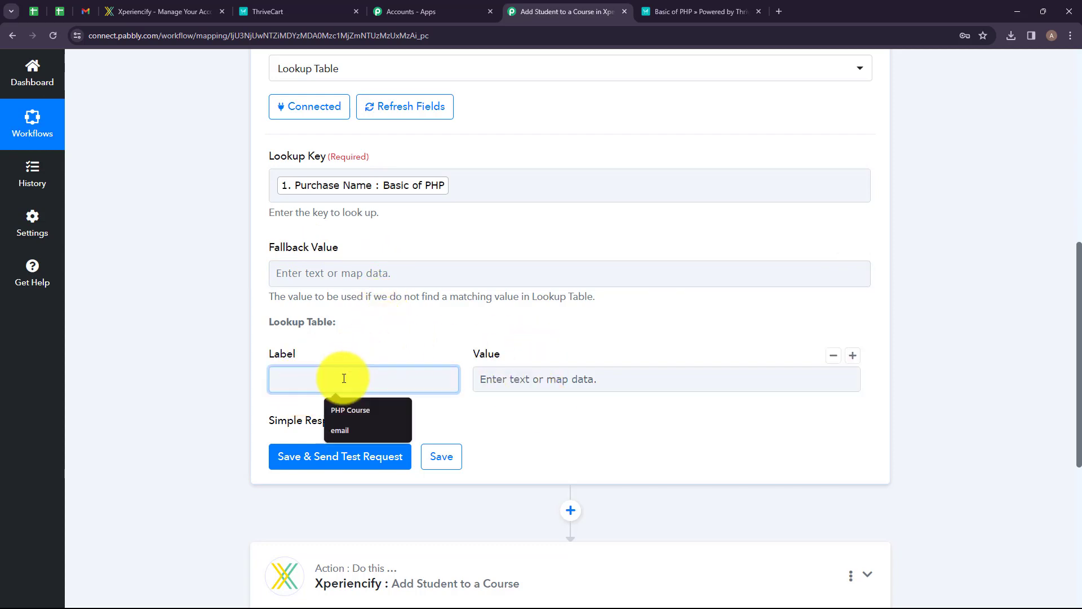
pyautogui.write('Bas')
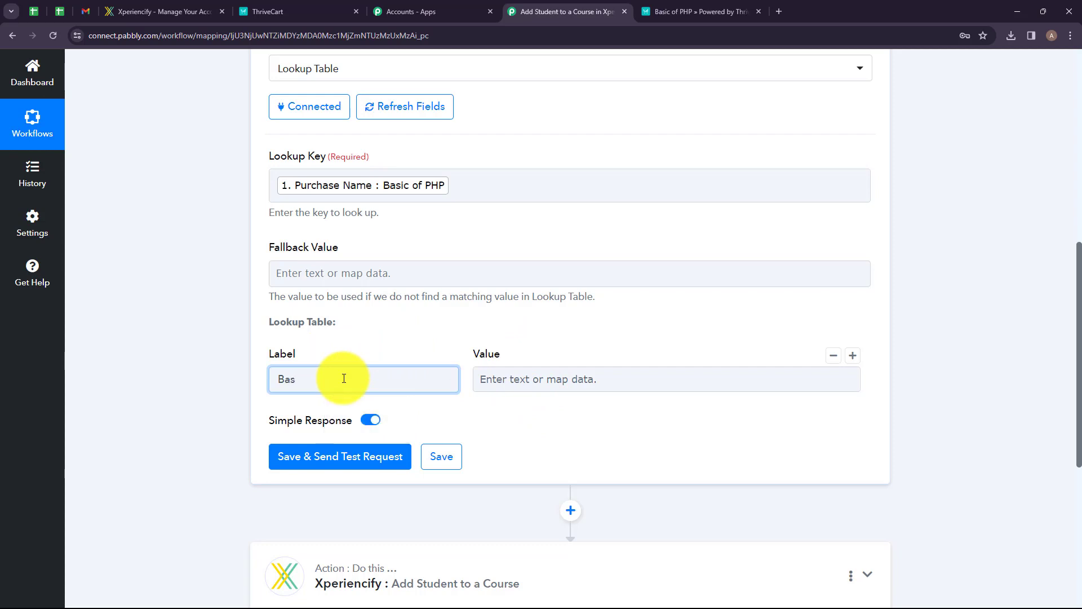
pyautogui.write('ic of PHP')
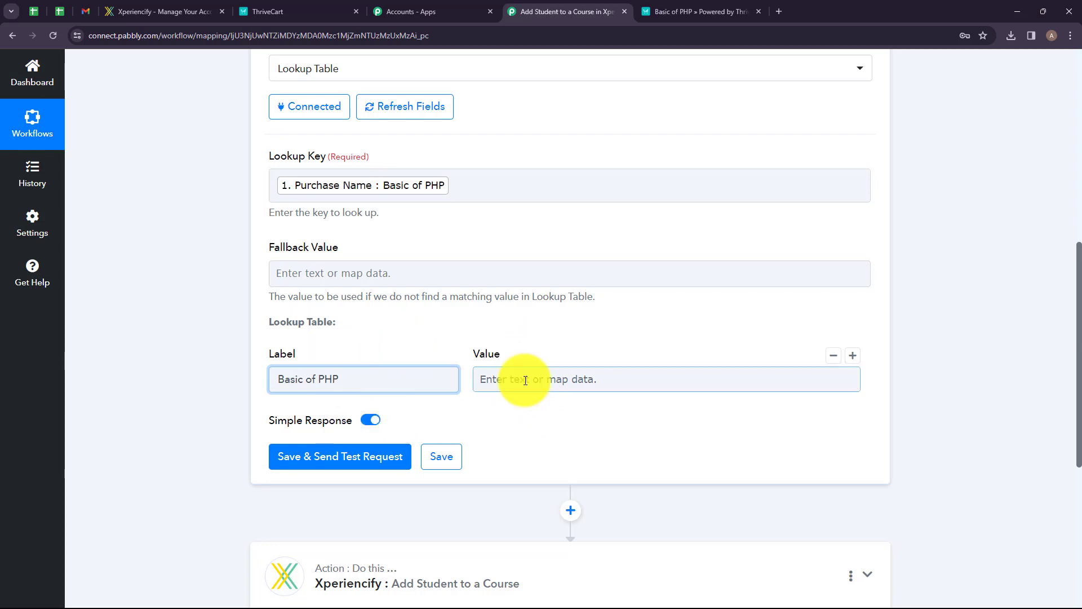
pyautogui.click(153, 15)
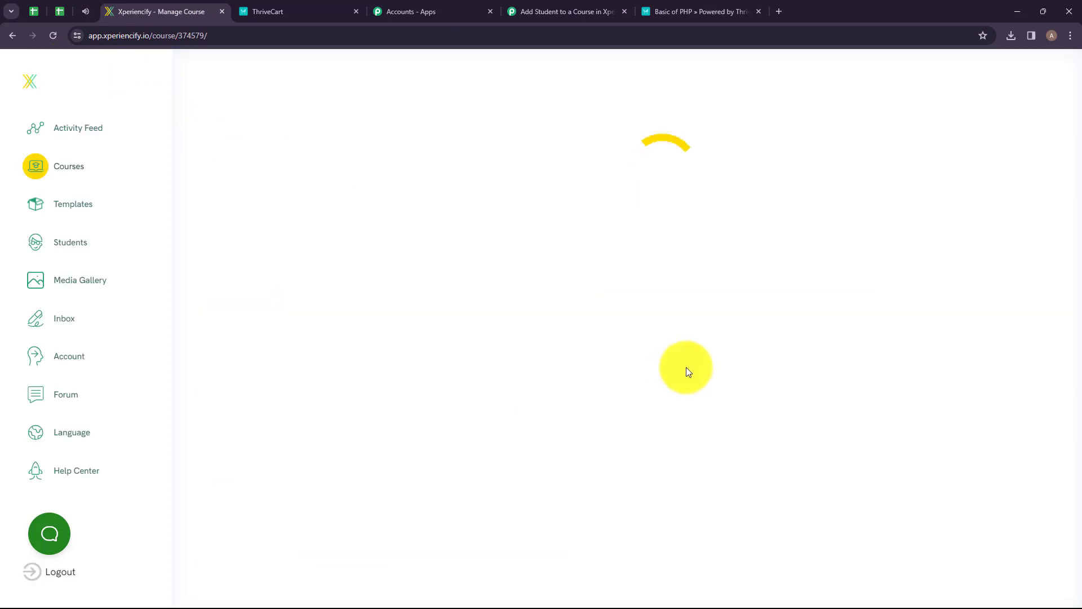
pyautogui.doubleClick(180, 40)
pyautogui.hotkey('ctrl', 'c')
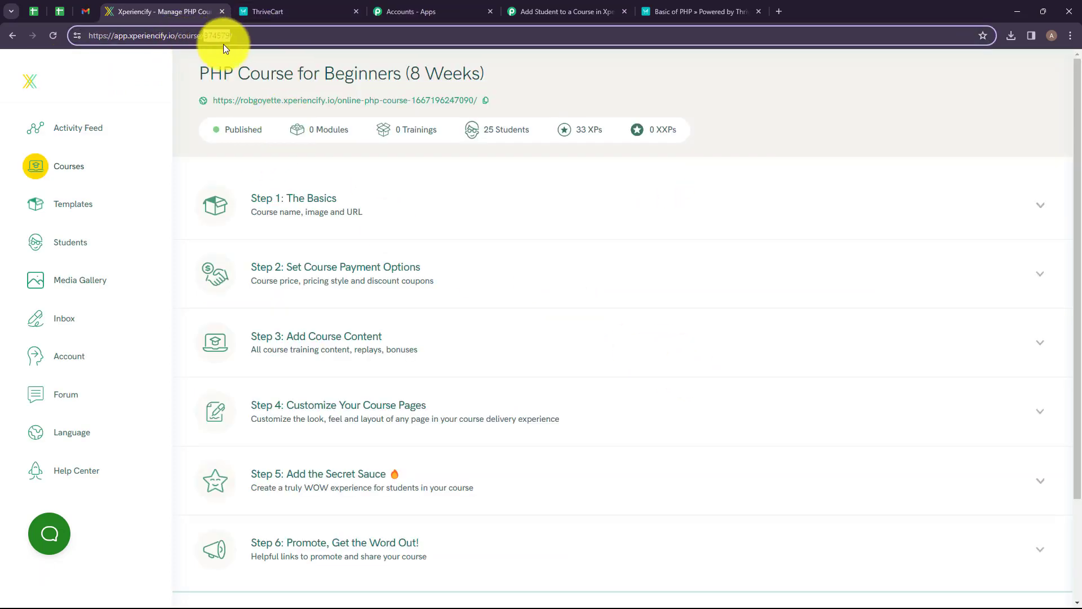
pyautogui.click(653, 11)
pyautogui.click(566, 11)
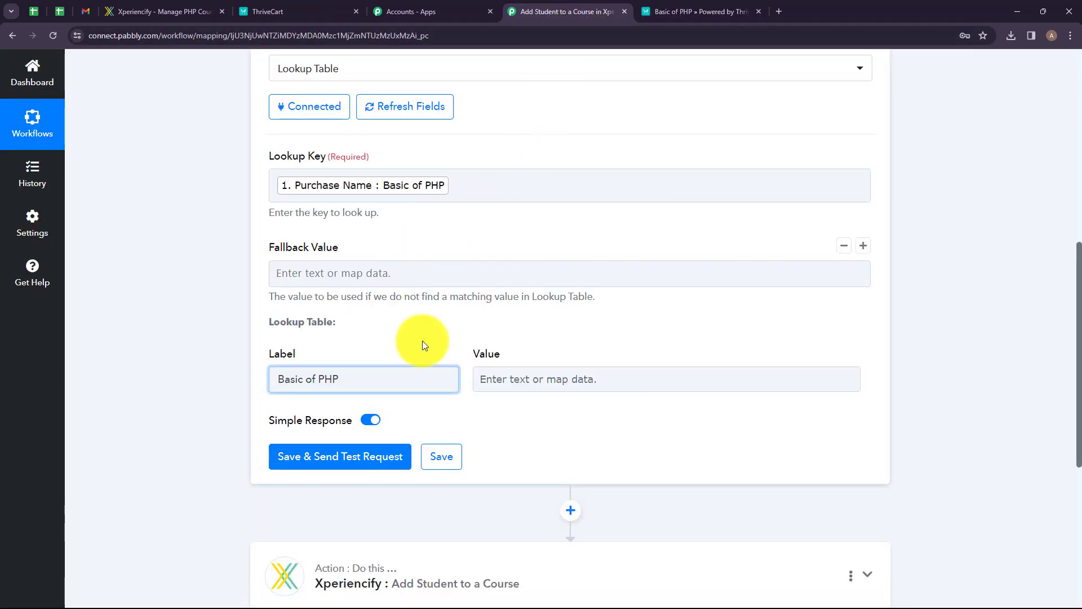
pyautogui.click(516, 378)
pyautogui.hotkey('ctrl', 'v')
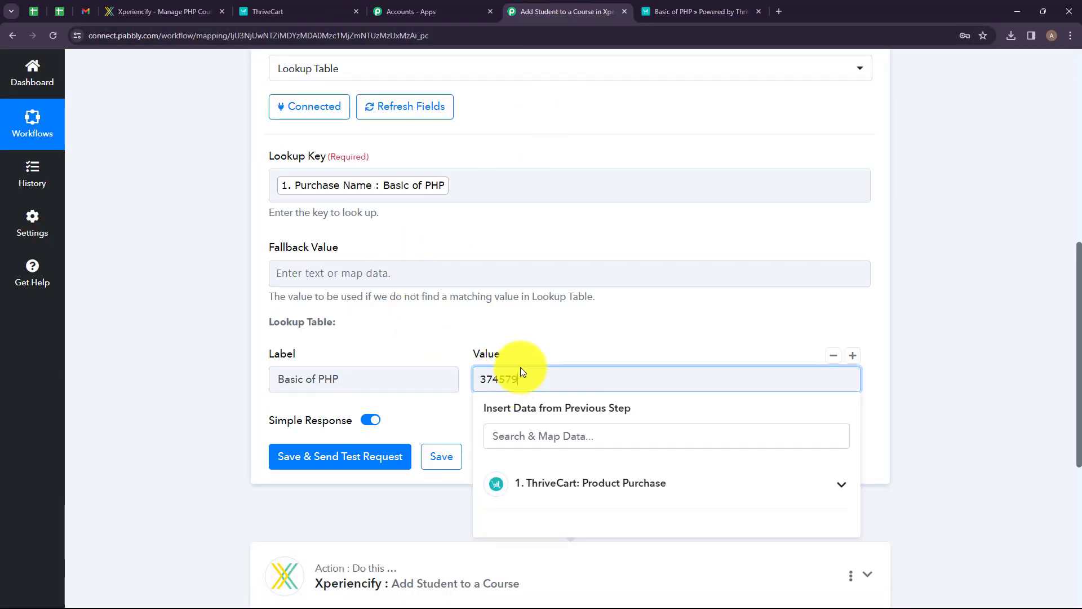
# Add a second row, Advanced Node JS with value 372775, then save and send a test request for the Lookup Table step.
pyautogui.click(420, 405)
pyautogui.click(852, 355)
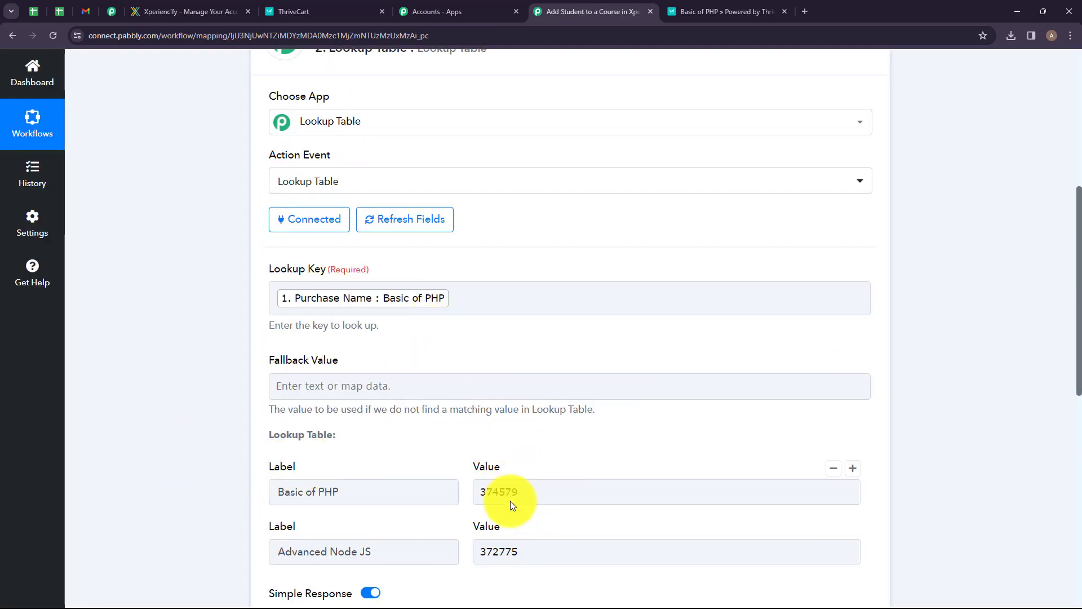
pyautogui.scroll(-3, 510, 501)
pyautogui.click(362, 507)
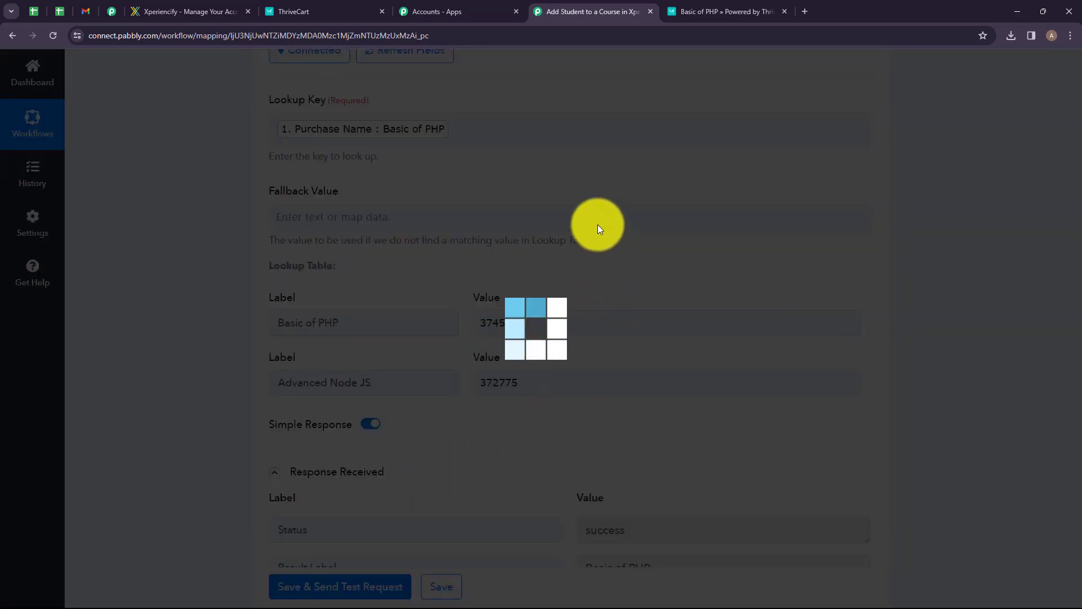
pyautogui.scroll(-3, 581, 248)
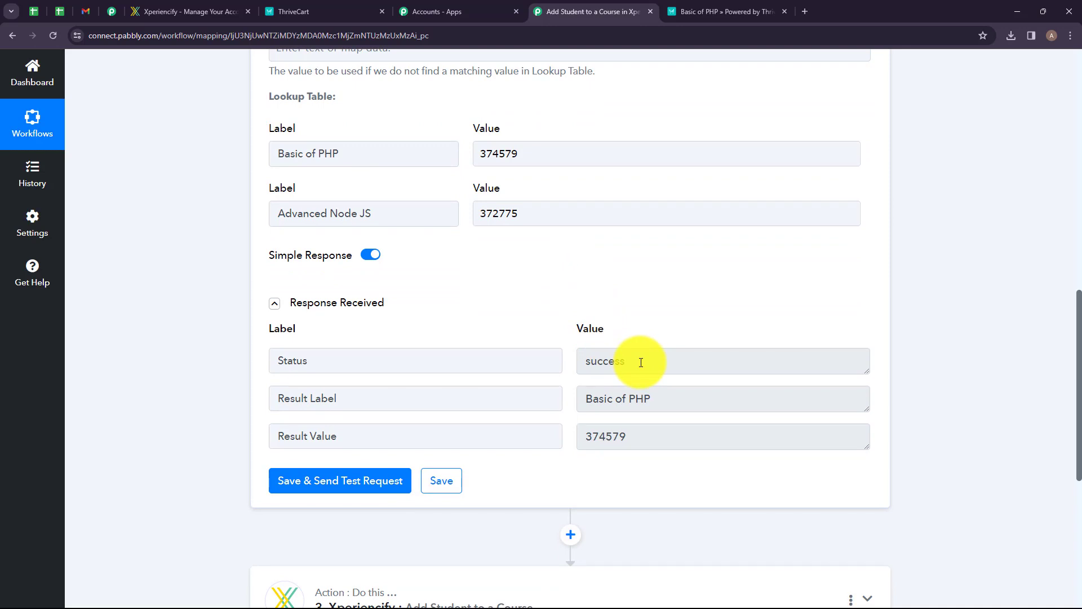
pyautogui.moveTo(379, 355); pyautogui.dragTo(265, 353)
pyautogui.moveTo(704, 363); pyautogui.dragTo(497, 387)
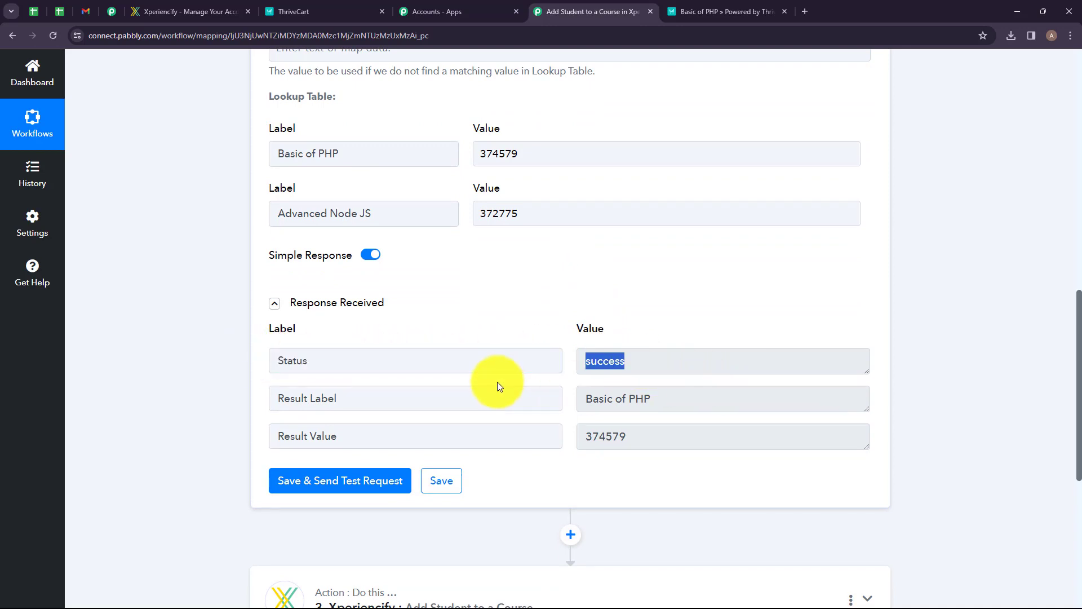
pyautogui.moveTo(355, 400); pyautogui.dragTo(240, 397)
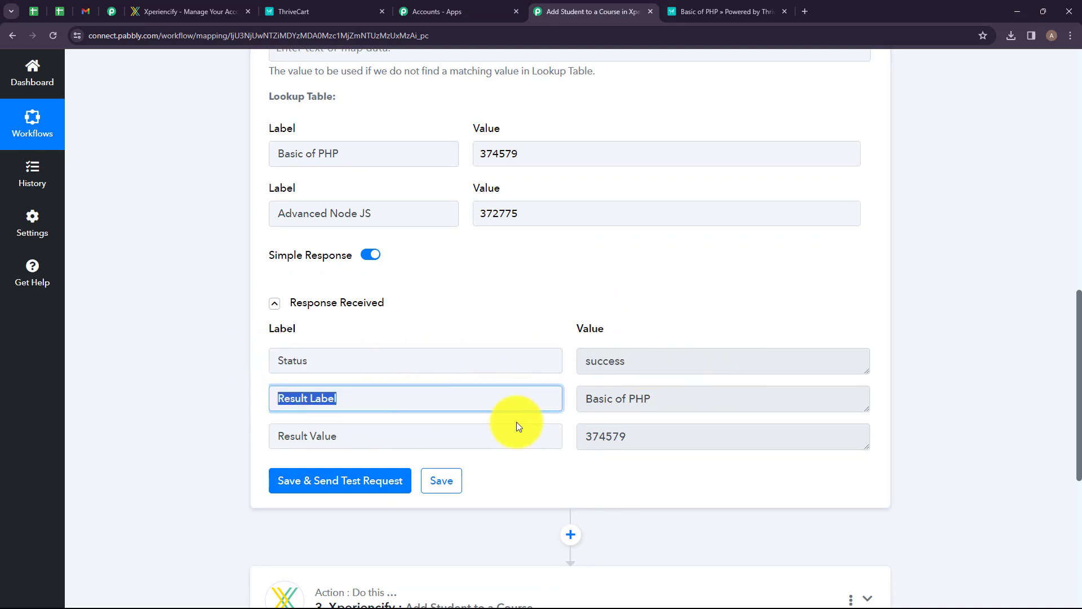
pyautogui.moveTo(661, 403); pyautogui.dragTo(566, 405)
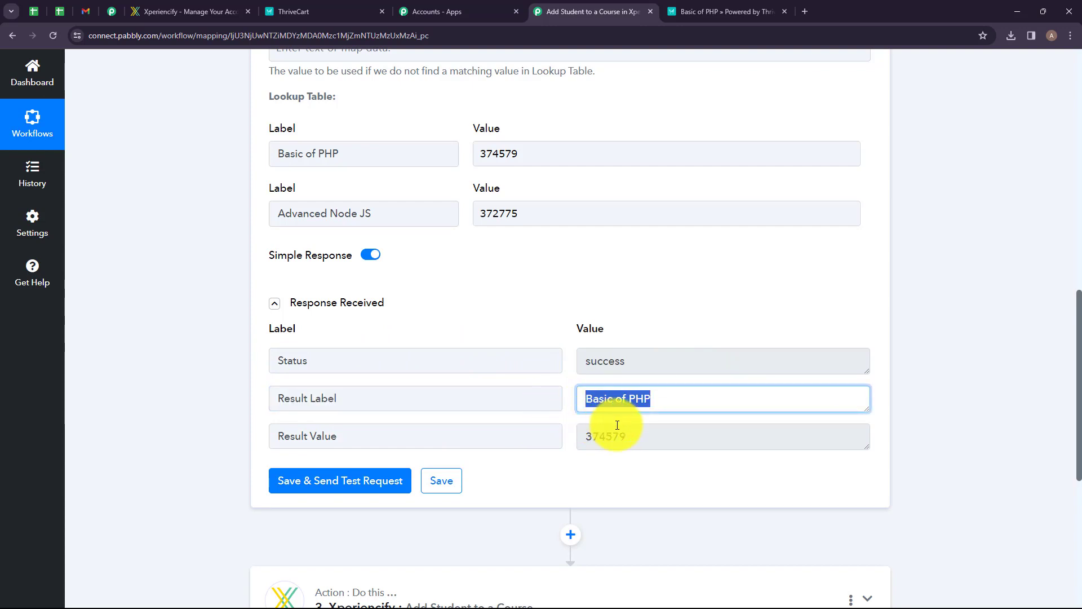
pyautogui.moveTo(640, 432); pyautogui.dragTo(563, 439)
pyautogui.click(568, 240)
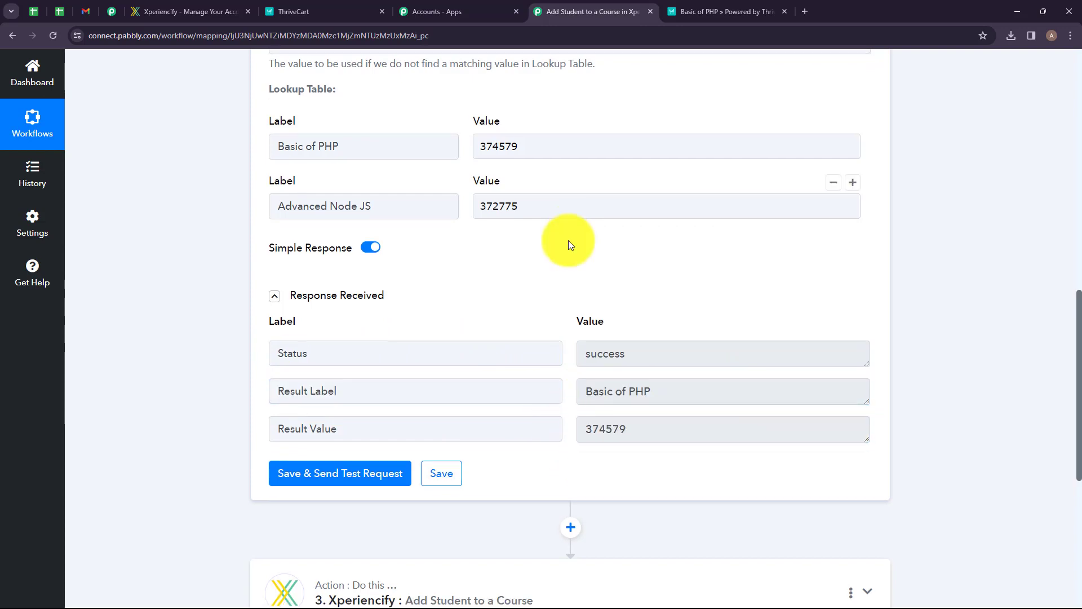
# Map the Lookup Table Result Value into the Course ID field of the Xperiencify action.
pyautogui.scroll(-5, 496, 295)
pyautogui.click(496, 294)
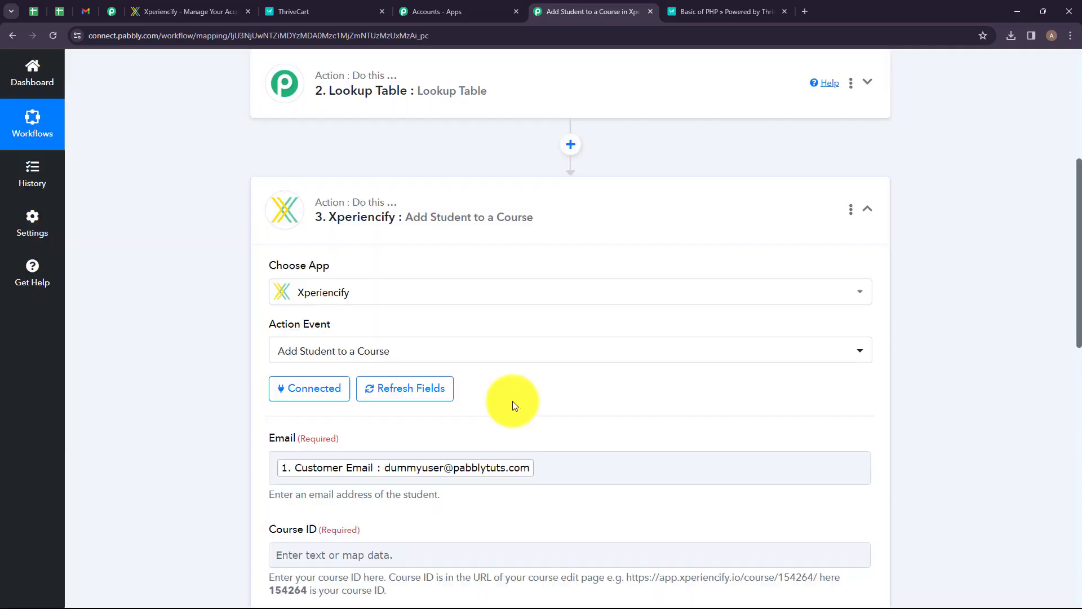
pyautogui.scroll(-4, 484, 383)
pyautogui.click(381, 328)
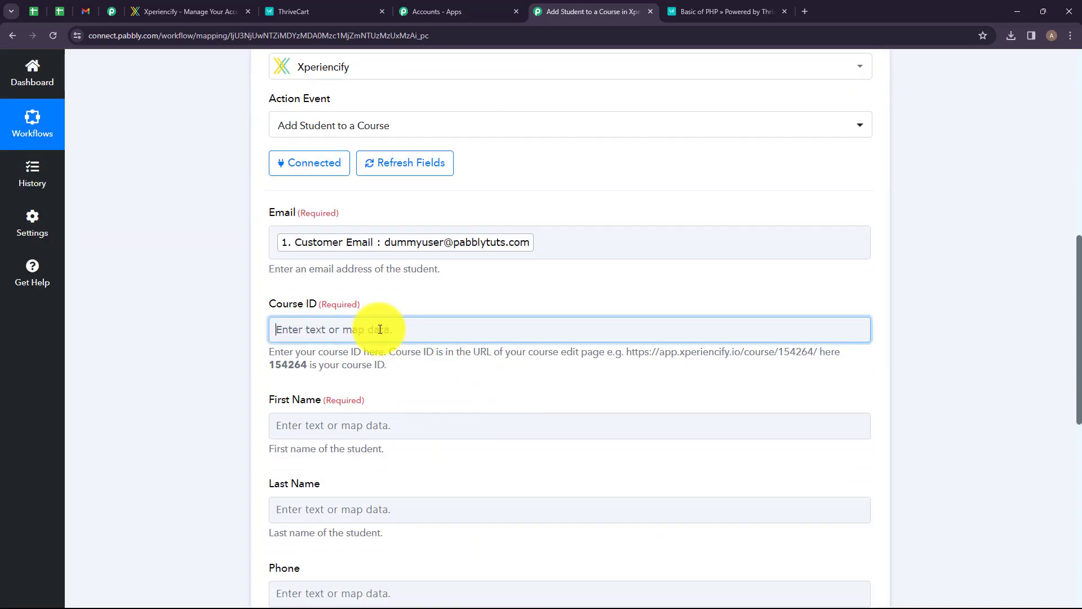
pyautogui.click(409, 486)
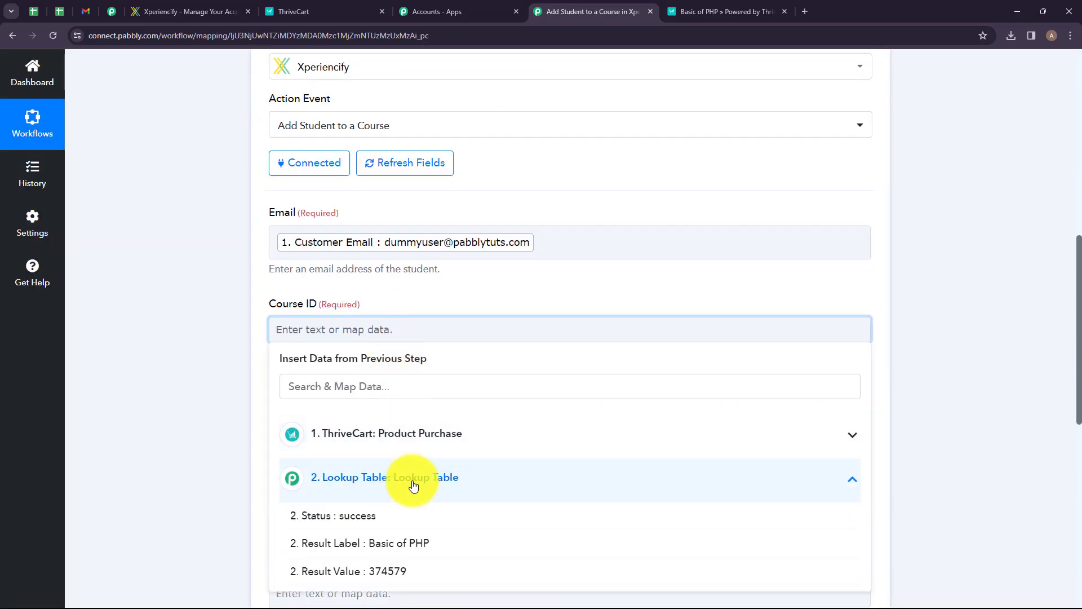
pyautogui.click(394, 574)
# Map the ThriveCart Customer First Name and Customer Last Name into the First Name and Last Name fields.
pyautogui.scroll(-2, 316, 405)
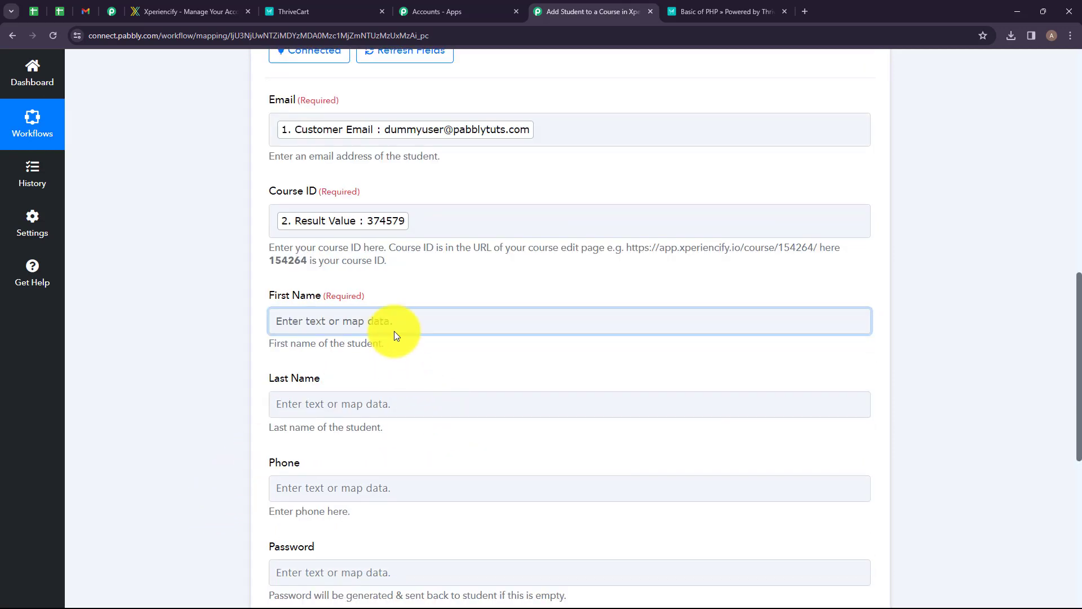
pyautogui.click(394, 330)
pyautogui.click(385, 426)
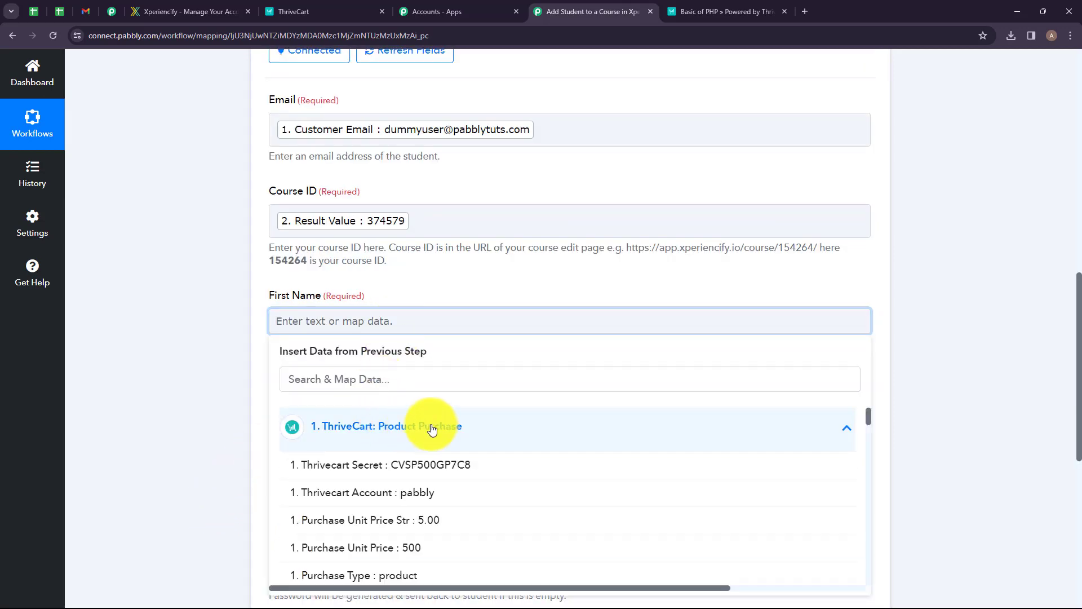
pyautogui.click(432, 377)
pyautogui.write('FIR')
pyautogui.click(400, 463)
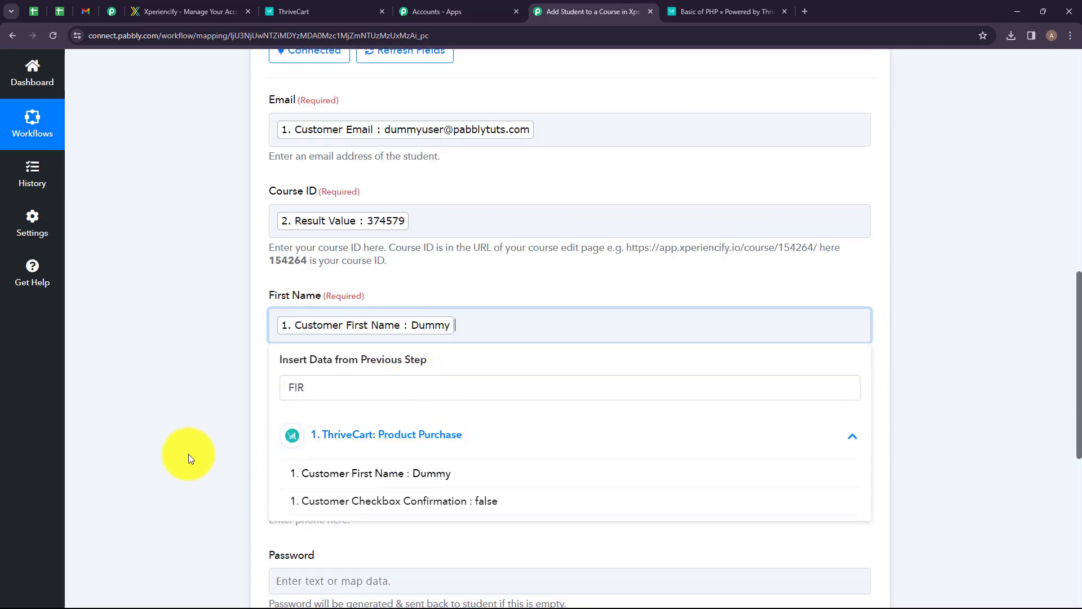
pyautogui.click(357, 415)
pyautogui.click(432, 478)
pyautogui.write('LAST')
pyautogui.click(454, 566)
pyautogui.click(175, 486)
# Save and send a test request for the Xperiencify Add Student to a Course action.
pyautogui.scroll(-4, 580, 273)
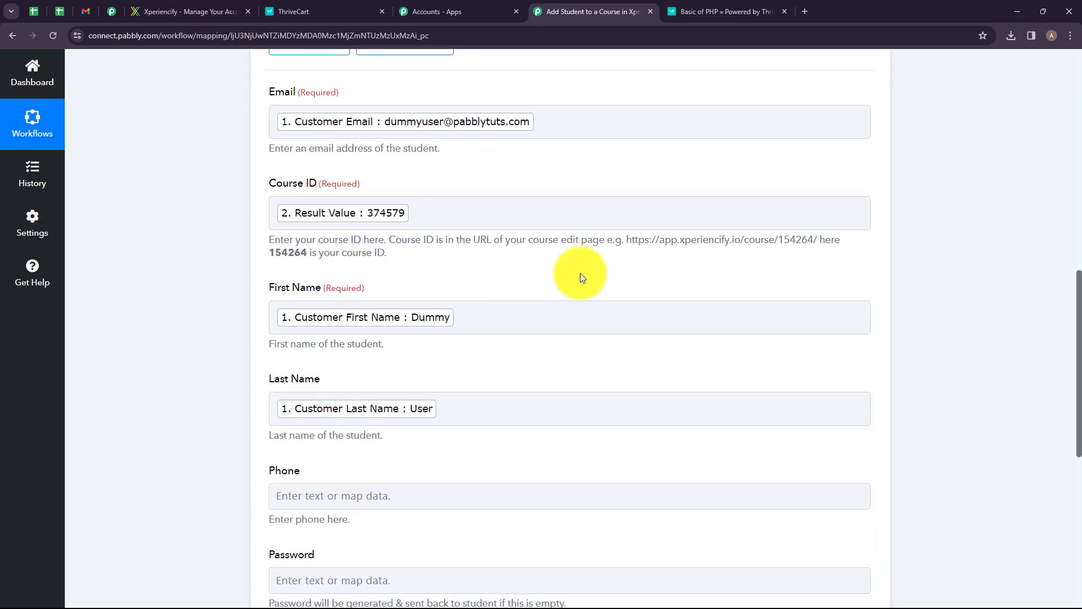
pyautogui.click(525, 278)
pyautogui.scroll(3, 451, 288)
pyautogui.scroll(-3, 443, 289)
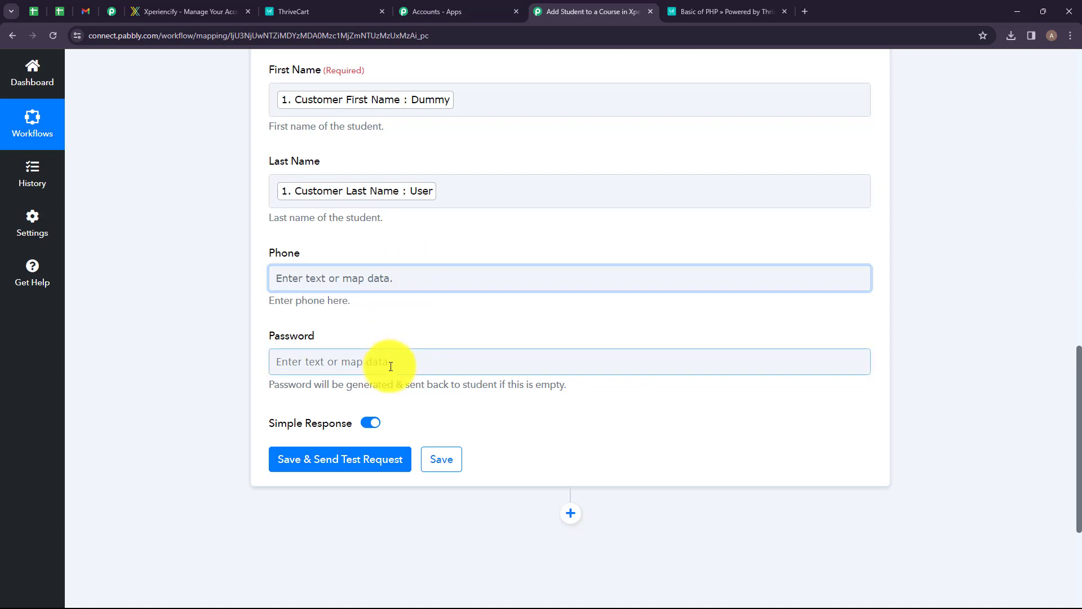
pyautogui.click(336, 459)
pyautogui.scroll(-2, 529, 316)
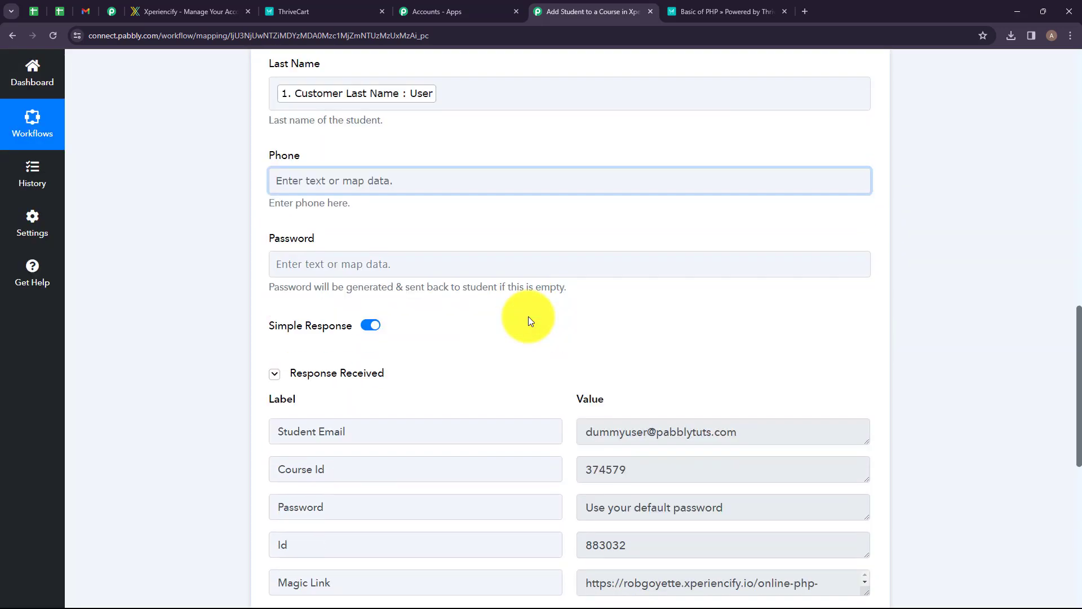
pyautogui.scroll(-3, 528, 320)
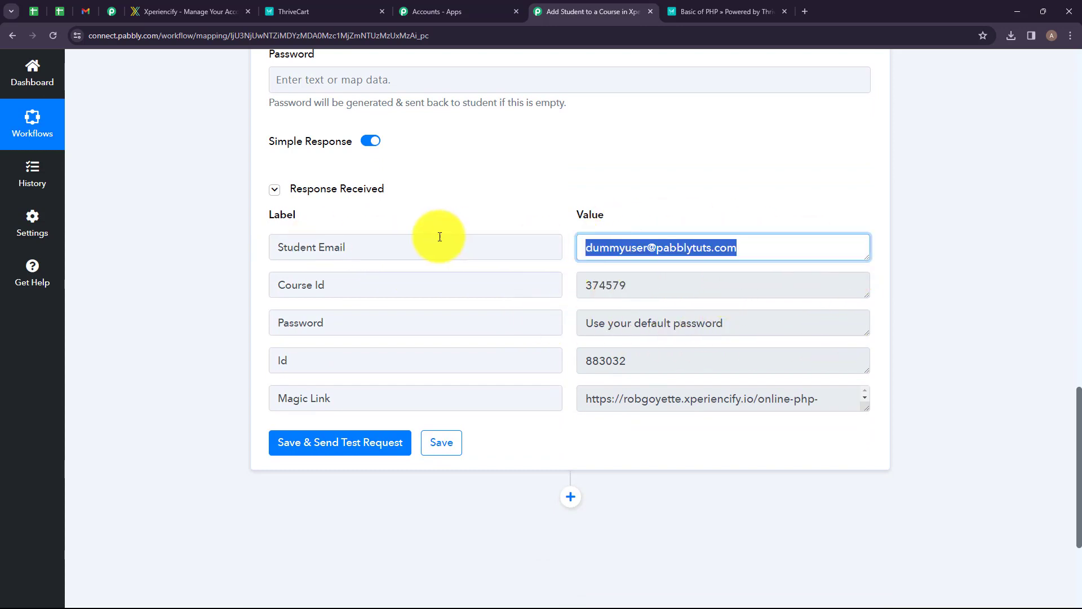
pyautogui.moveTo(437, 236); pyautogui.dragTo(265, 256)
pyautogui.moveTo(756, 246); pyautogui.dragTo(590, 246)
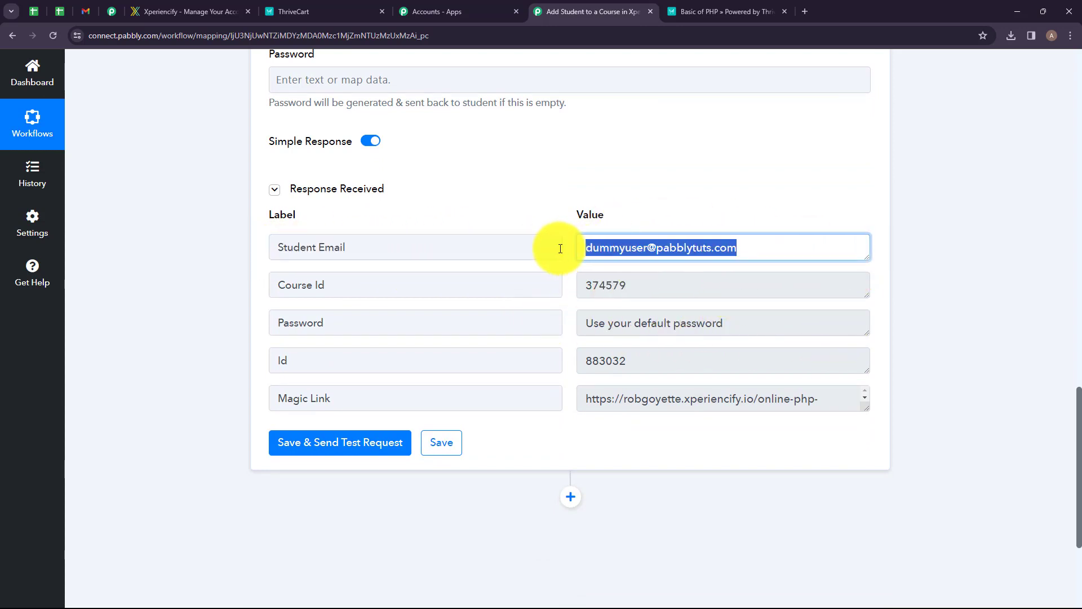
pyautogui.moveTo(652, 289); pyautogui.dragTo(588, 293)
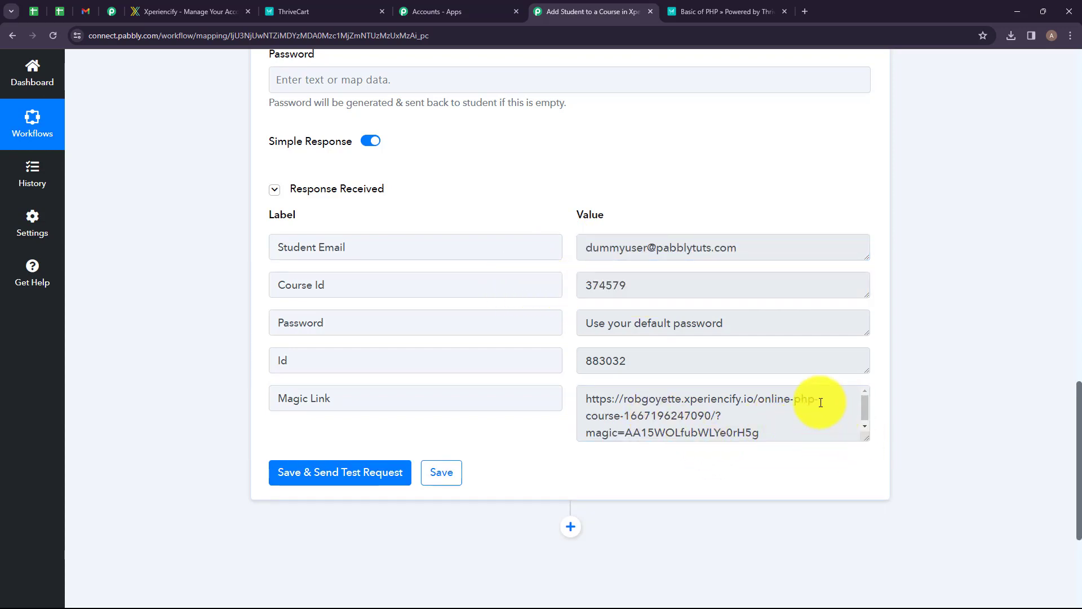
pyautogui.moveTo(821, 403); pyautogui.dragTo(763, 430)
pyautogui.click(770, 429)
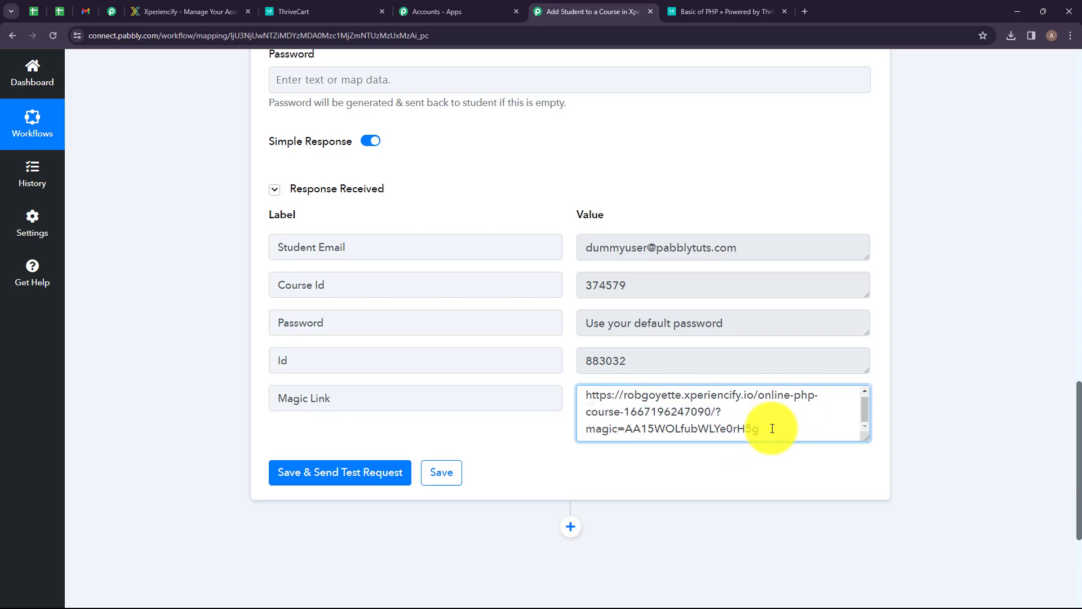
# Add a Gmail step after the Xperiencify action and choose the Send Email event.
pyautogui.scroll(-1, 780, 434)
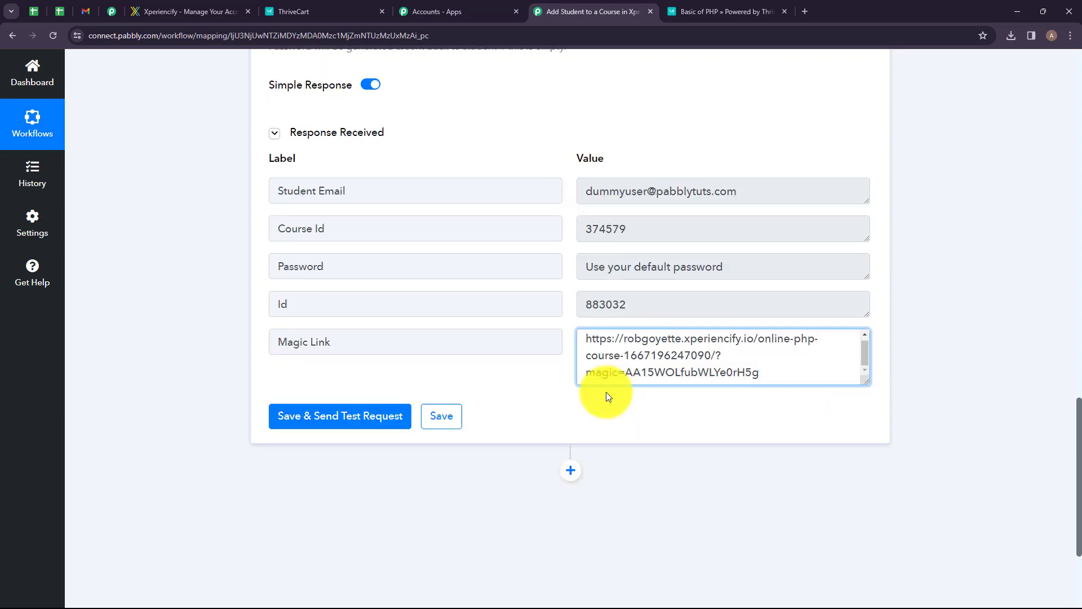
pyautogui.click(570, 470)
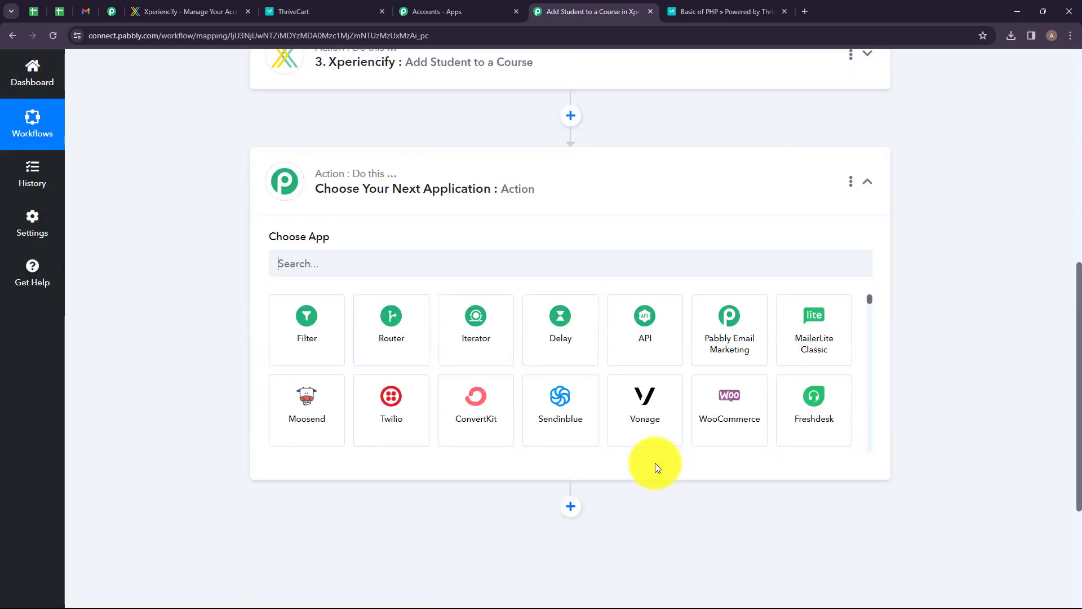
pyautogui.click(481, 293)
pyautogui.write('Gmail')
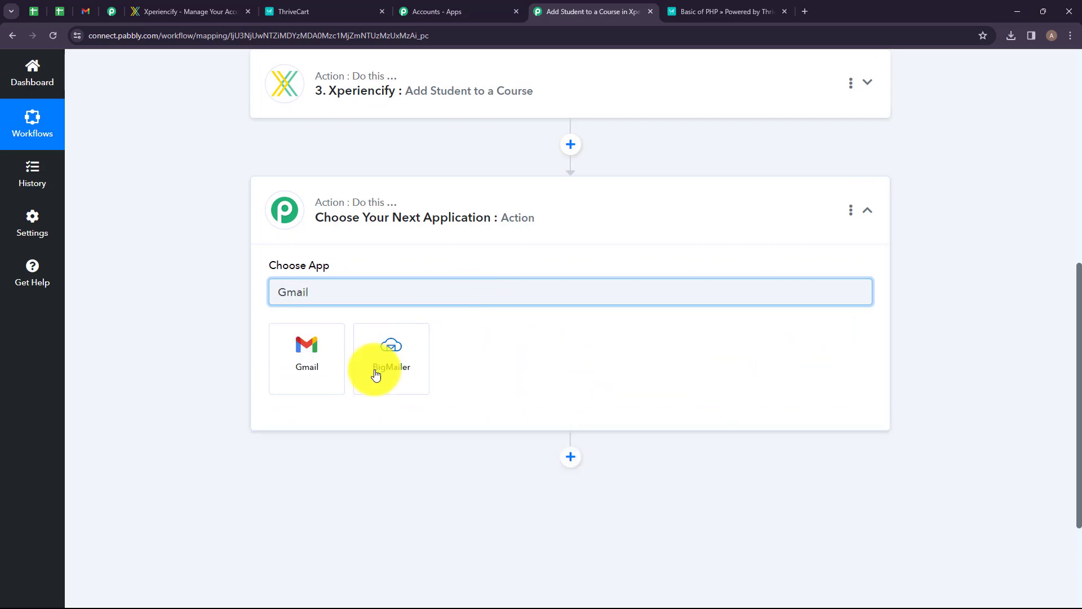
pyautogui.click(309, 361)
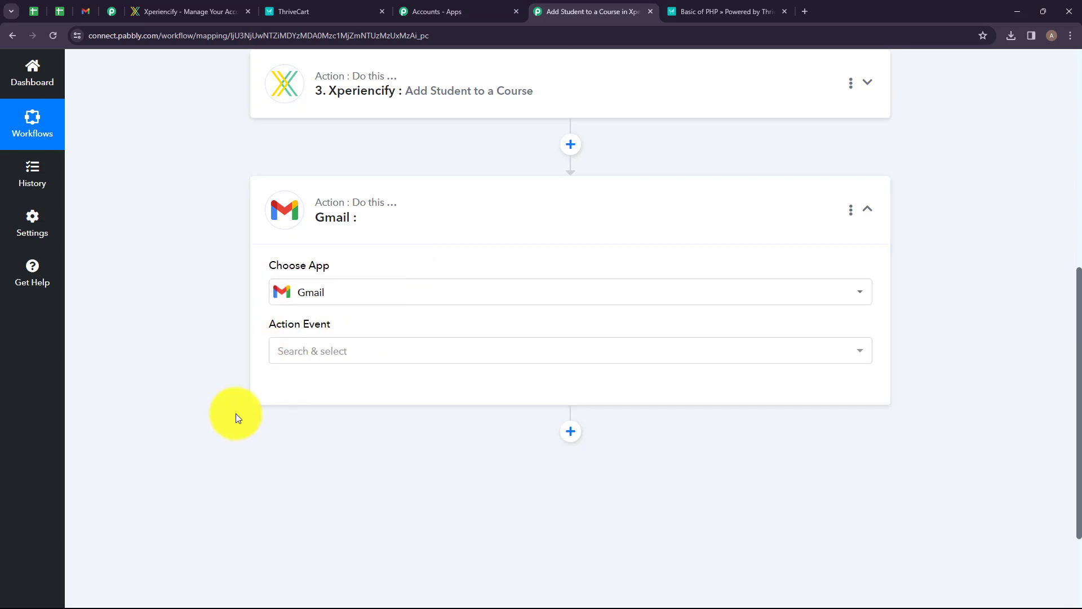
pyautogui.moveTo(277, 332)
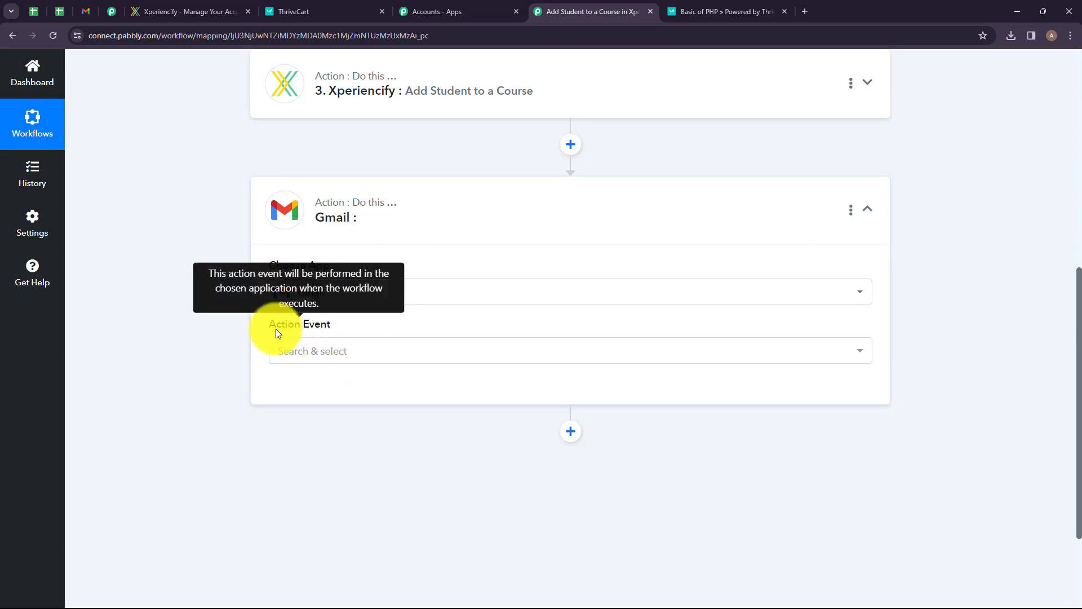
pyautogui.click(369, 351)
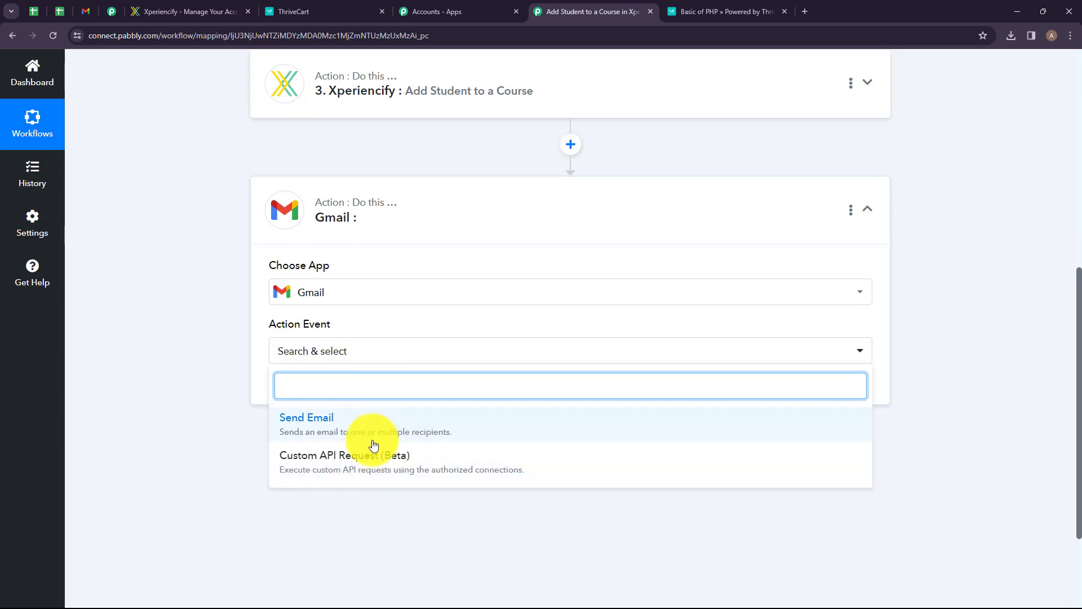
pyautogui.click(354, 427)
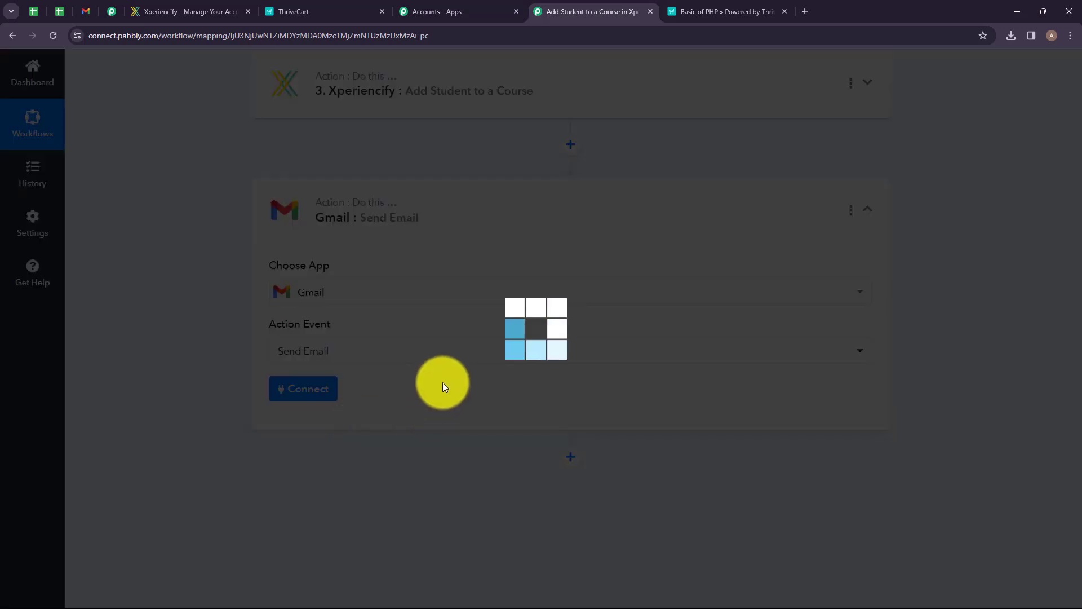
# Connect the Gmail step through a new Gmail connection, signing in with the Google account.
pyautogui.click(287, 392)
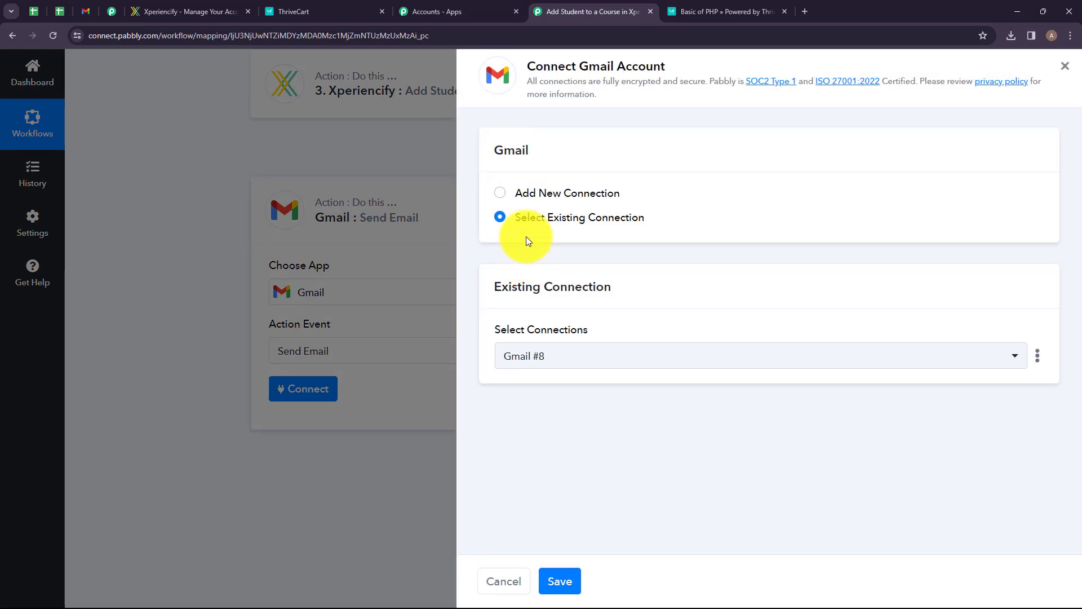
pyautogui.click(501, 199)
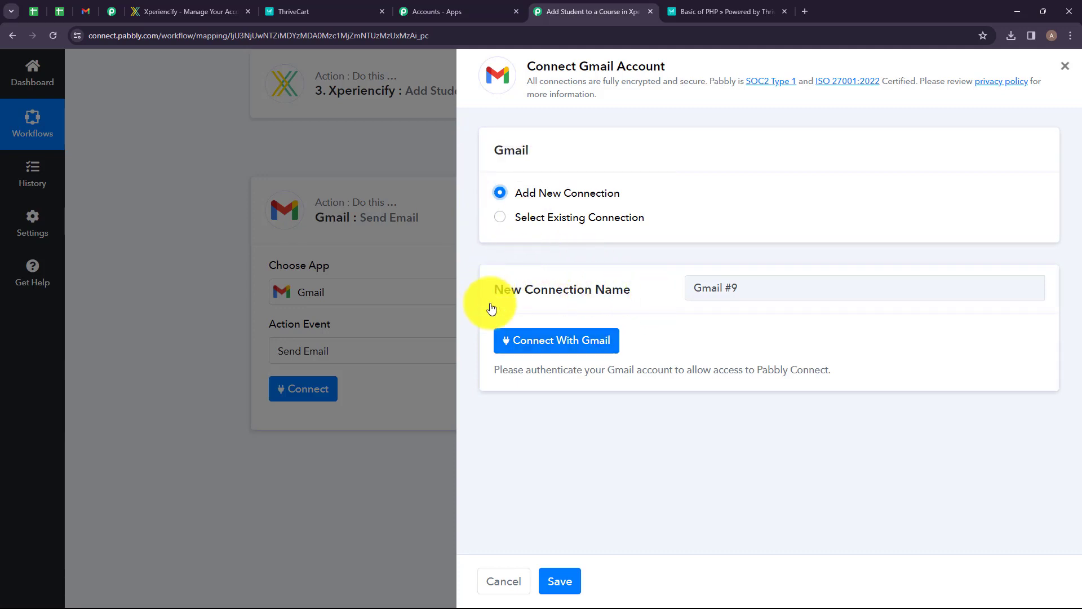
pyautogui.click(551, 333)
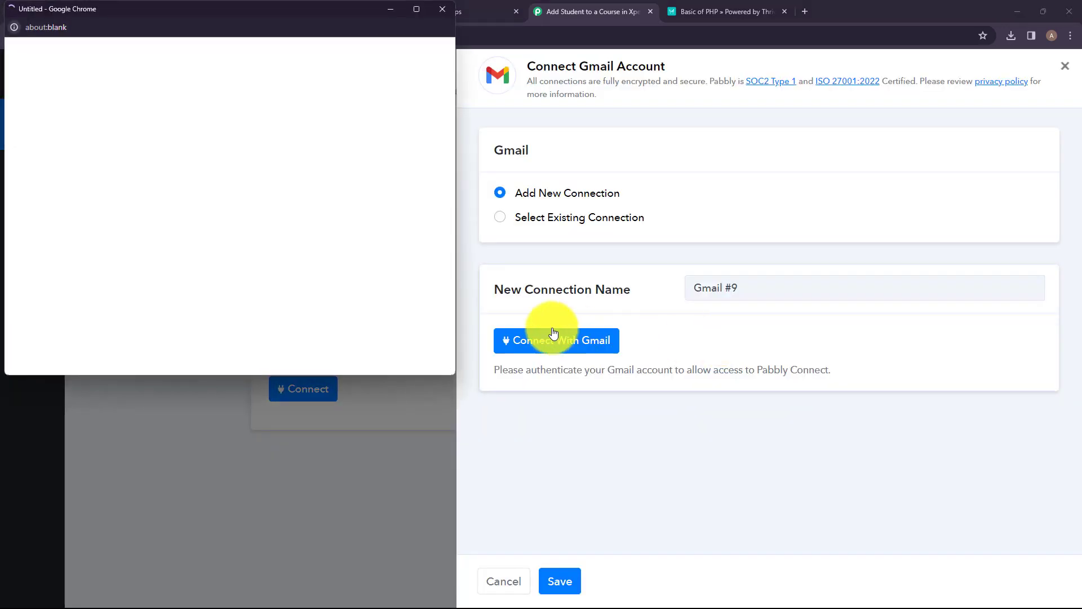
pyautogui.click(387, 231)
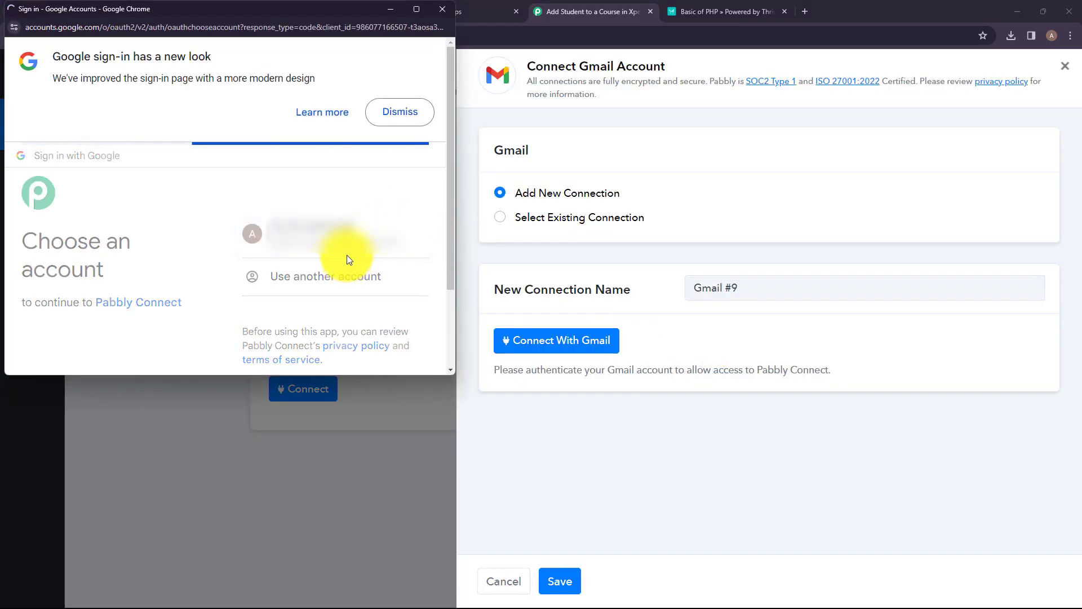
pyautogui.click(352, 291)
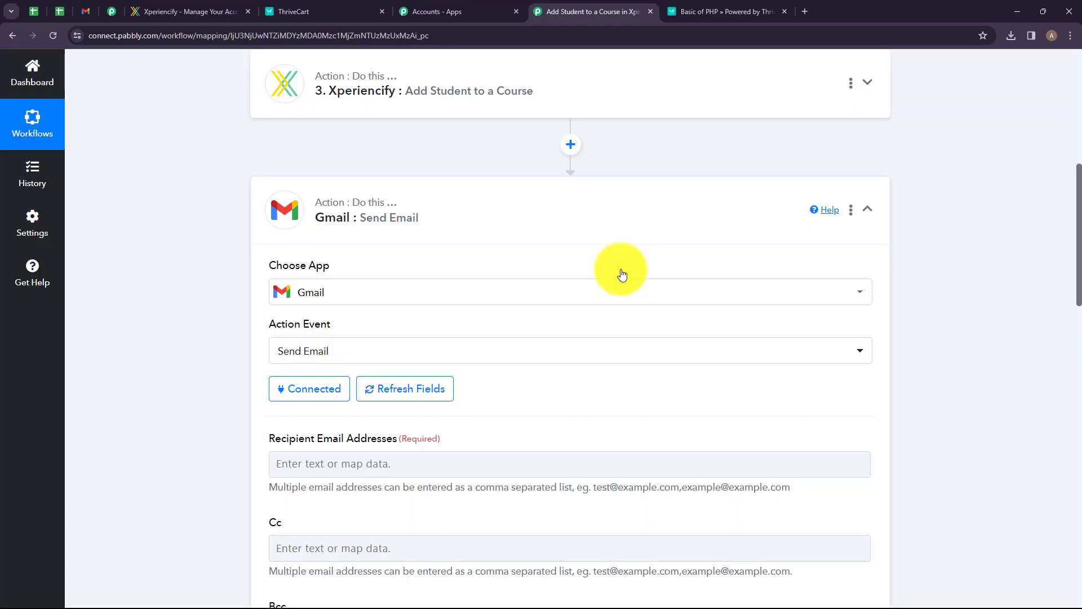
# Map the ThriveCart Customer Email into the Recipient Email Addresses field.
pyautogui.scroll(-4, 453, 187)
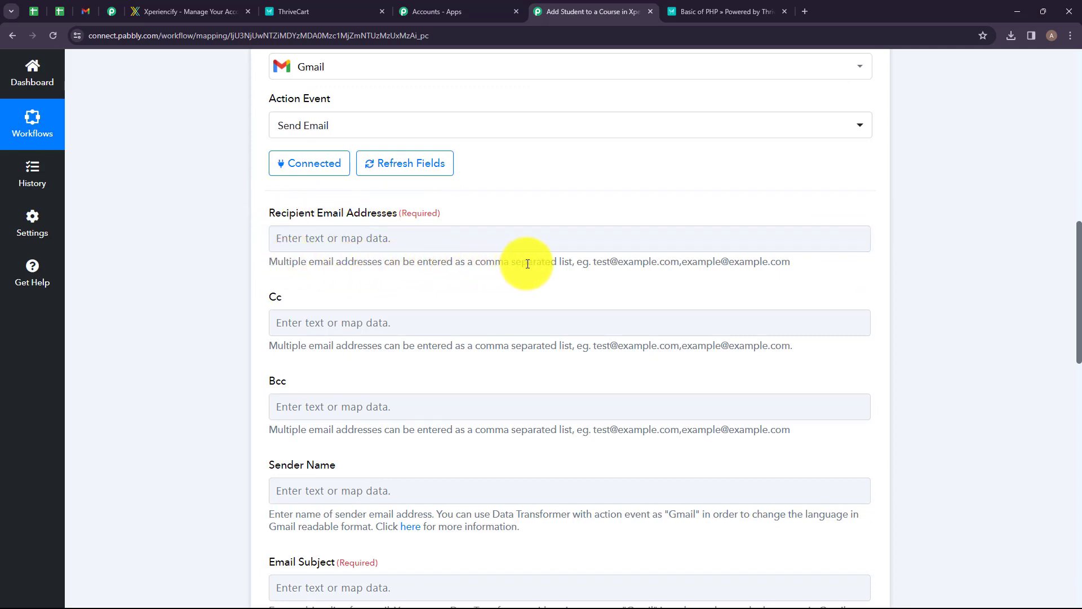
pyautogui.moveTo(591, 263); pyautogui.dragTo(789, 262)
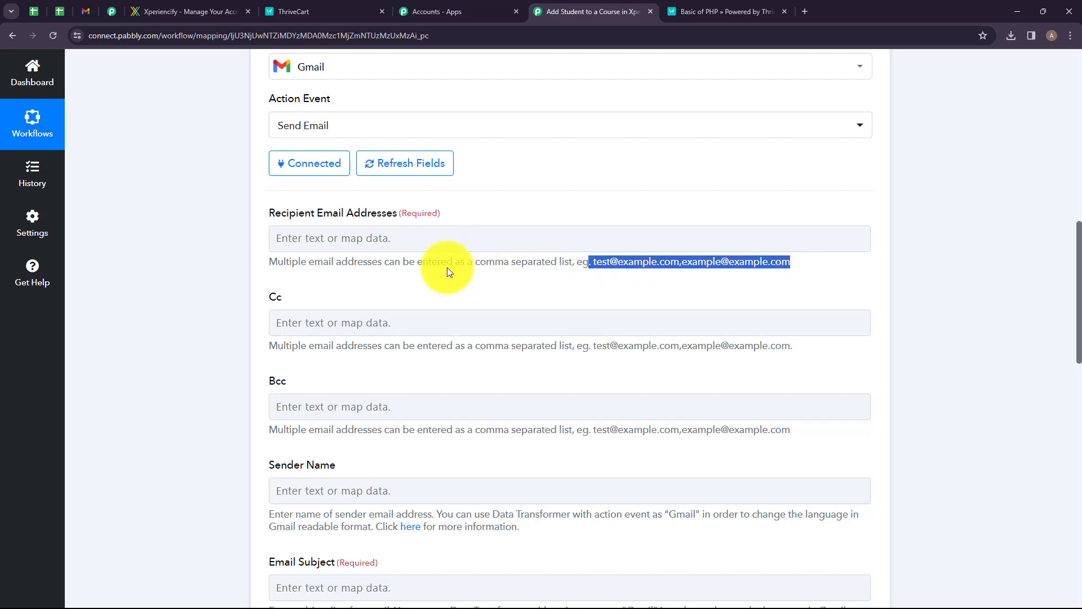
pyautogui.click(350, 286)
pyautogui.click(385, 242)
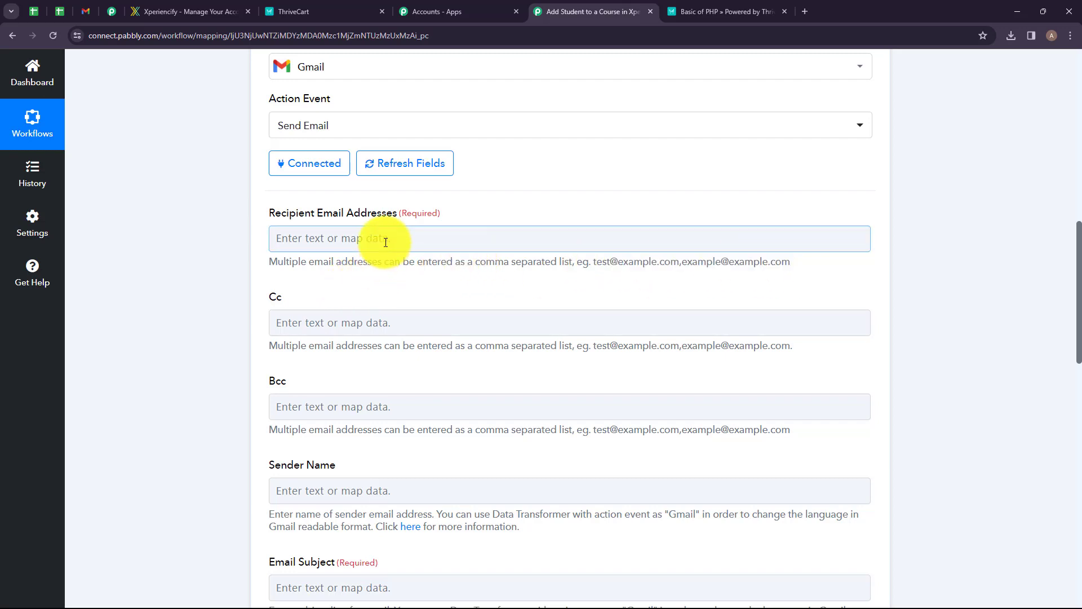
pyautogui.click(381, 350)
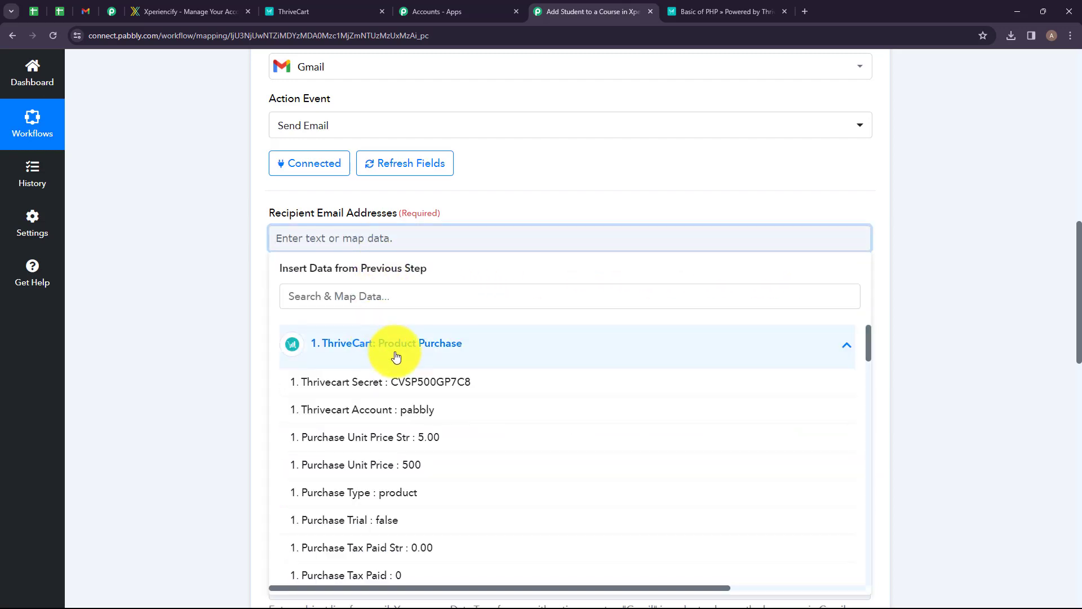
pyautogui.scroll(-5, 417, 429)
pyautogui.click(473, 476)
pyautogui.click(207, 410)
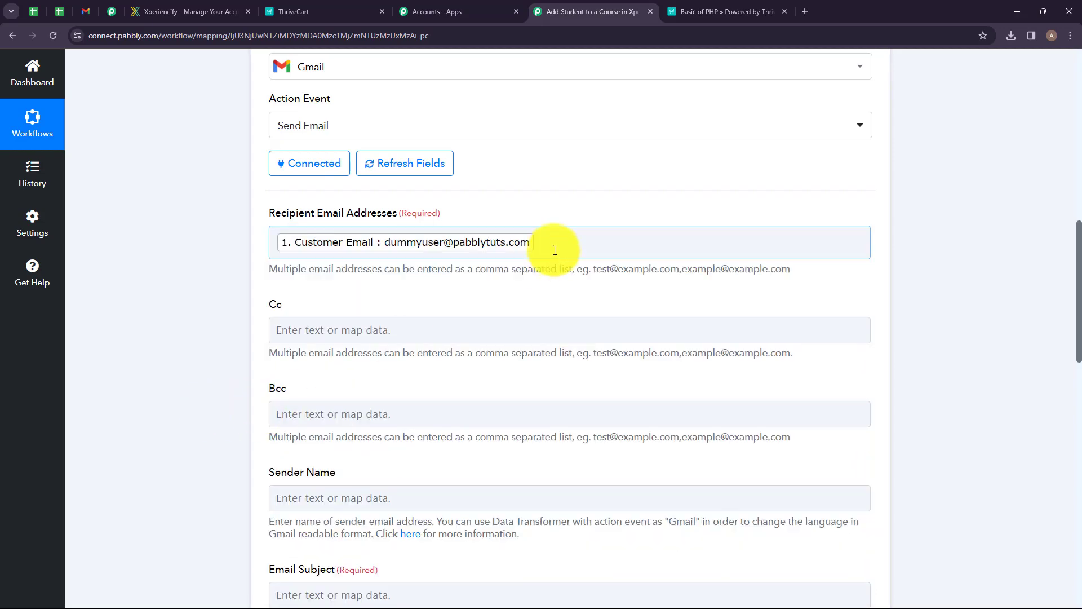
# Set the Sender Name to Demo User and the Email Subject to "Course Registration Confirmation and Password Setup".
pyautogui.scroll(-5, 553, 249)
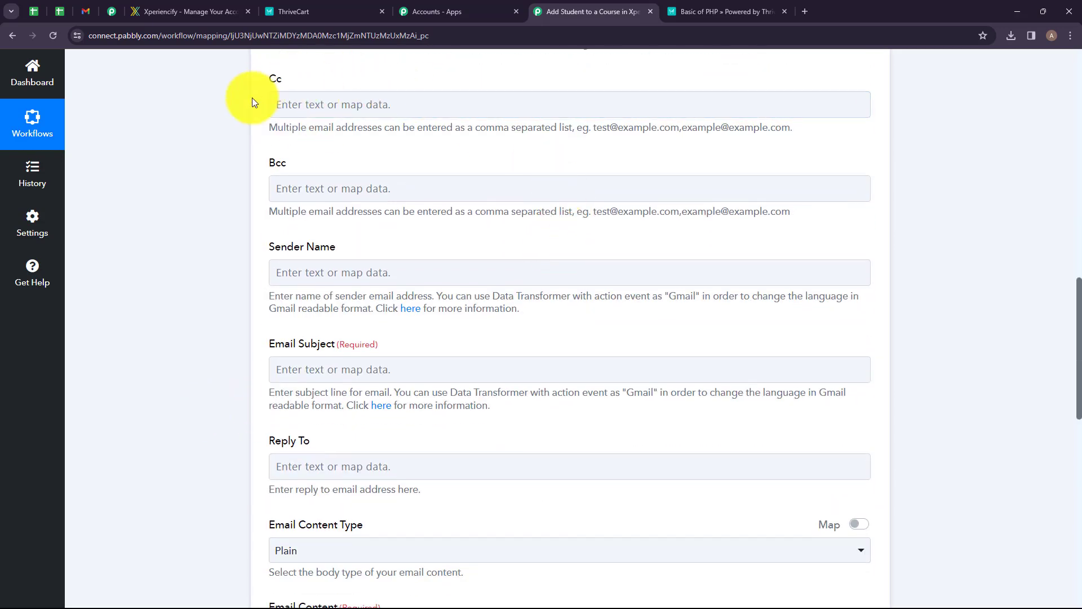
pyautogui.click(381, 274)
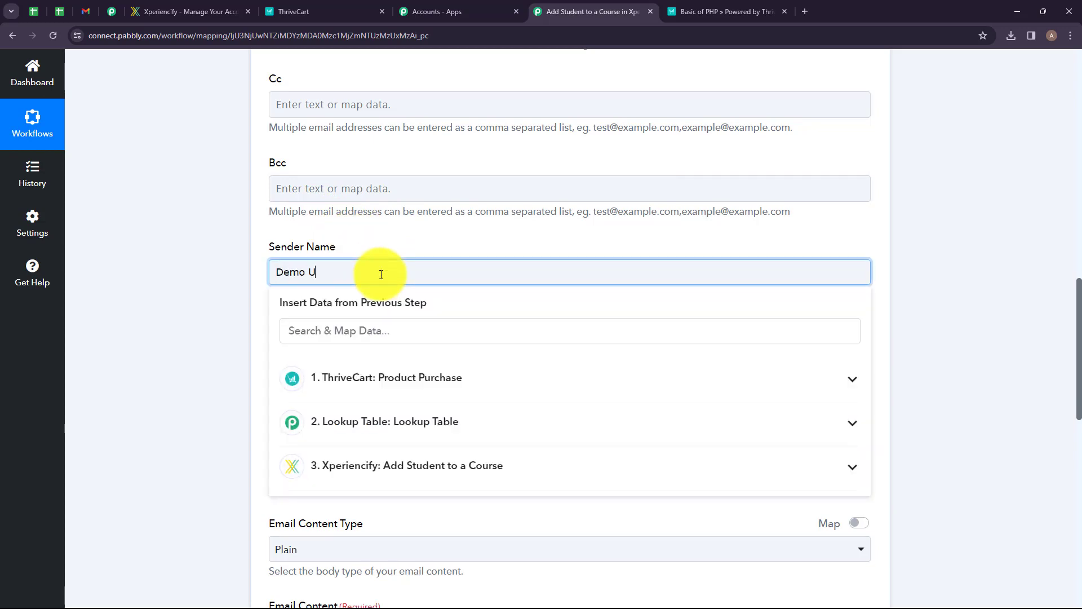
pyautogui.scroll(-3, 381, 274)
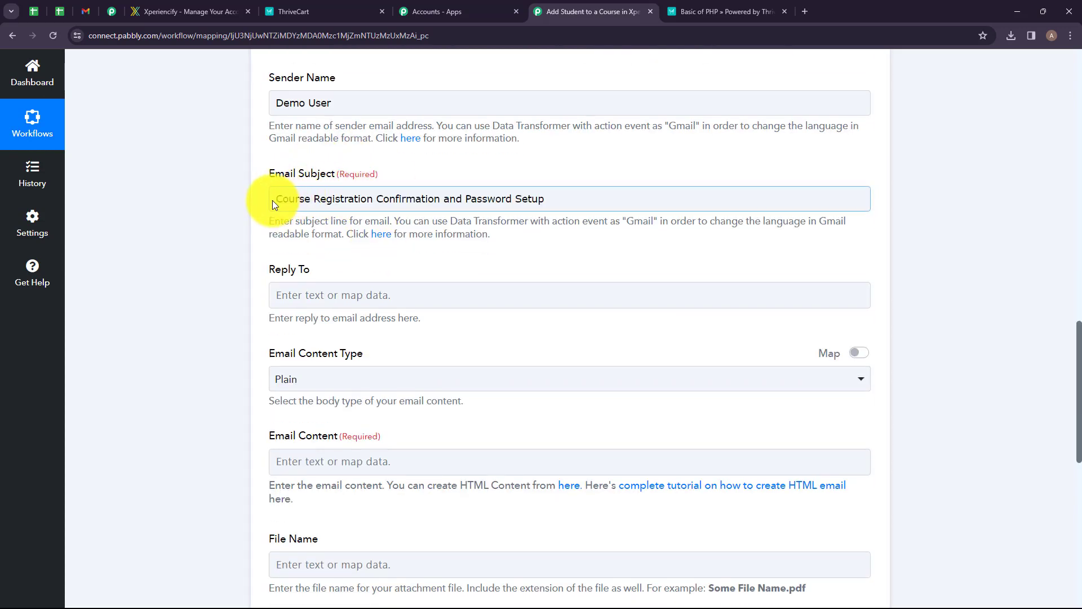
pyautogui.moveTo(279, 198); pyautogui.dragTo(550, 201)
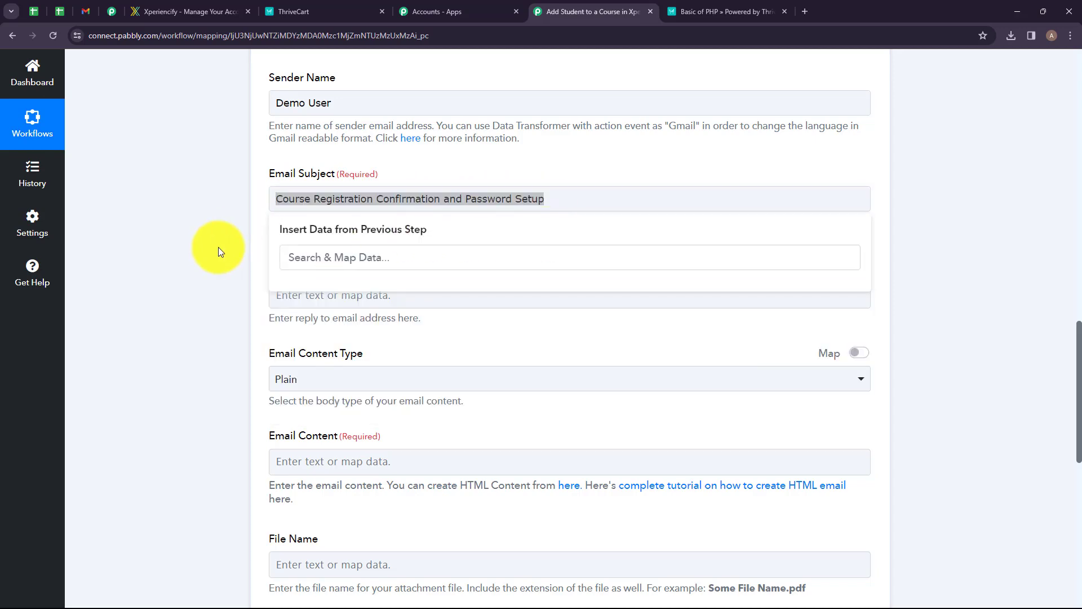
pyautogui.click(315, 240)
pyautogui.scroll(-3, 386, 205)
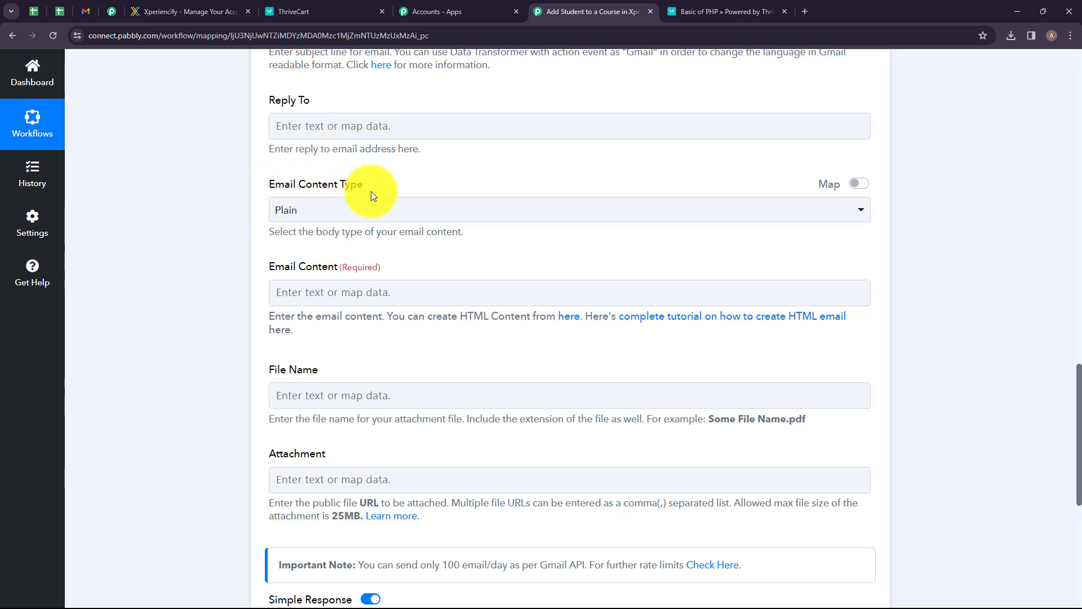
# Switch Email Content Type to HTML and enter the HTML email body mapping Customer Name and the lookup Result Label.
pyautogui.click(381, 220)
pyautogui.click(309, 298)
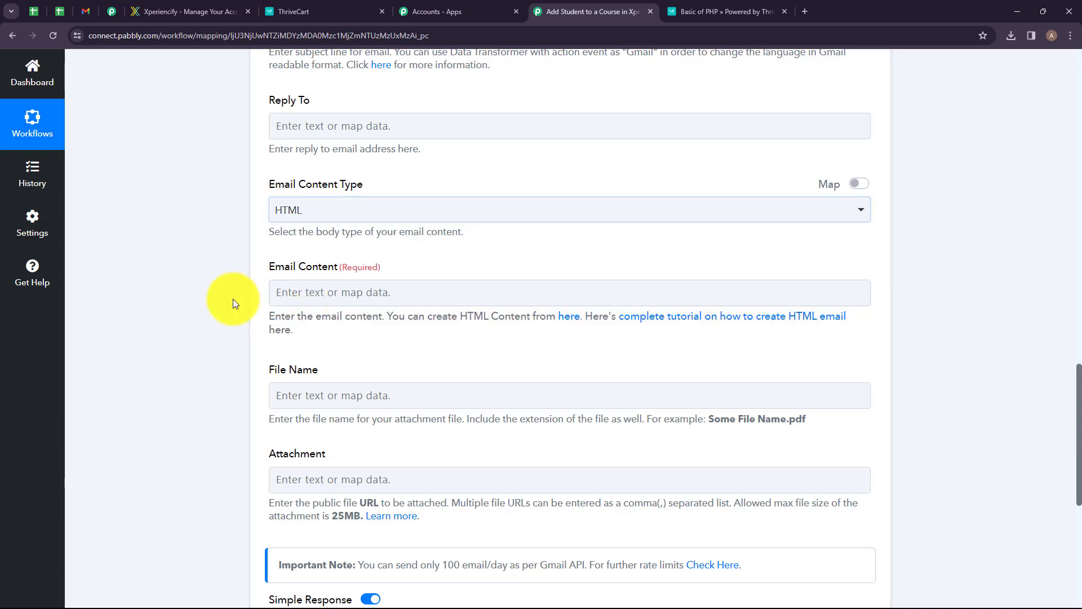
pyautogui.scroll(-2, 420, 223)
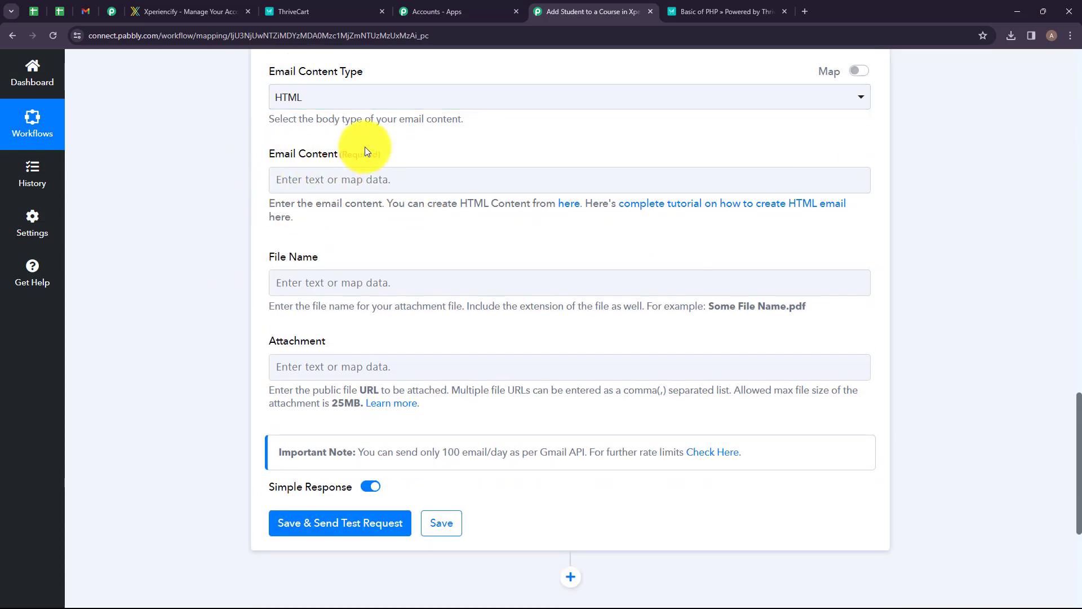
pyautogui.click(336, 182)
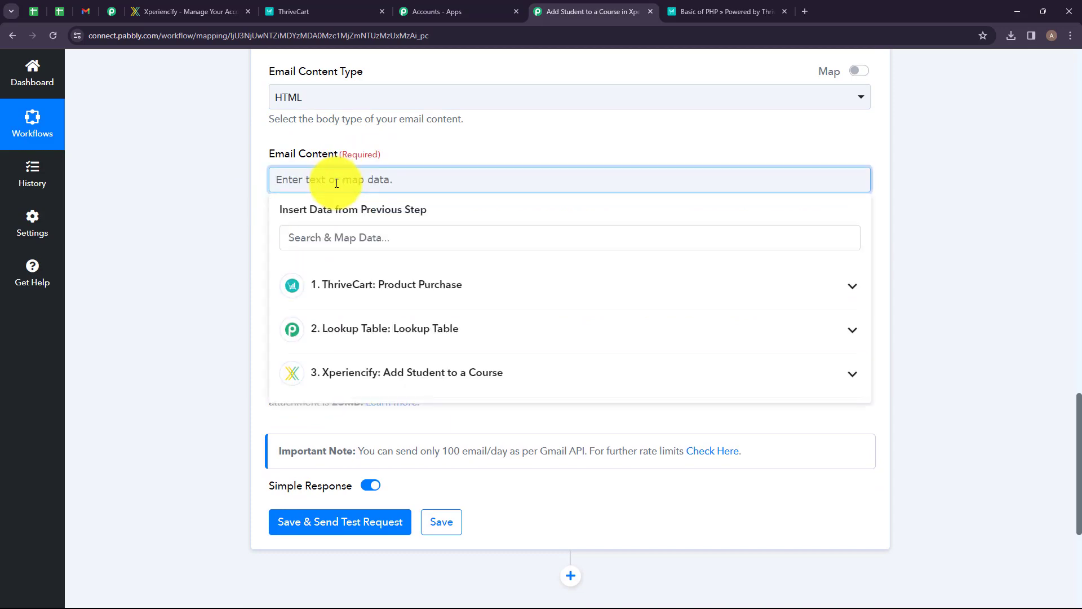
pyautogui.write('H')
pyautogui.write('el')
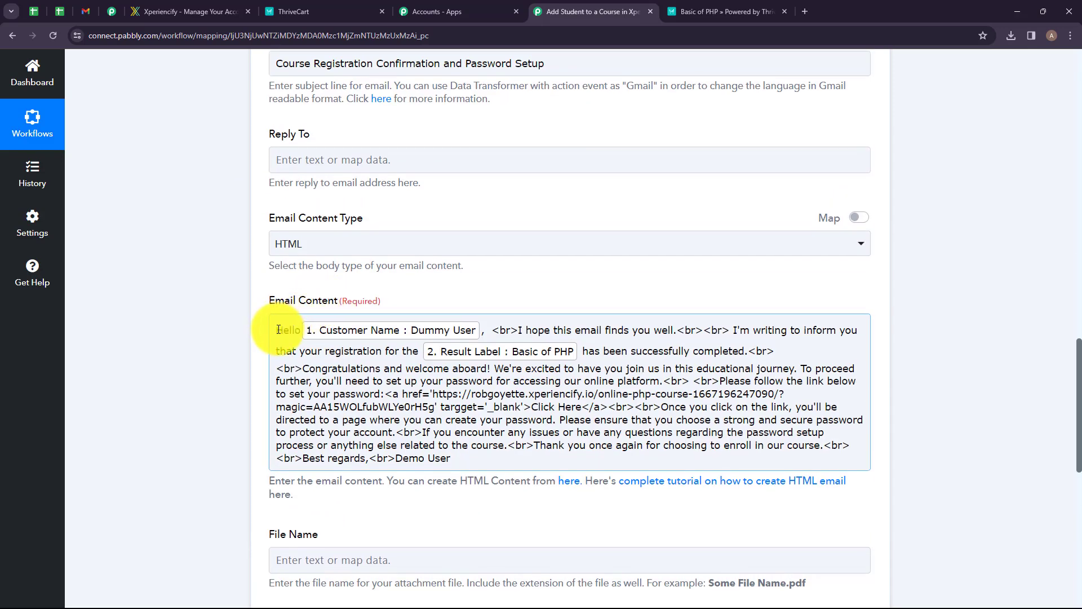
pyautogui.moveTo(278, 330); pyautogui.dragTo(440, 468)
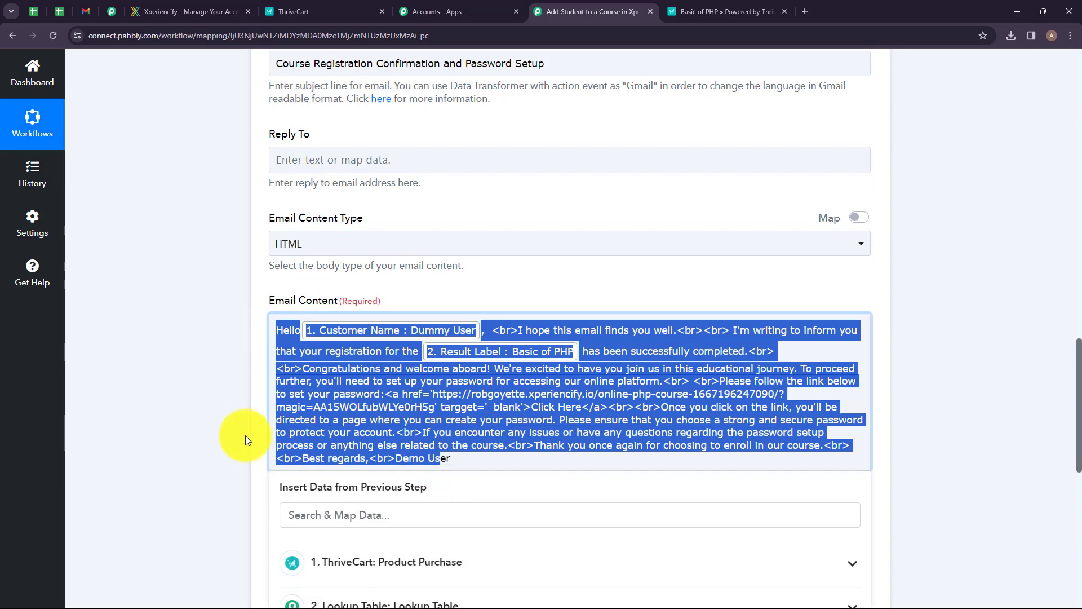
# Save and send a test request for the Gmail Send Email action.
pyautogui.scroll(-2, 533, 273)
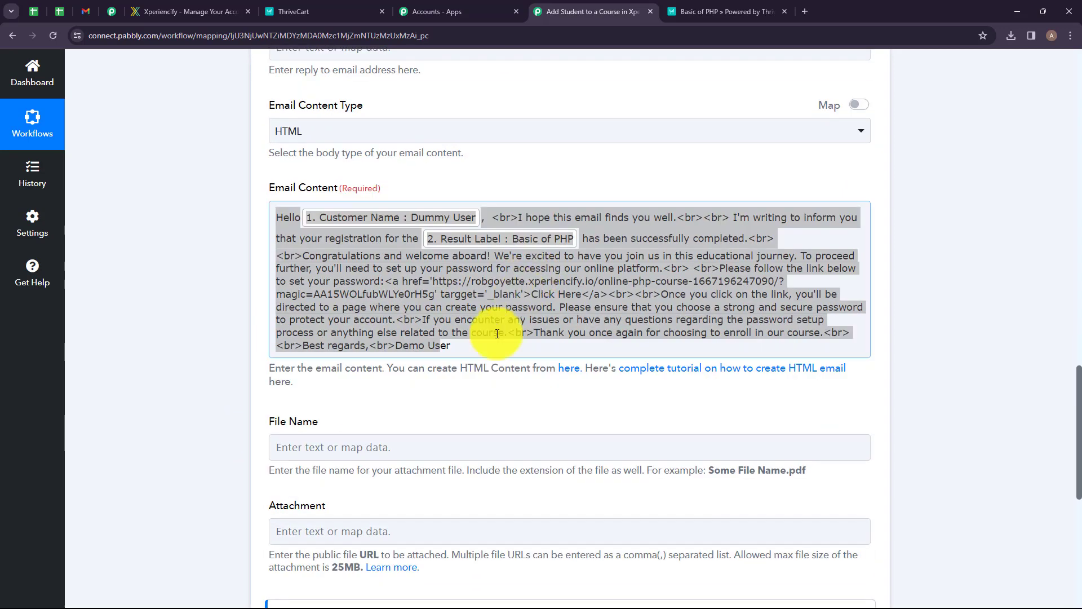
pyautogui.scroll(-3, 419, 341)
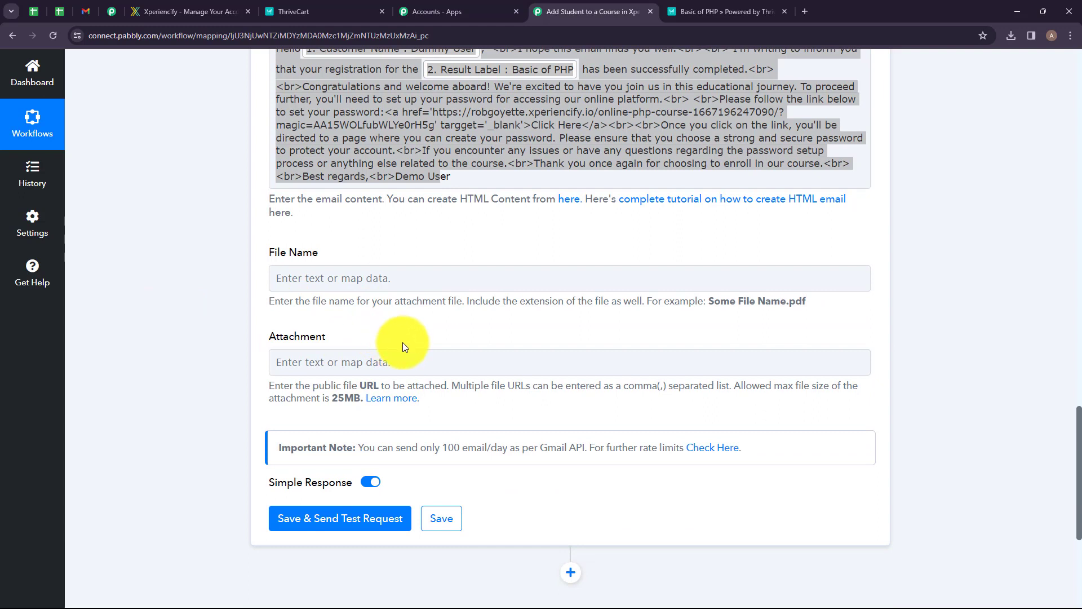
pyautogui.scroll(-2, 398, 344)
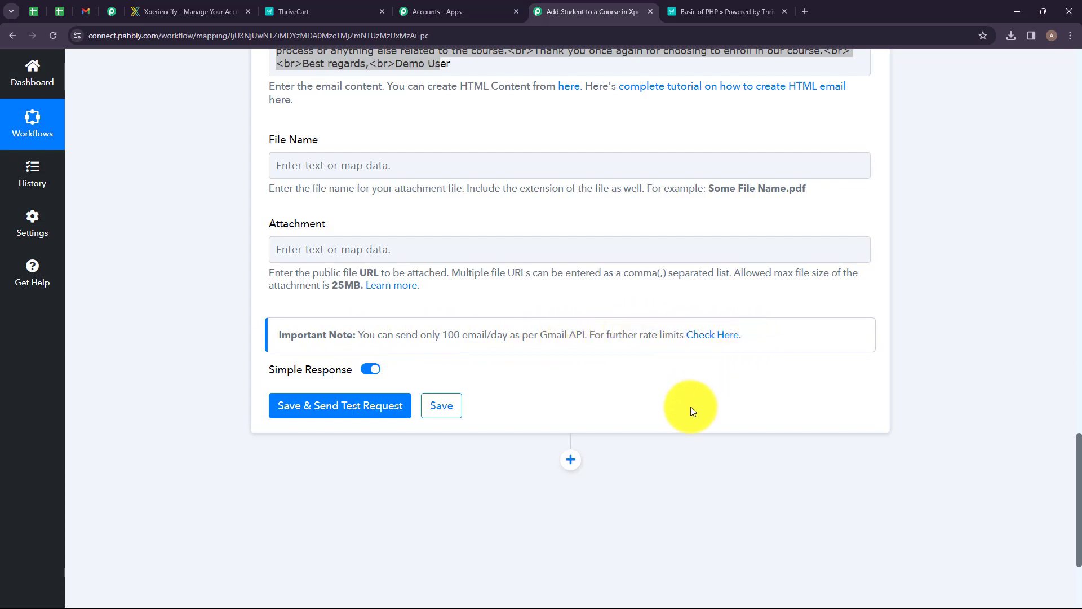
pyautogui.click(372, 395)
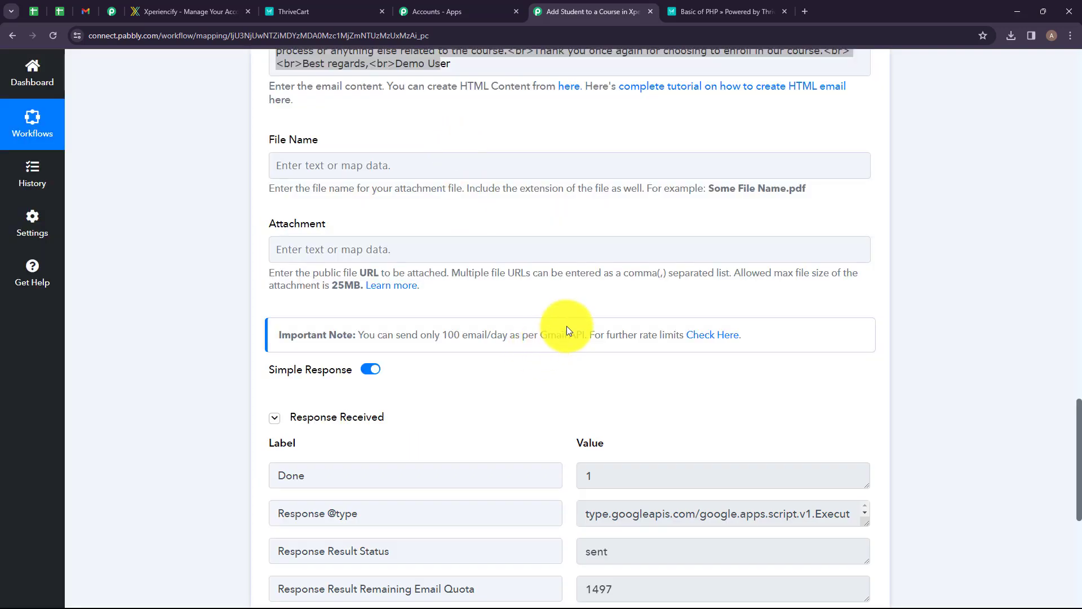
pyautogui.scroll(-3, 589, 296)
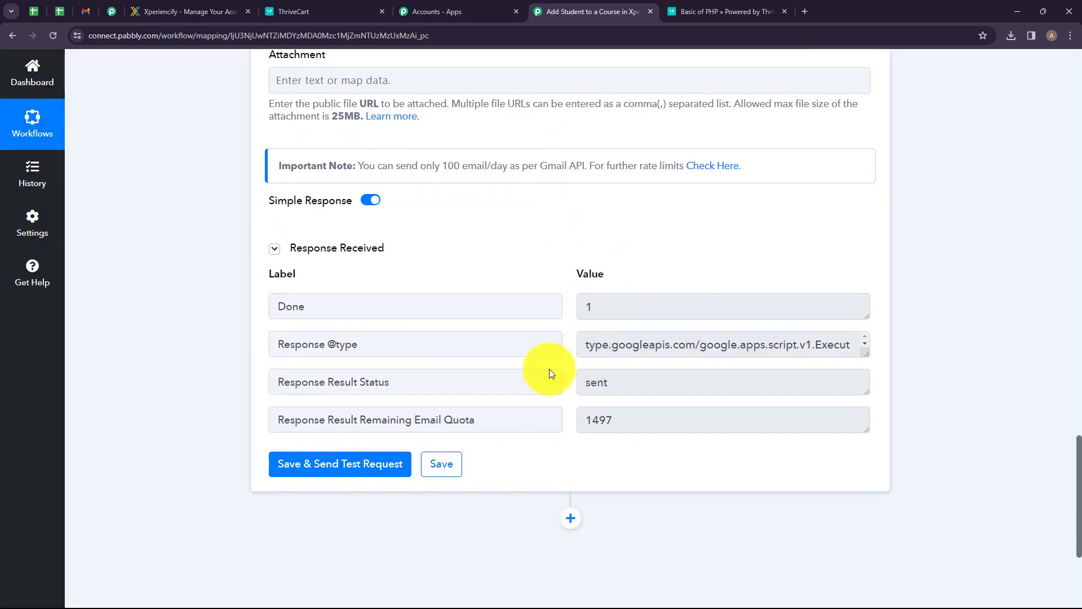
pyautogui.moveTo(410, 382); pyautogui.dragTo(307, 380)
pyautogui.moveTo(617, 391); pyautogui.dragTo(560, 392)
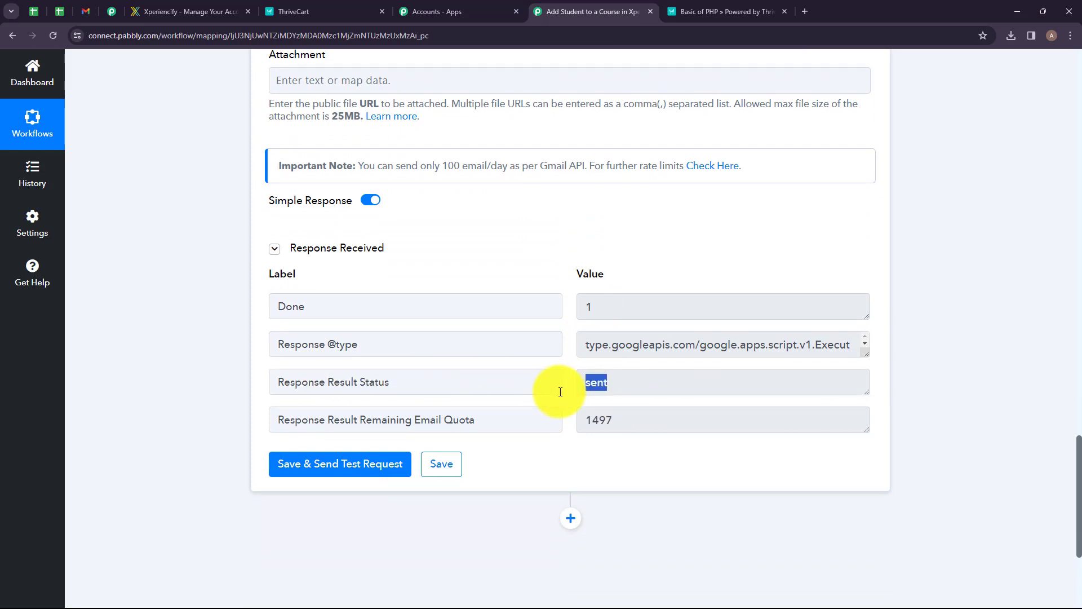
pyautogui.click(559, 264)
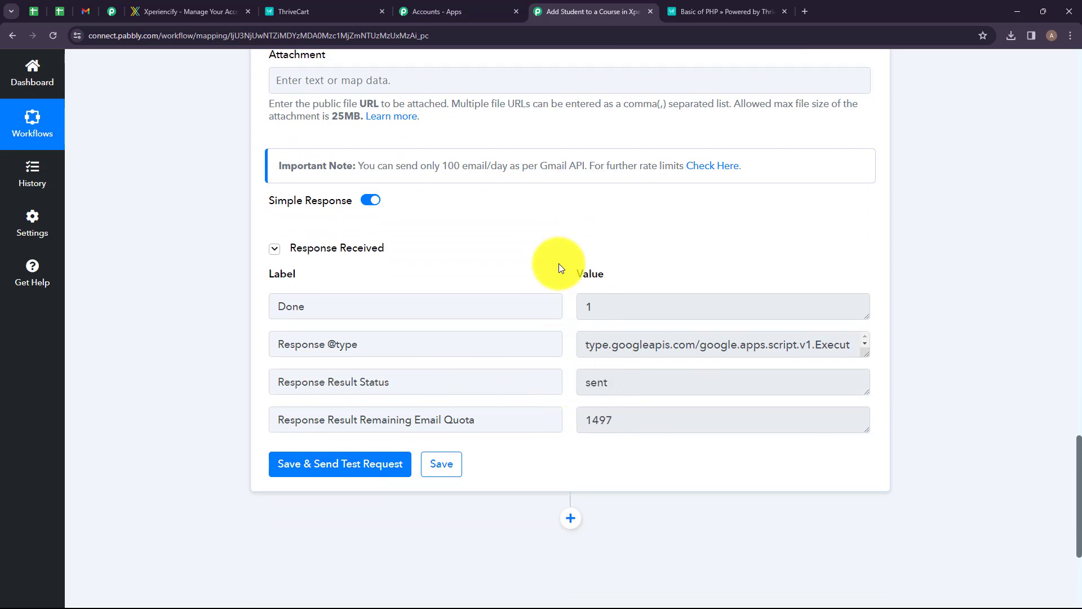
pyautogui.scroll(-1, 478, 417)
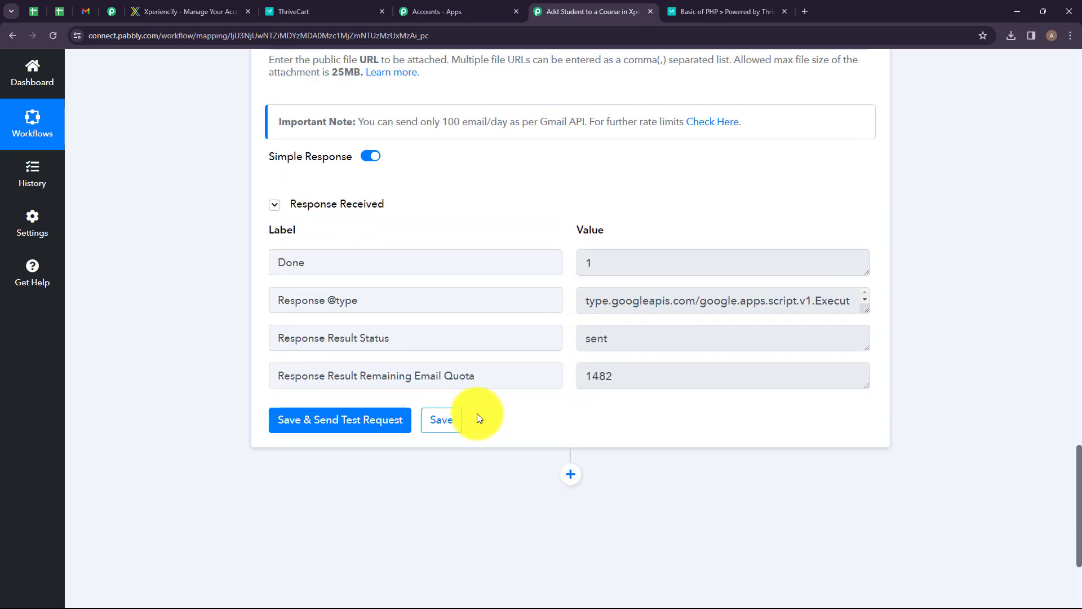
# Examine the received test email in the Gmail inbox.
pyautogui.click(85, 11)
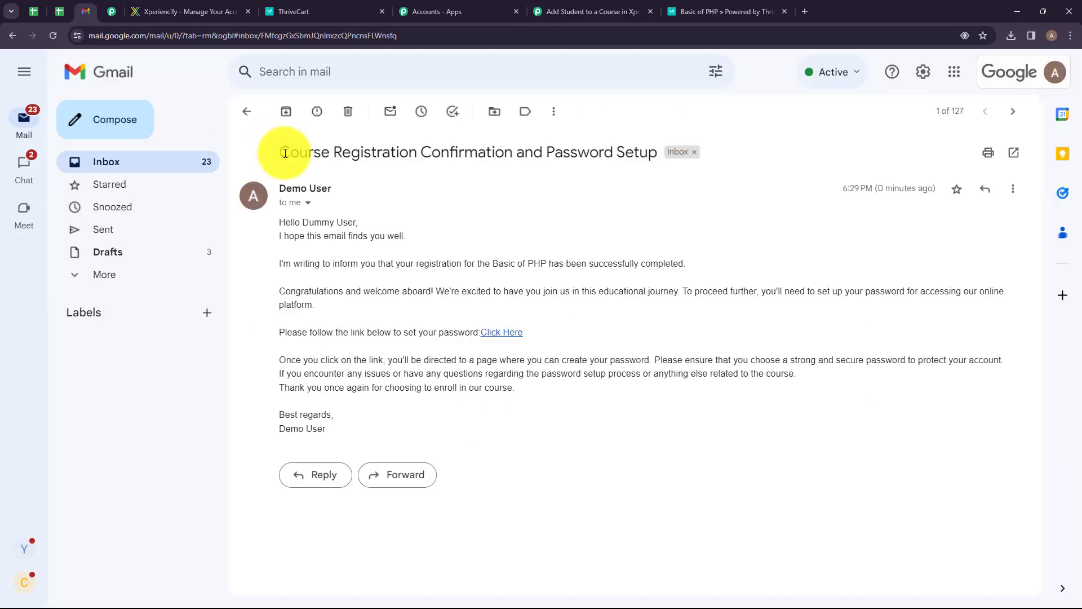
pyautogui.moveTo(286, 153); pyautogui.dragTo(397, 414)
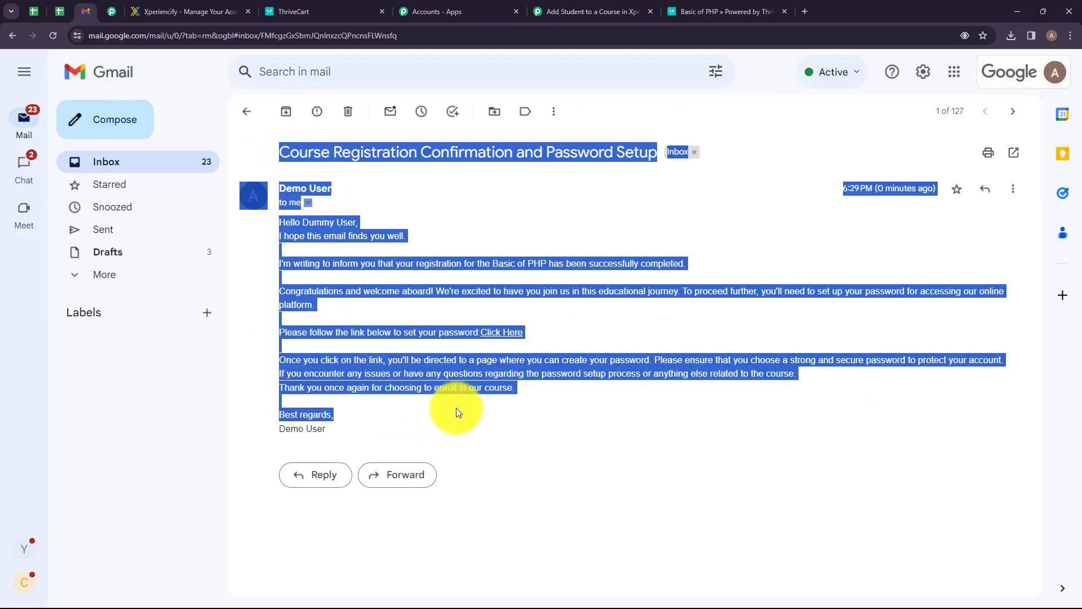
pyautogui.click(519, 414)
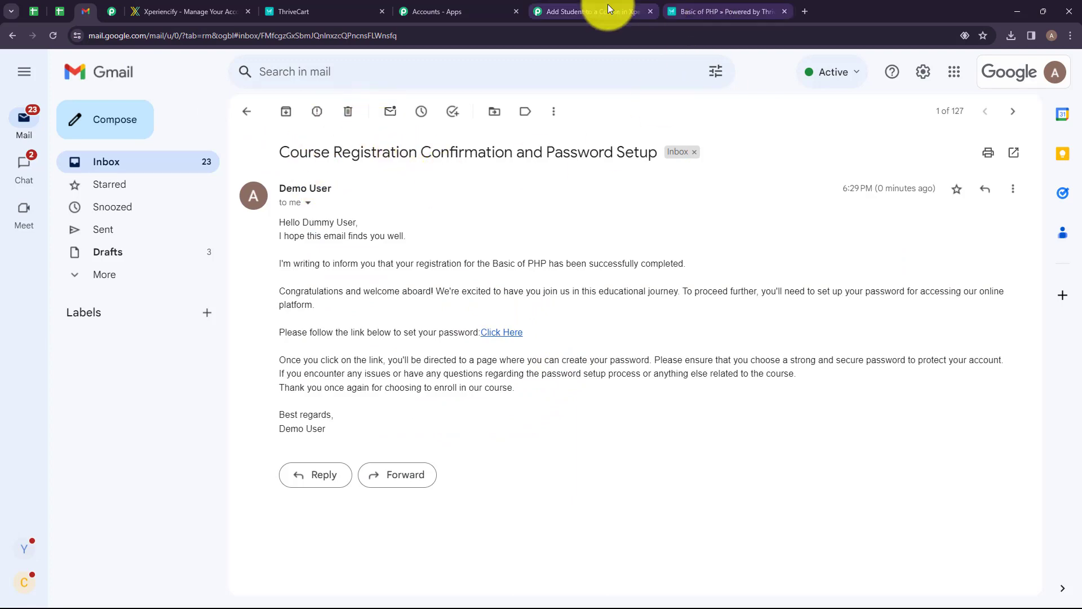
pyautogui.click(587, 12)
pyautogui.click(86, 12)
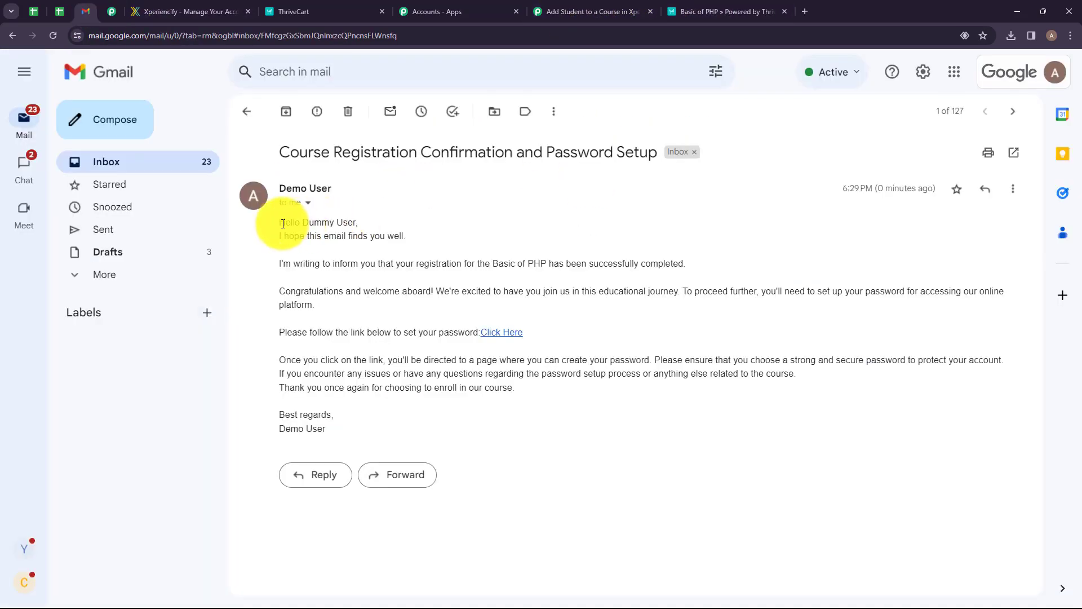
pyautogui.moveTo(279, 222); pyautogui.dragTo(416, 232)
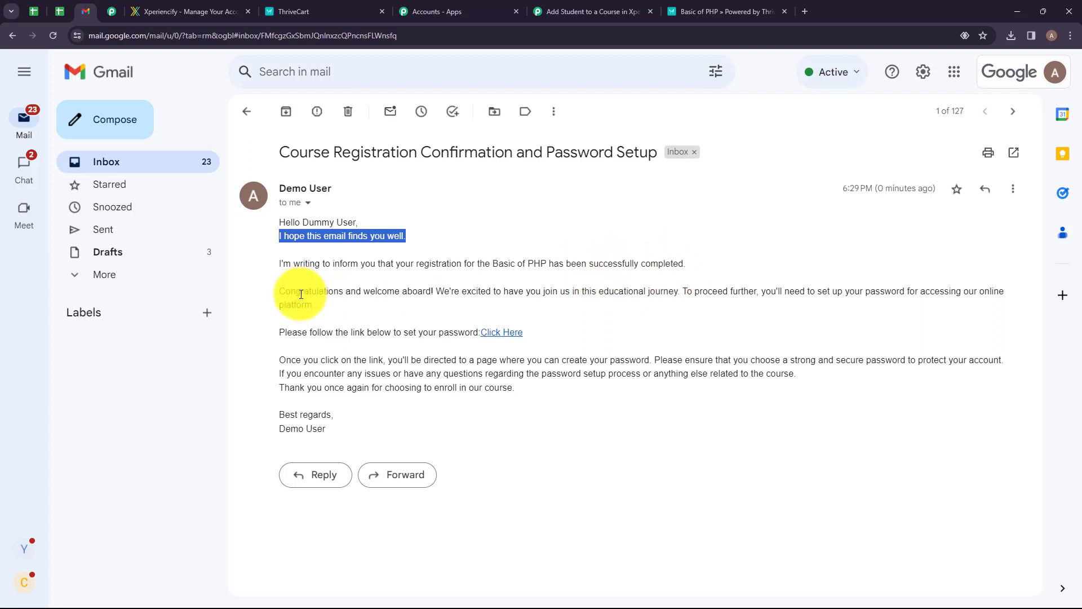
pyautogui.moveTo(301, 291); pyautogui.dragTo(485, 311)
pyautogui.click(450, 313)
pyautogui.moveTo(304, 333); pyautogui.dragTo(466, 334)
pyautogui.click(474, 355)
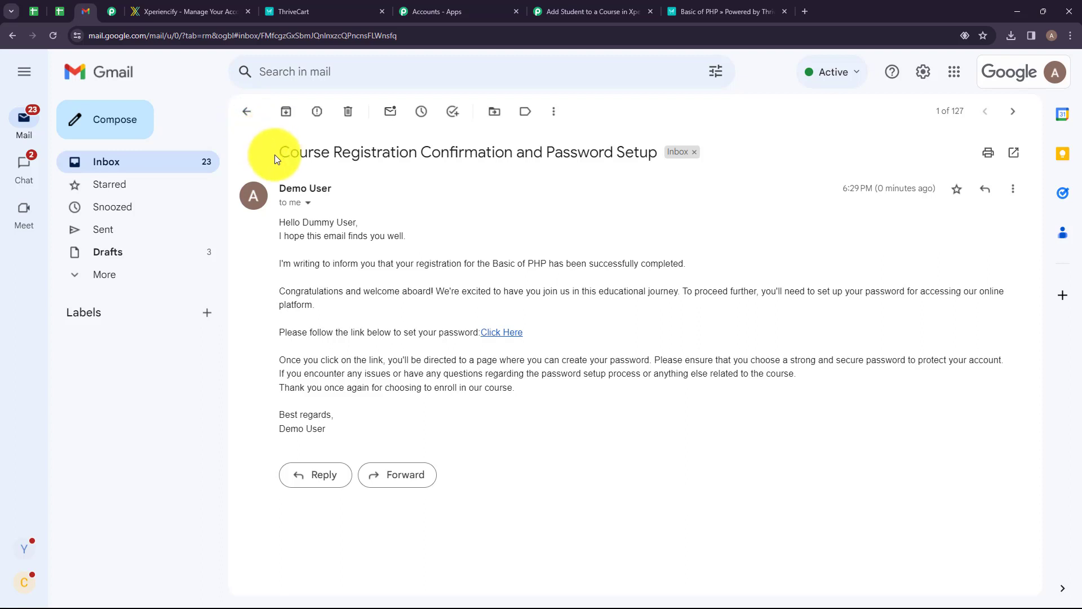
# Review the complete four-step workflow back in the Pabbly Connect editor.
pyautogui.click(560, 11)
pyautogui.scroll(-2, 461, 455)
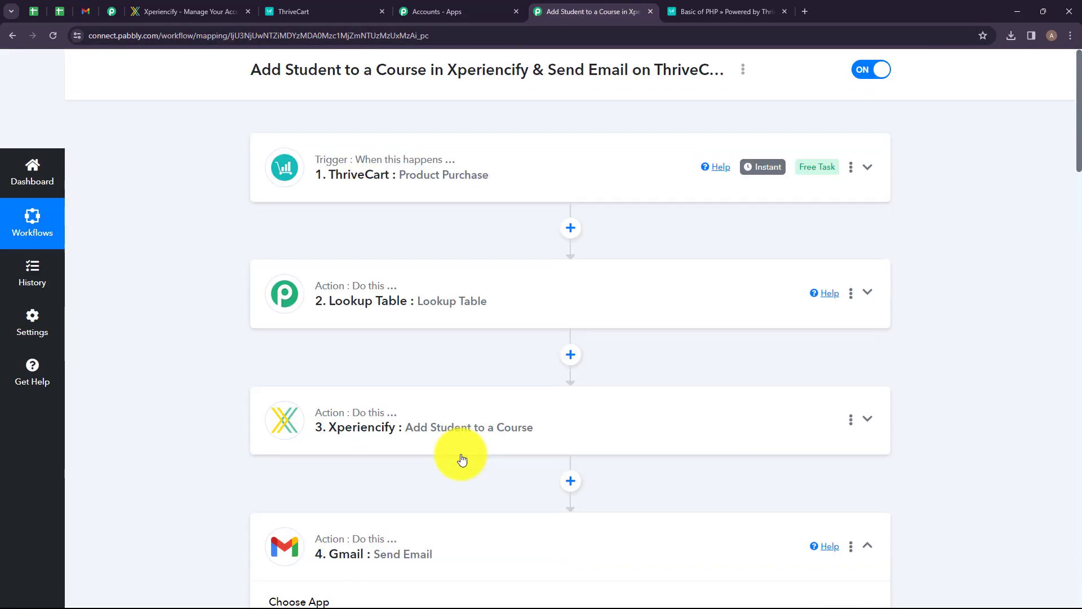
pyautogui.click(447, 490)
pyautogui.scroll(2, 484, 398)
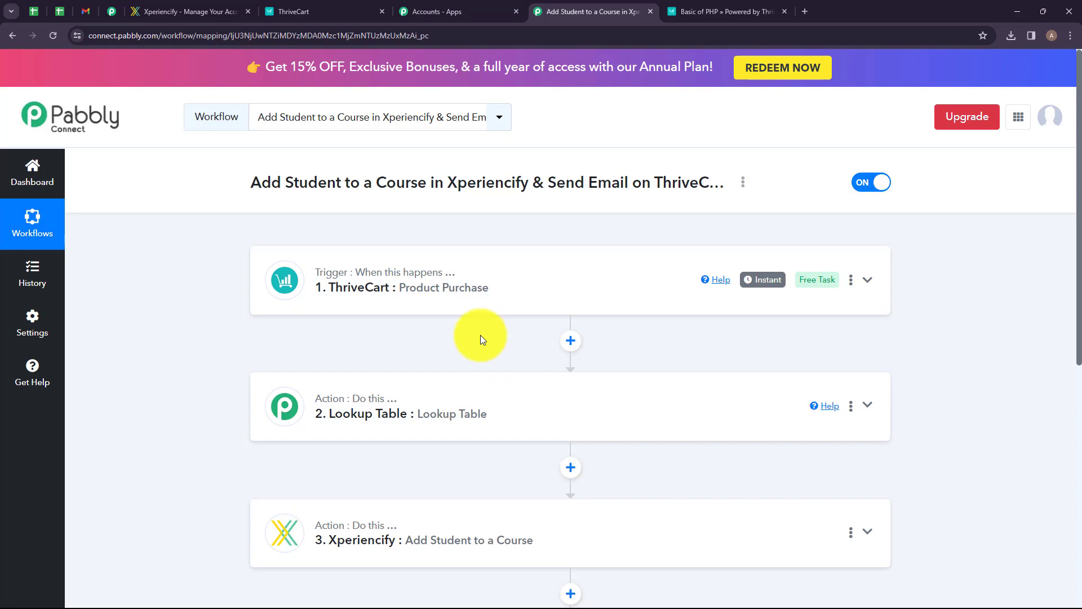
pyautogui.scroll(-2, 480, 335)
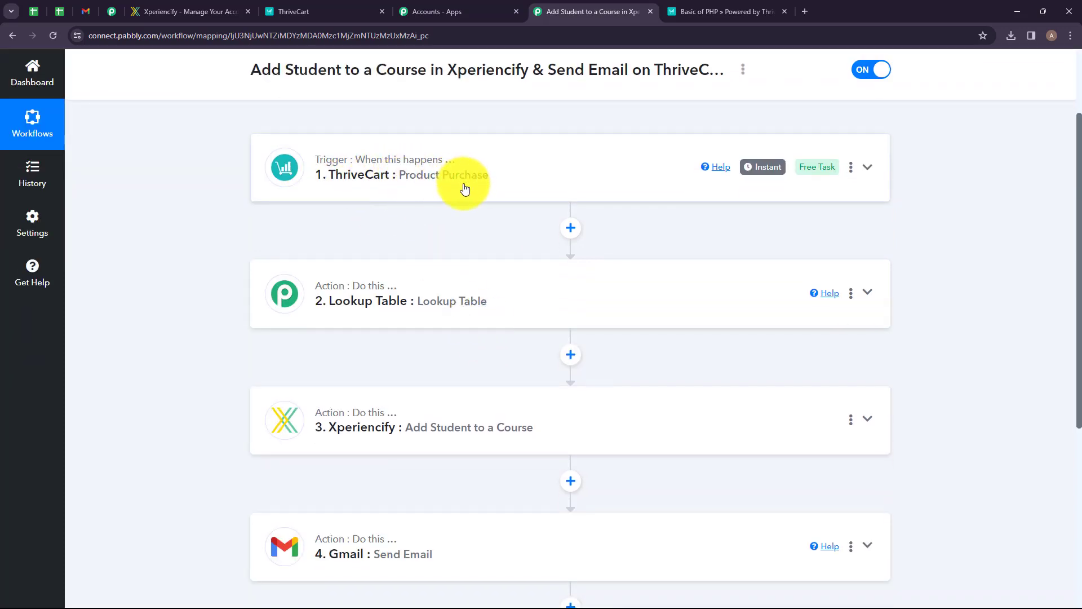
pyautogui.scroll(-1, 461, 187)
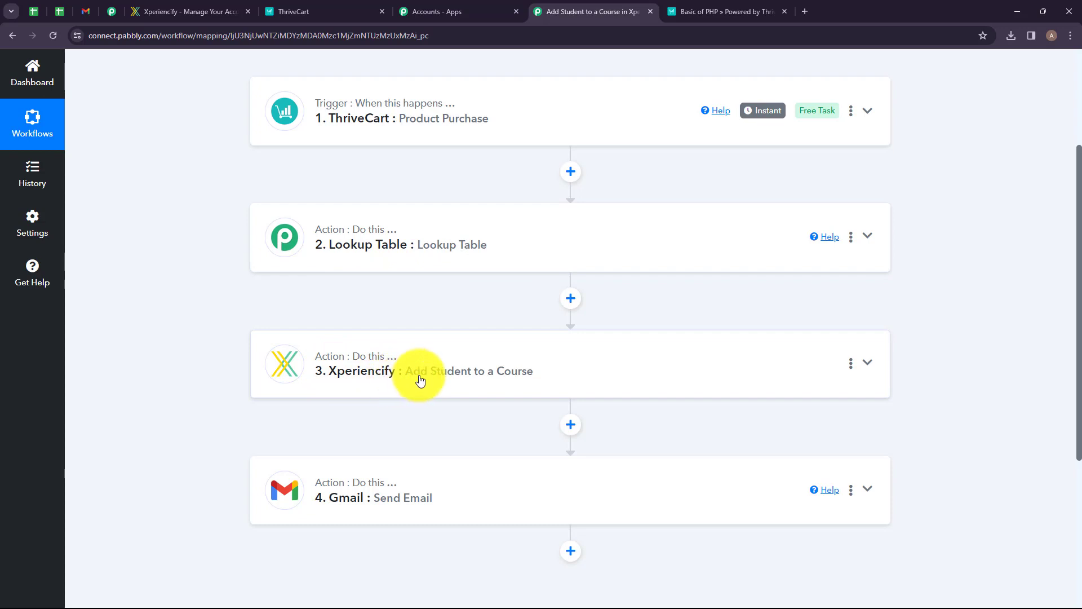
pyautogui.scroll(-1, 374, 406)
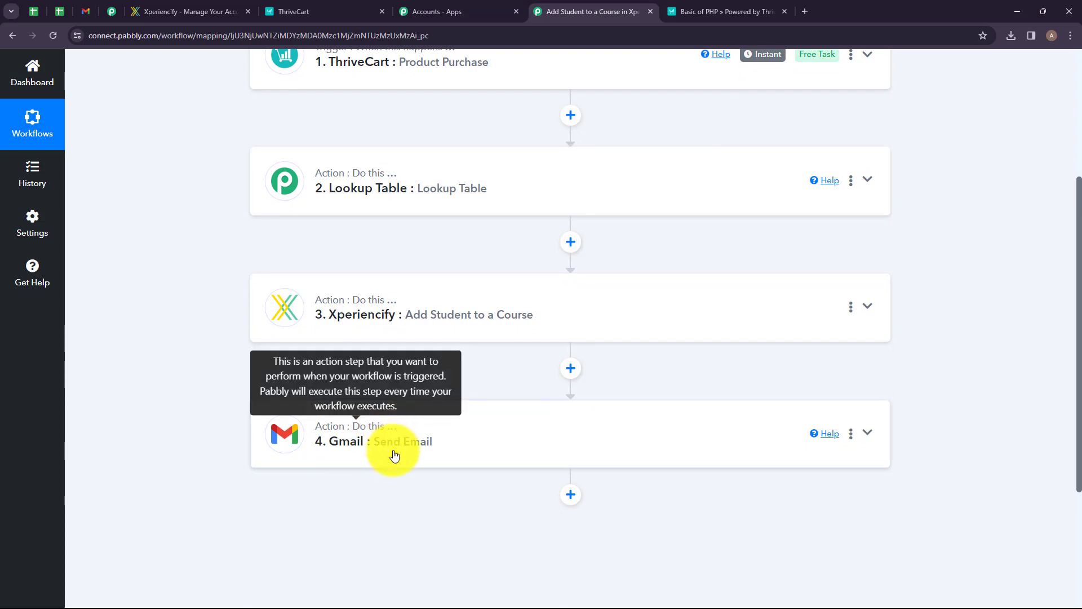
pyautogui.scroll(2, 489, 385)
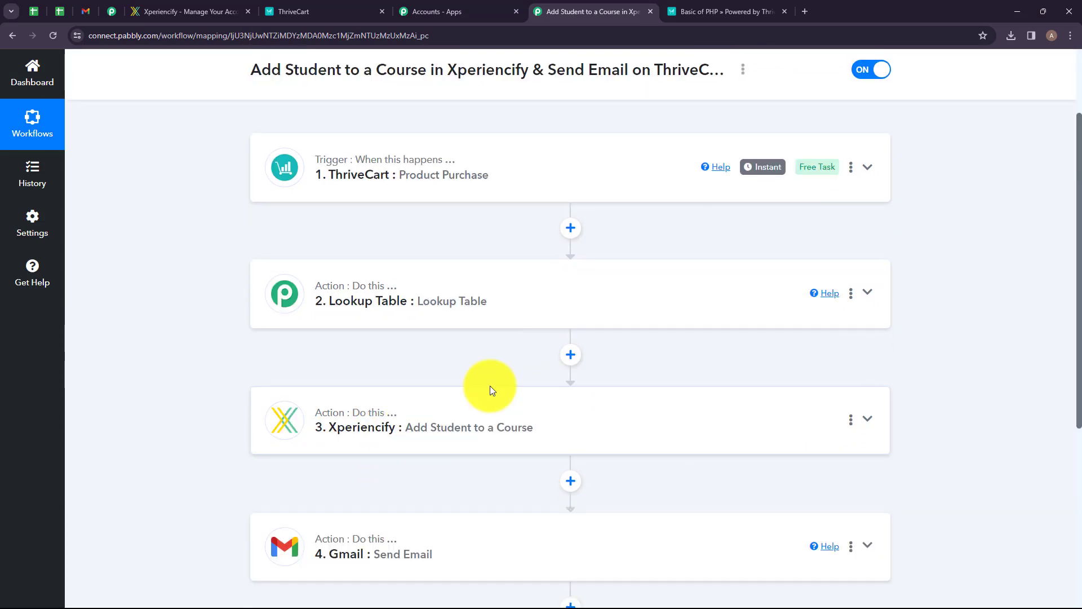